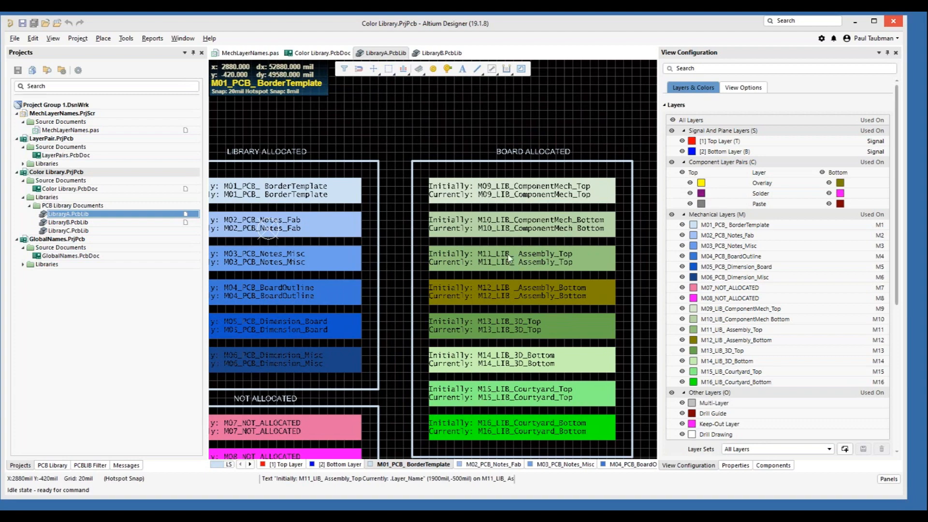
Inspect the text properties of the M09_LIB_ComponentMech_Top label and browse the special strings for .Layer_Name
{"action": "scroll", "coordinate": [515, 269], "scroll_direction": "up", "scroll_amount": 3, "text": "ctrl"}
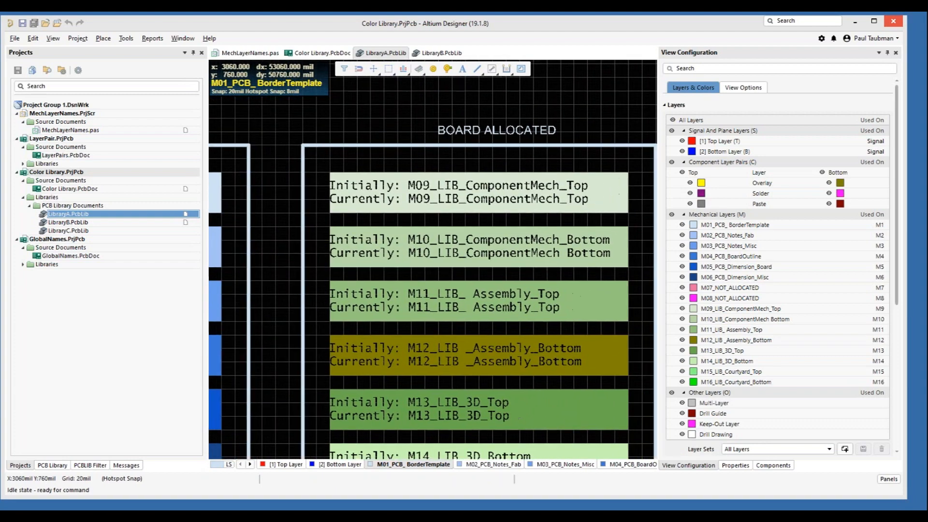
{"action": "left_click", "coordinate": [629, 212]}
{"action": "double_click", "coordinate": [629, 212]}
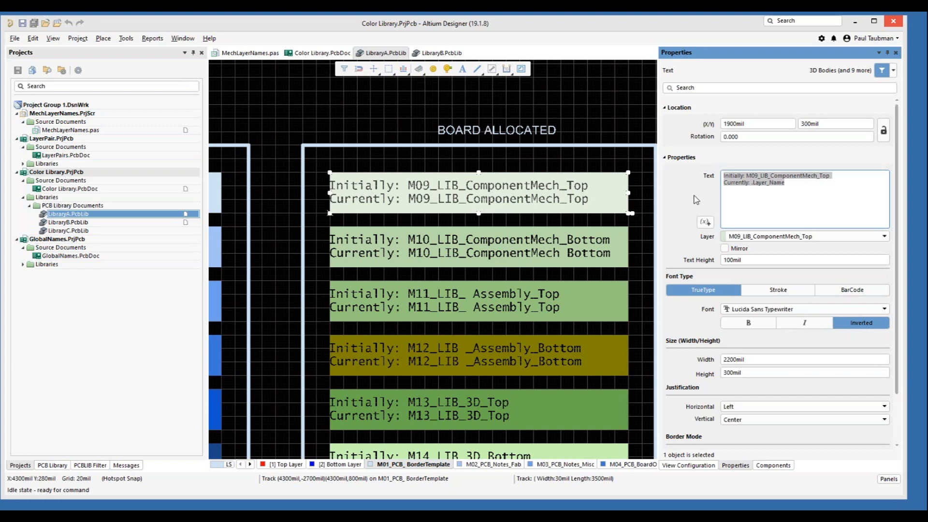
{"action": "left_click", "coordinate": [788, 188]}
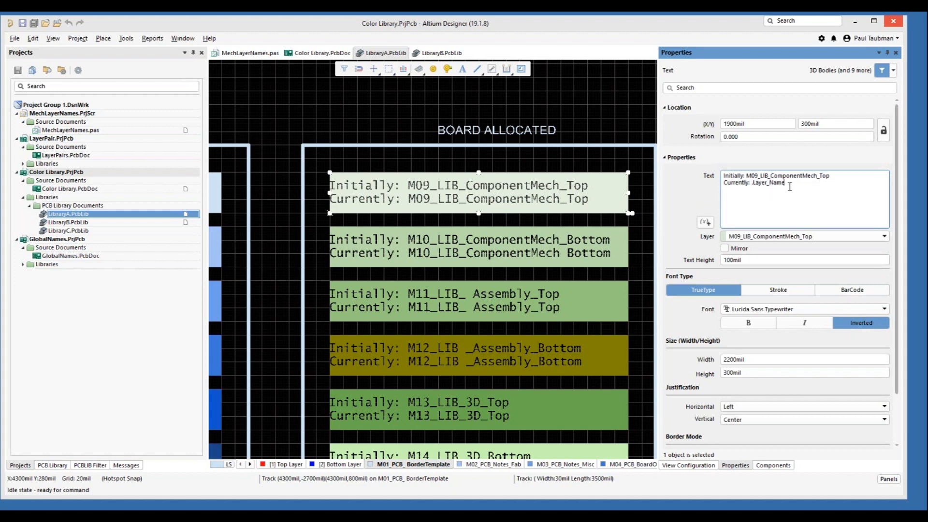
{"action": "left_click", "coordinate": [704, 223]}
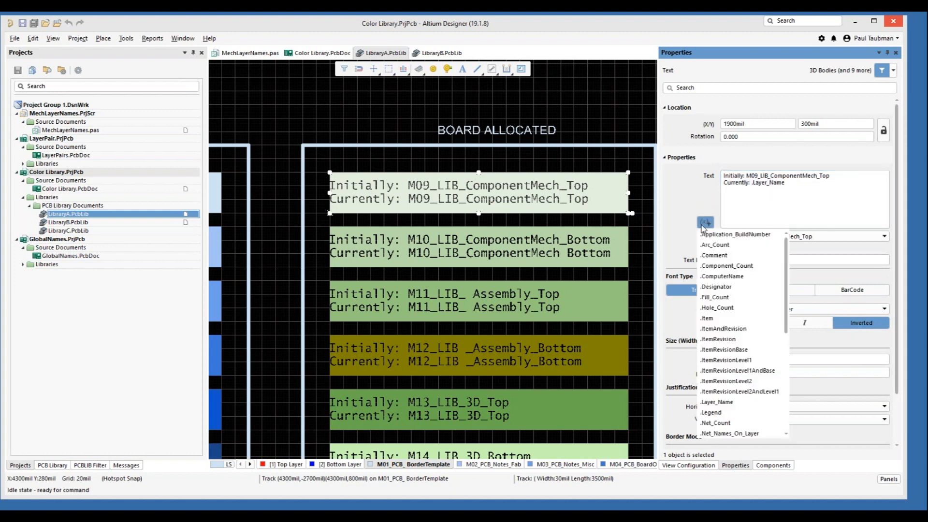
{"action": "scroll", "coordinate": [733, 353], "scroll_direction": "down", "scroll_amount": 1}
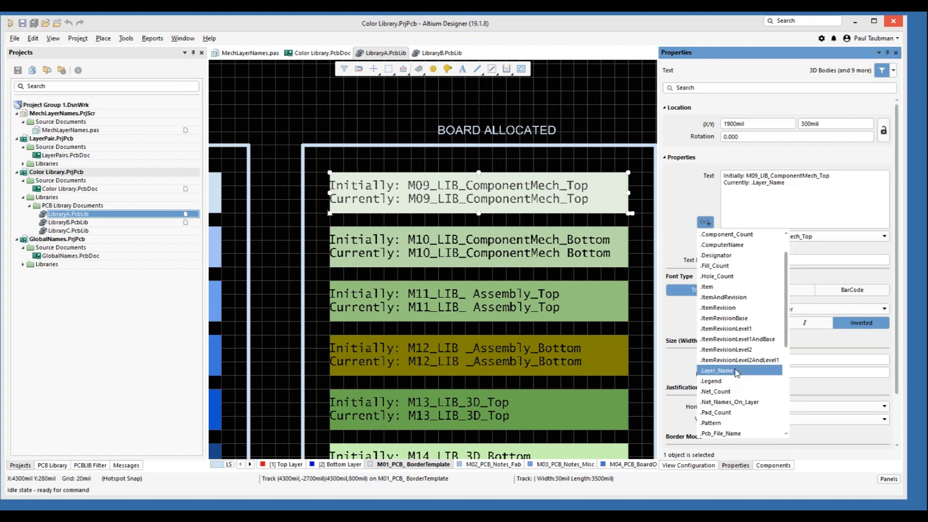
{"action": "left_click", "coordinate": [581, 158]}
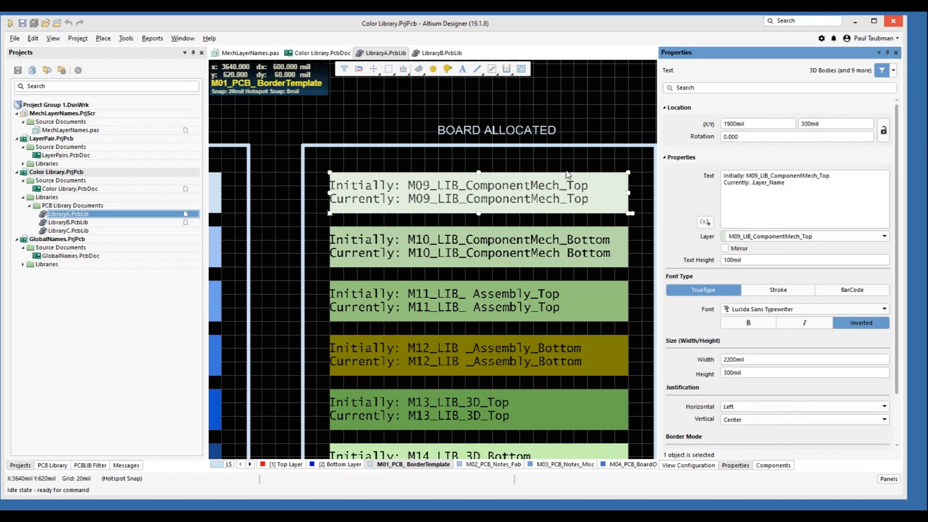
{"action": "left_click", "coordinate": [538, 160]}
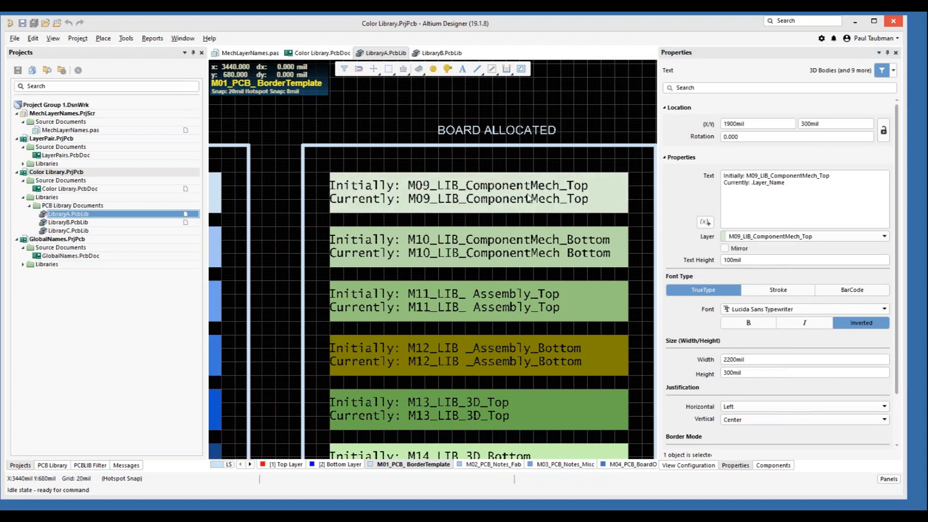
{"action": "scroll", "coordinate": [425, 232], "scroll_direction": "down", "scroll_amount": 3, "text": "ctrl"}
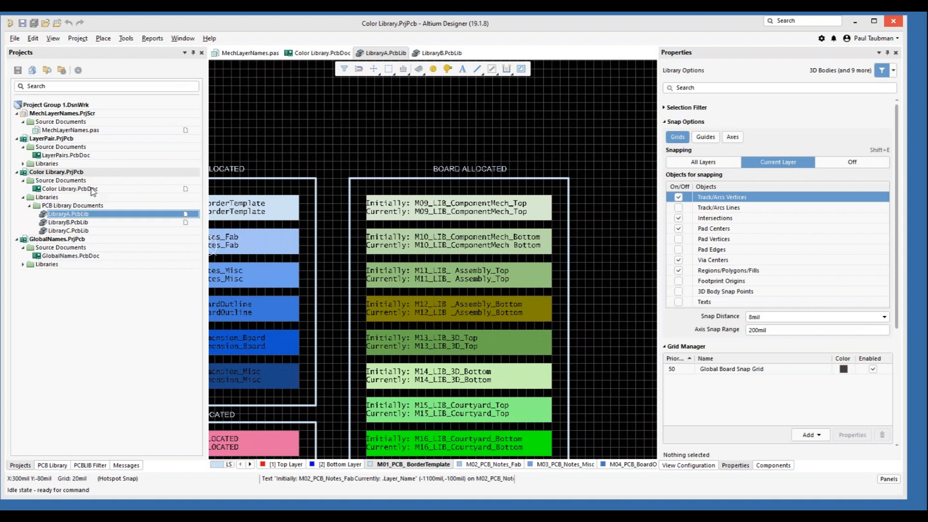
Open Color Library.PcbDoc and list the components available from LibraryA.PcbLib
{"action": "double_click", "coordinate": [185, 189]}
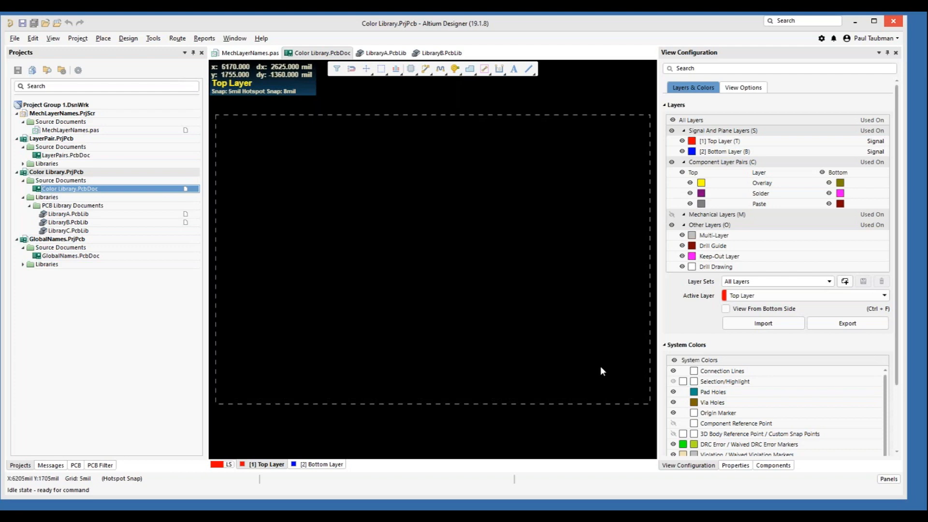
{"action": "left_click", "coordinate": [766, 468]}
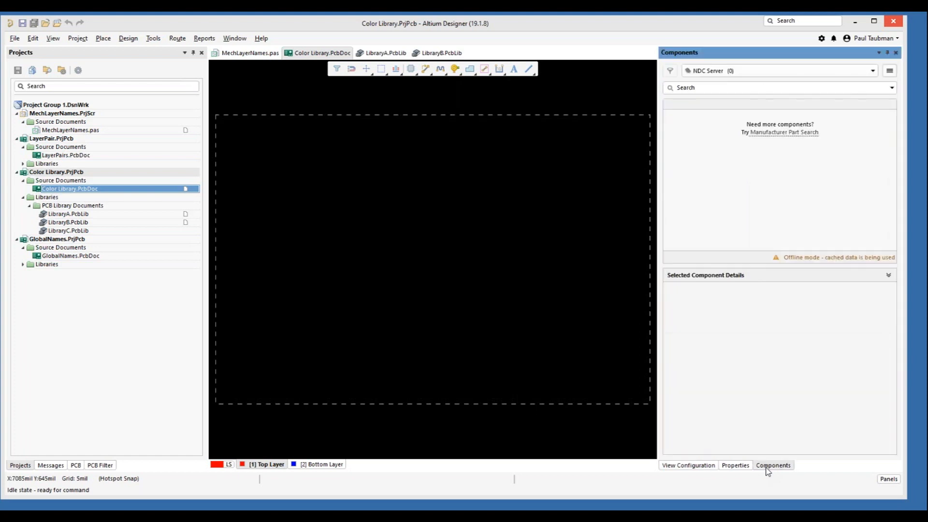
{"action": "left_click", "coordinate": [737, 72]}
{"action": "scroll", "coordinate": [744, 202], "scroll_direction": "down", "scroll_amount": 3}
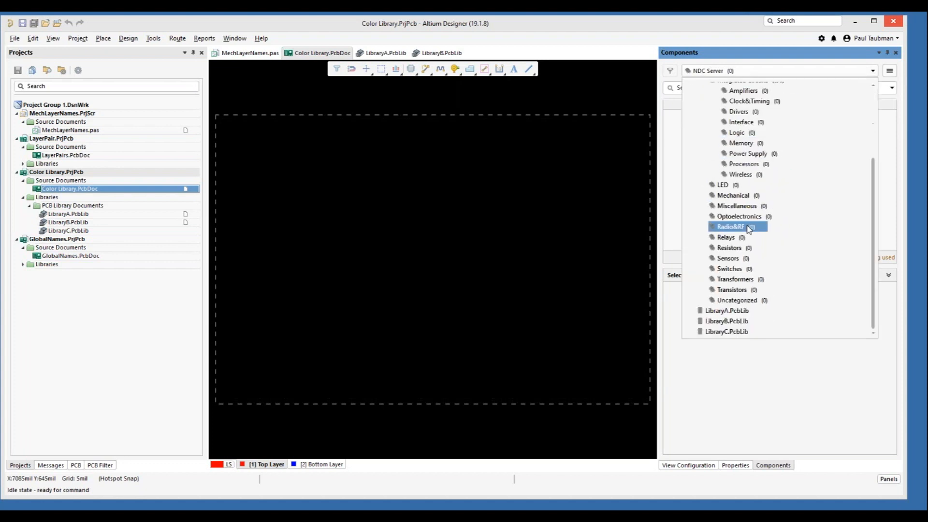
{"action": "left_click", "coordinate": [730, 311]}
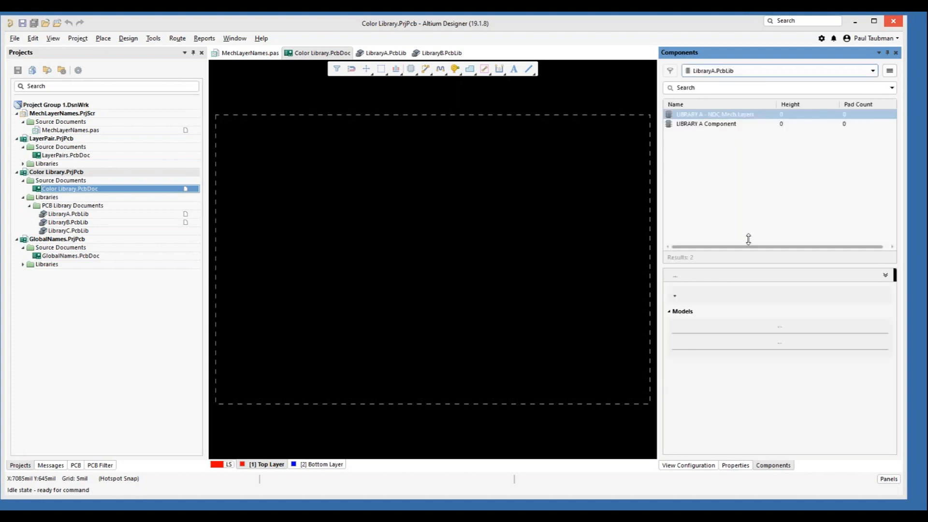
Try to place LIBRARY A - NDC Mech Layers on the board and toggle the mechanical layers' visibility
{"action": "right_click", "coordinate": [717, 116]}
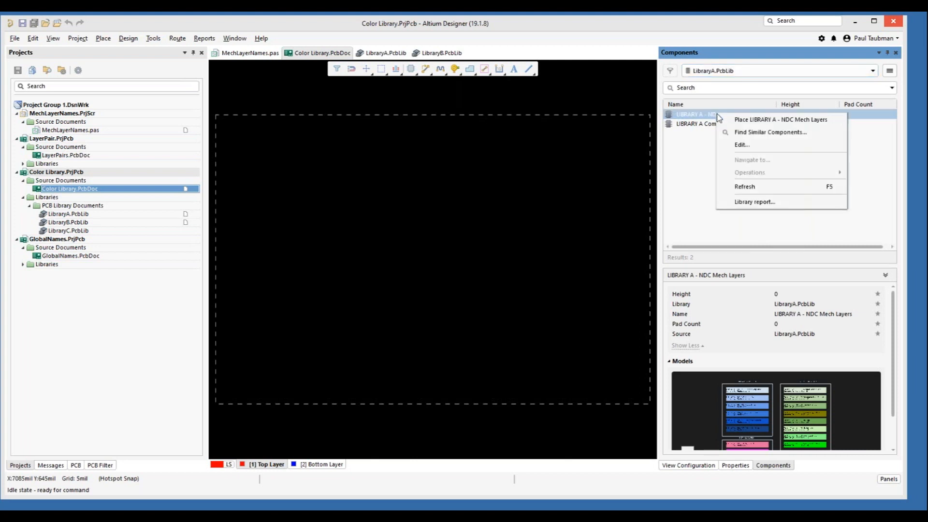
{"action": "left_click", "coordinate": [748, 120]}
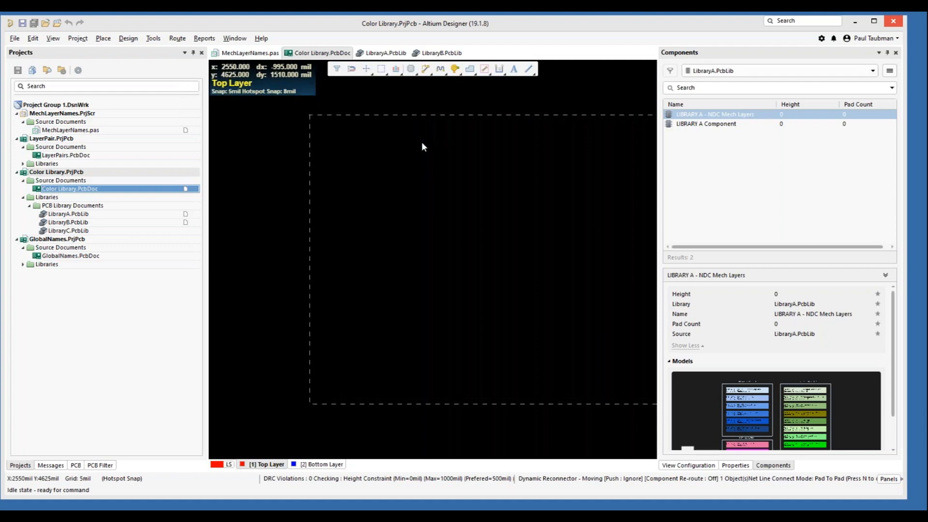
{"action": "left_click", "coordinate": [689, 464]}
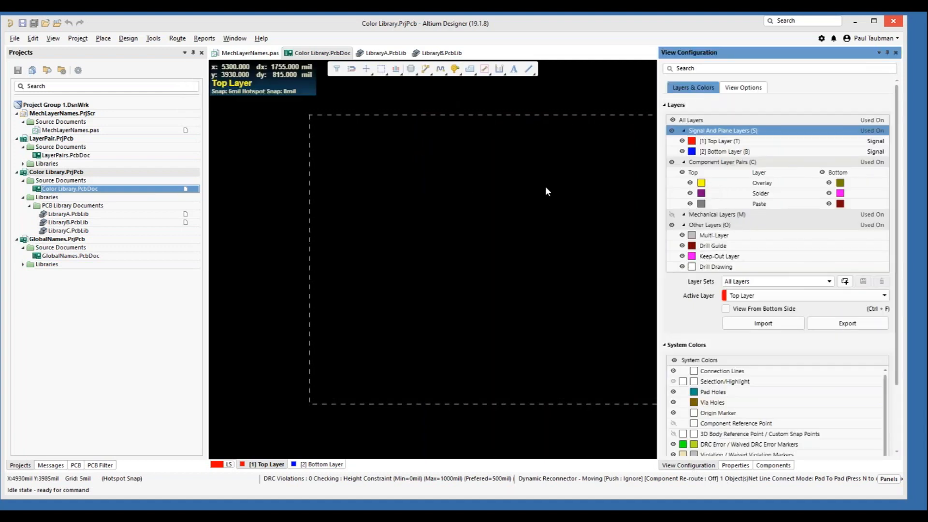
{"action": "left_click", "coordinate": [674, 215]}
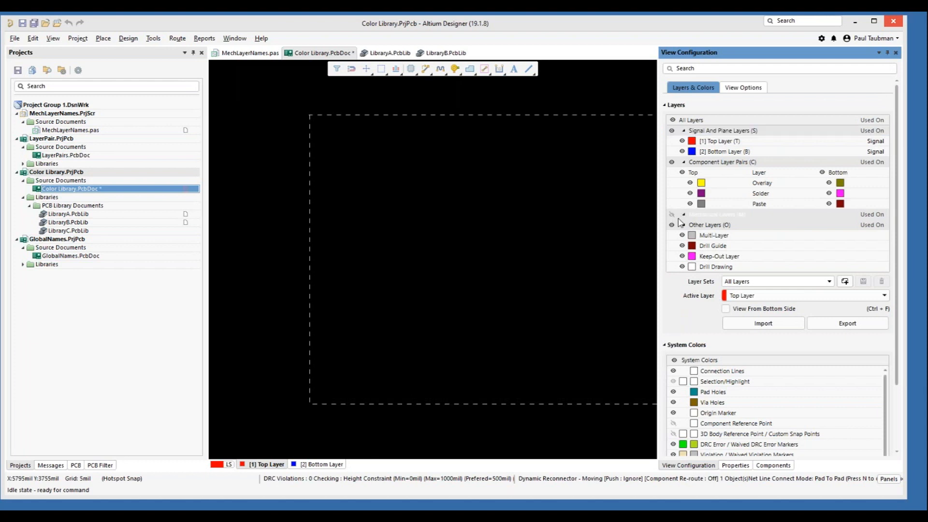
{"action": "left_click", "coordinate": [675, 215]}
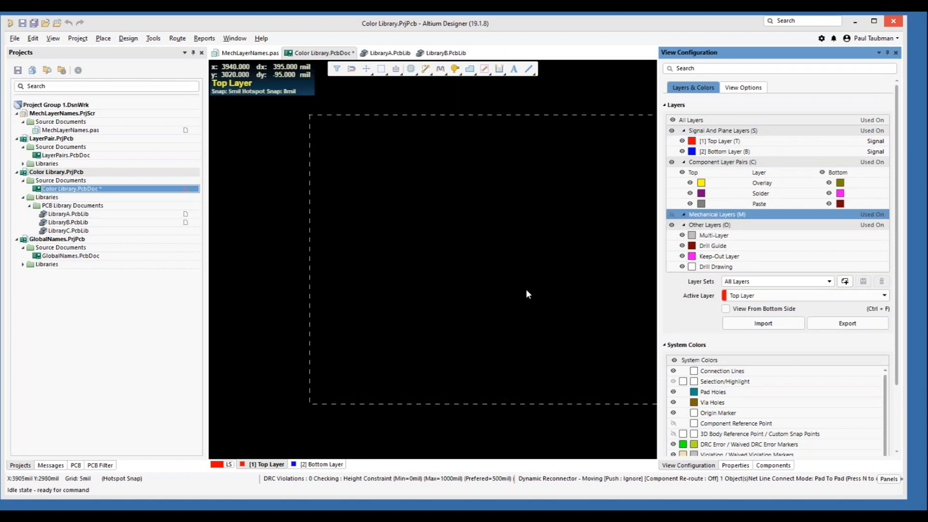
{"action": "left_click", "coordinate": [773, 465]}
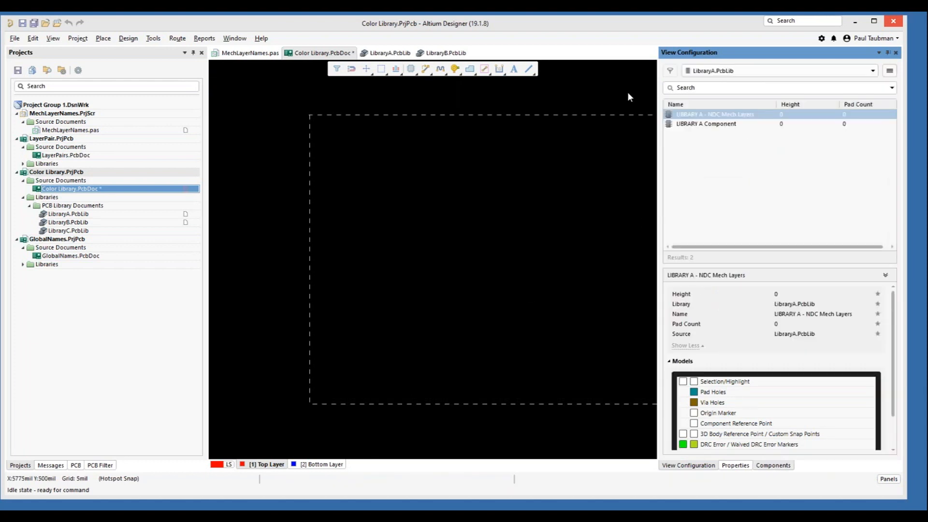
Place the LIBRARY A - NDC Mech Layers component on the board and reposition it over the board outline
{"action": "right_click", "coordinate": [700, 114]}
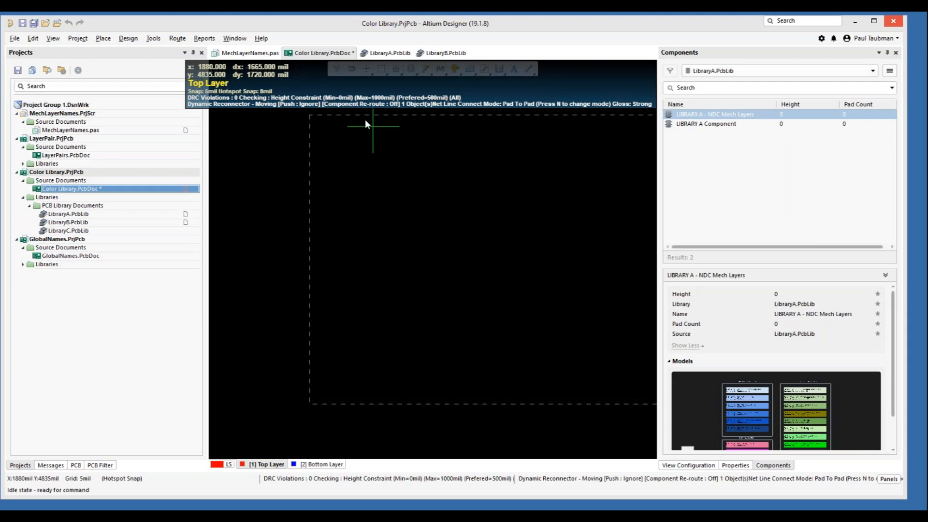
{"action": "key", "text": "Escape"}
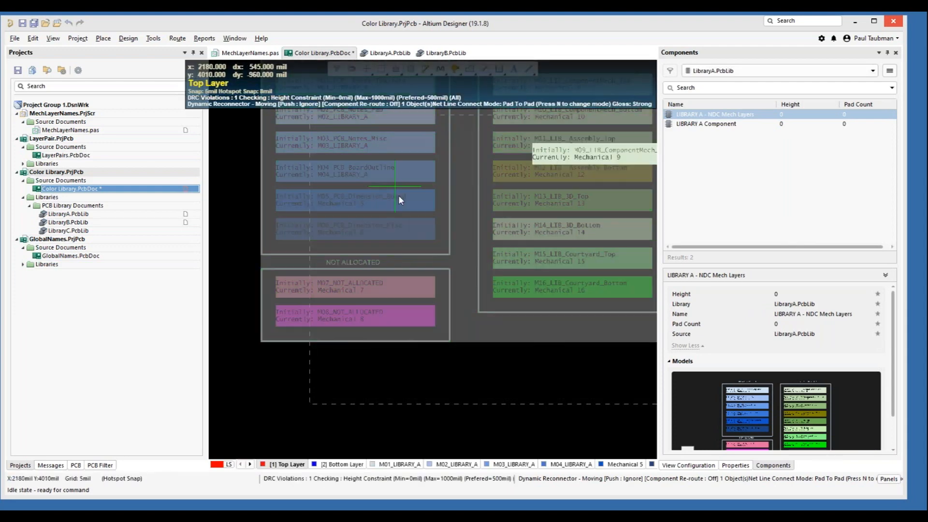
{"action": "left_click", "coordinate": [398, 195]}
{"action": "scroll", "coordinate": [420, 175], "scroll_direction": "down", "scroll_amount": 2, "text": "ctrl"}
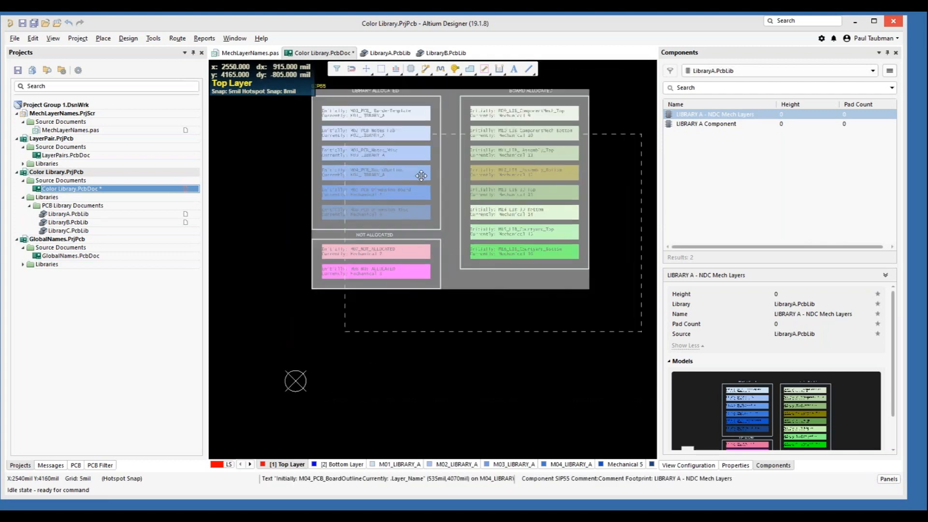
{"action": "mouse_move", "coordinate": [448, 139]}
{"action": "left_mouse_down"}
{"action": "mouse_move", "coordinate": [380, 146]}
{"action": "mouse_move", "coordinate": [410, 183]}
{"action": "mouse_move", "coordinate": [430, 188]}
{"action": "left_mouse_up"}
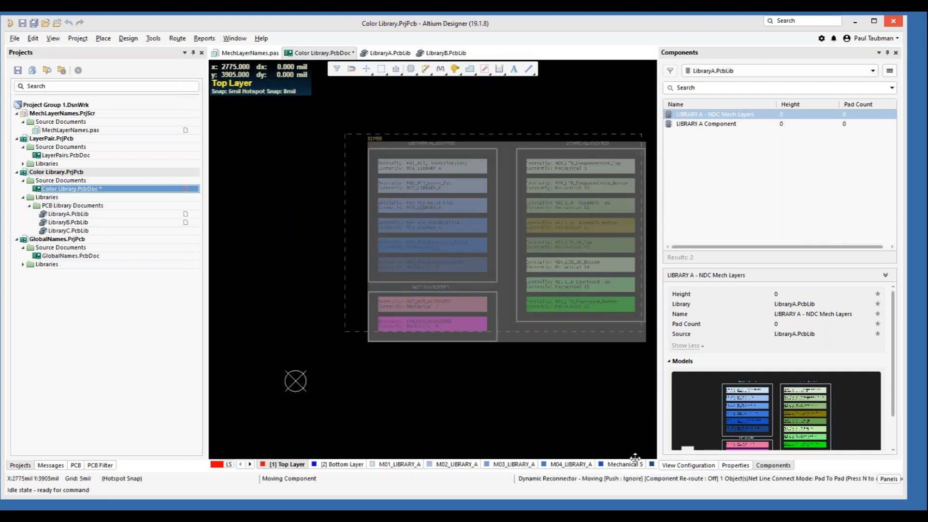
Check the board's layer list, and split LibraryA.PcbLib vertically alongside Color Library.PcbDoc
{"action": "left_click", "coordinate": [688, 465]}
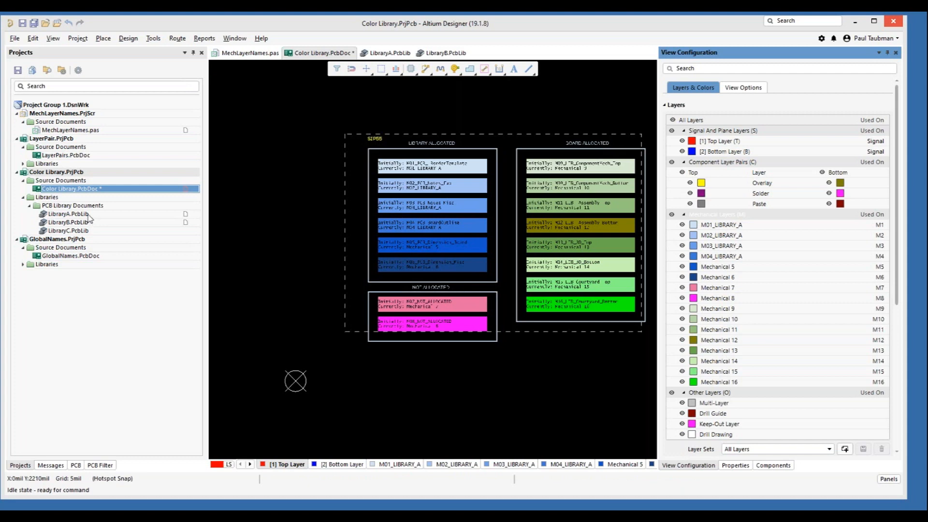
{"action": "left_click", "coordinate": [389, 54]}
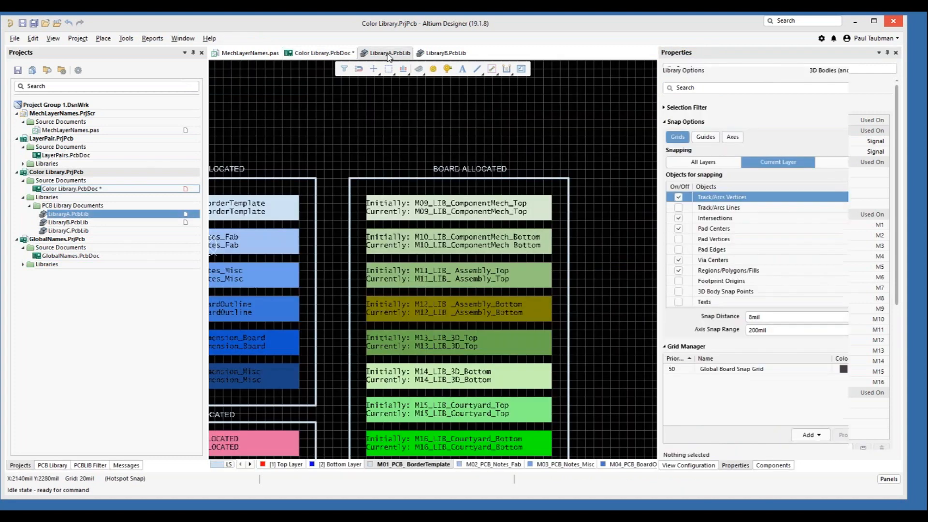
{"action": "right_click", "coordinate": [389, 56]}
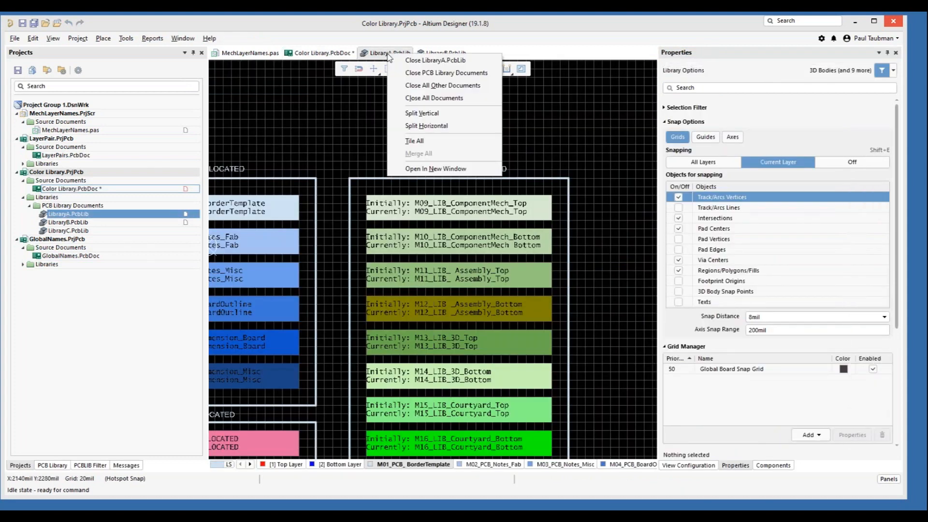
{"action": "left_click", "coordinate": [400, 112]}
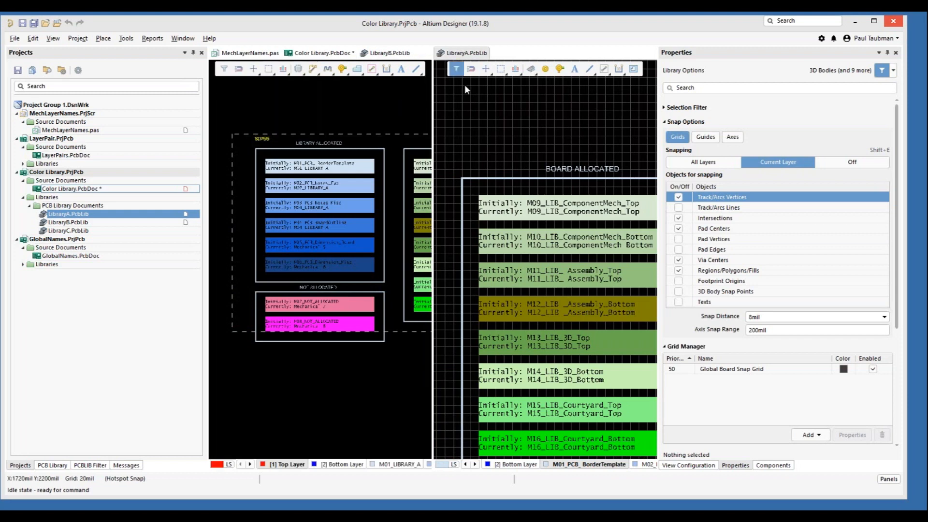
Compare the mechanical layer names in LibraryA.PcbLib and Color Library.PcbDoc, including the labels in the BOARD ALLOCATED group
{"action": "left_click", "coordinate": [700, 464]}
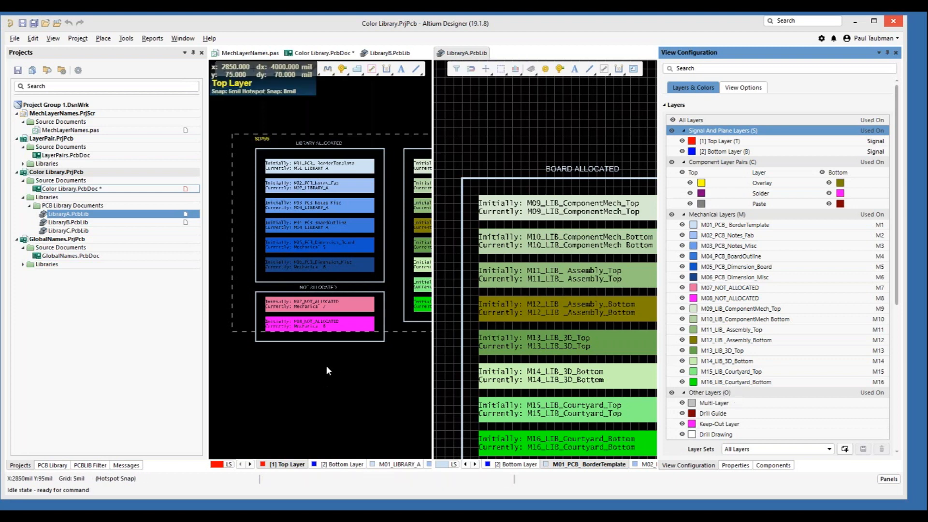
{"action": "left_click", "coordinate": [357, 127]}
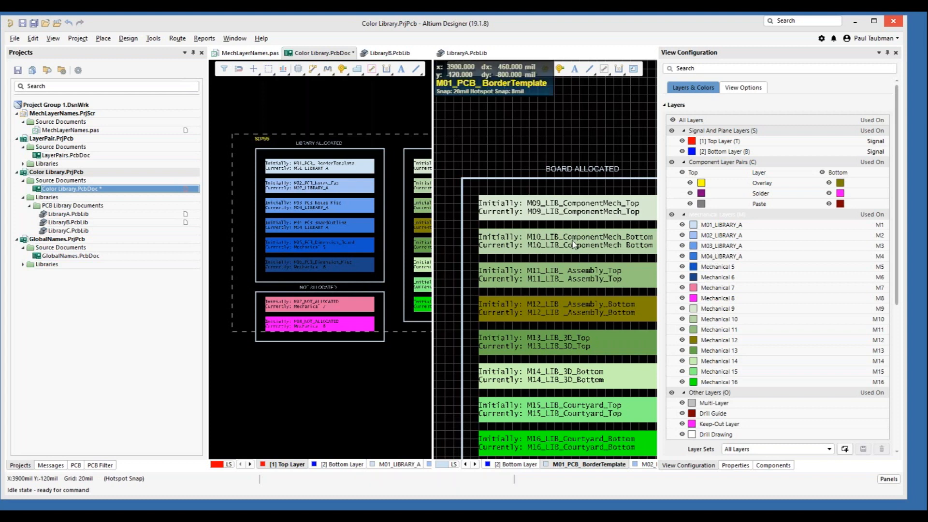
{"action": "left_click", "coordinate": [67, 213]}
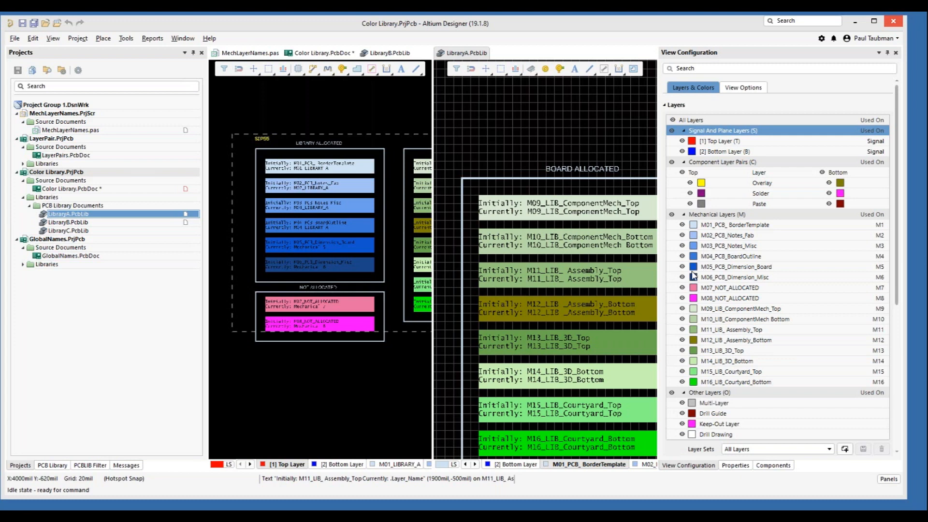
{"action": "left_click", "coordinate": [381, 103]}
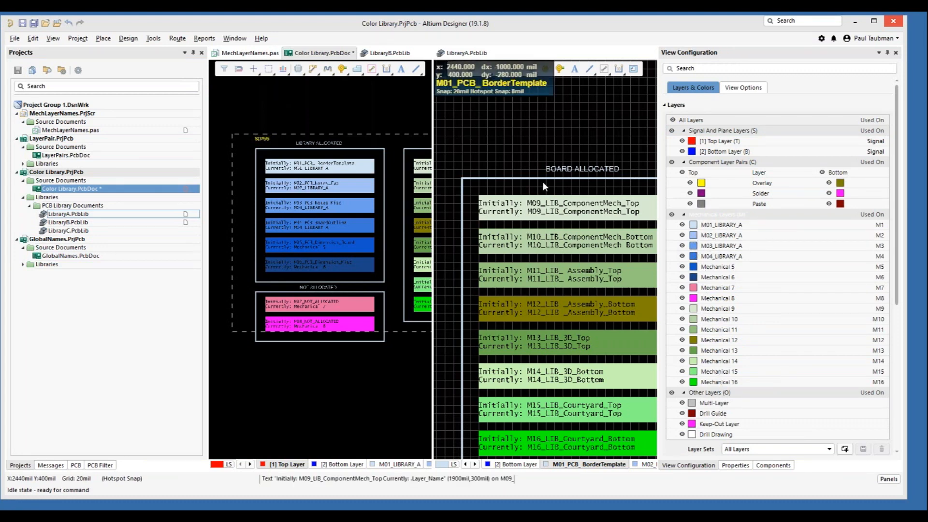
{"action": "right_click_drag", "start_coordinate": [367, 365], "coordinate": [229, 409]}
{"action": "scroll", "coordinate": [265, 388], "scroll_direction": "up", "scroll_amount": 3, "text": "ctrl"}
{"action": "right_click_drag", "start_coordinate": [281, 395], "coordinate": [265, 453]}
{"action": "scroll", "coordinate": [282, 428], "scroll_direction": "up", "scroll_amount": 1, "text": "ctrl"}
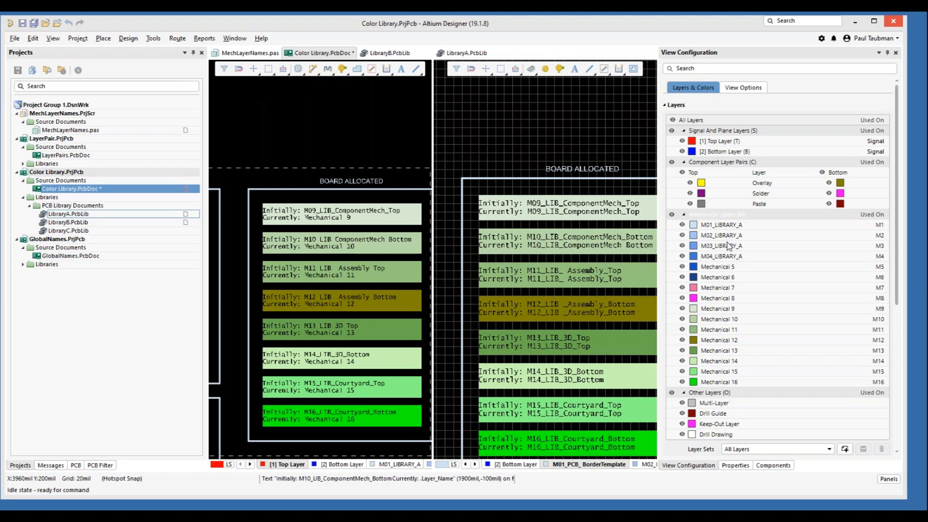
Recolor the board's mechanical layers M01_LIBRARY_A through M04_LIBRARY_A bright red
{"action": "left_click", "coordinate": [693, 224]}
{"action": "left_click", "coordinate": [708, 245]}
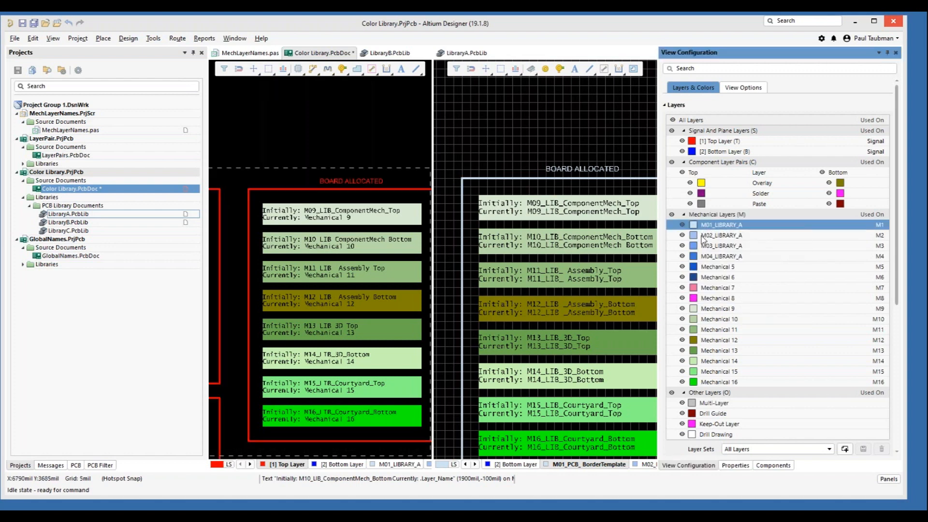
{"action": "left_click", "coordinate": [694, 235]}
{"action": "left_click", "coordinate": [708, 255]}
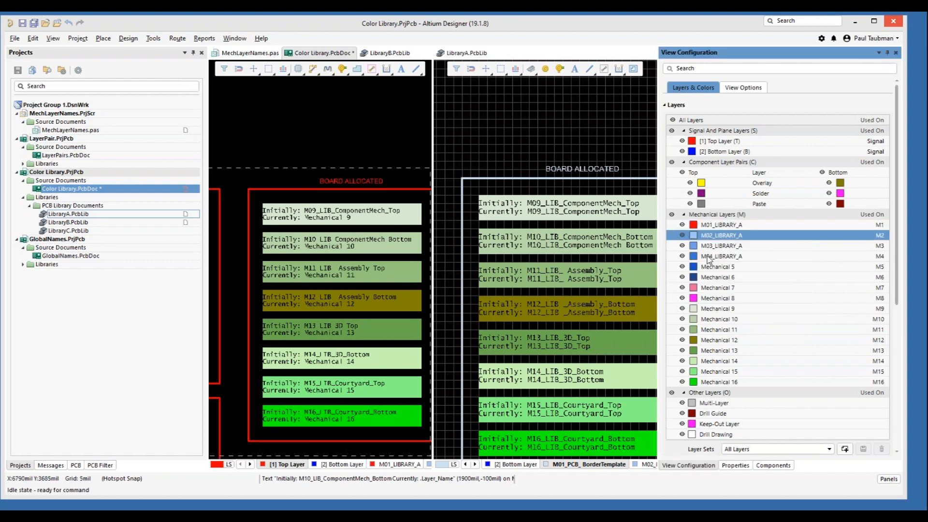
{"action": "left_click", "coordinate": [693, 246]}
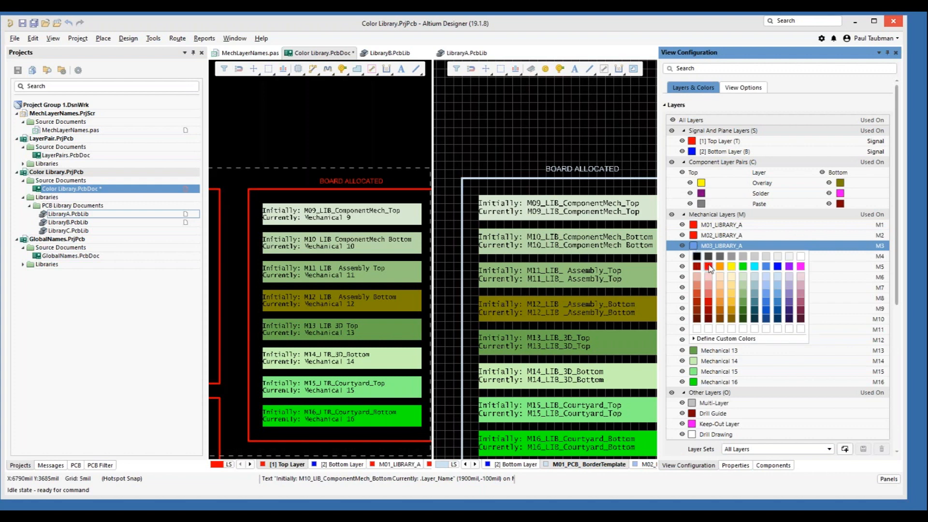
{"action": "left_click", "coordinate": [708, 266]}
{"action": "left_click", "coordinate": [693, 256]}
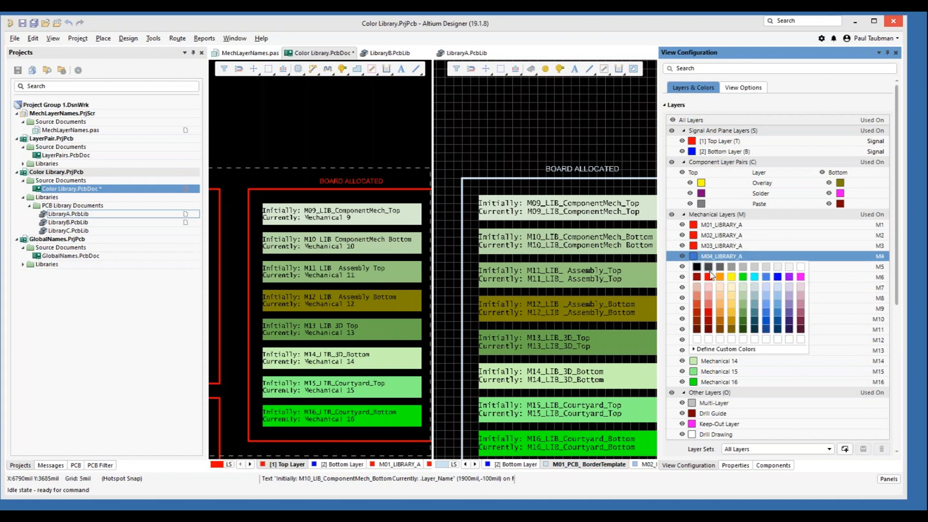
{"action": "left_click", "coordinate": [708, 276]}
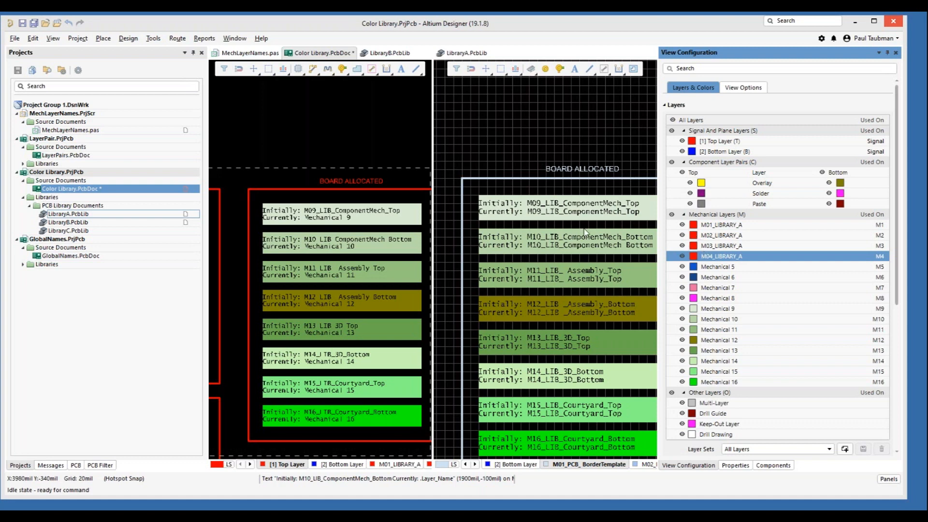
Switch to LibraryA.PcbLib and examine its mechanical layer list and the LIBRARY ALLOCATED label colors against the board
{"action": "left_click", "coordinate": [463, 135]}
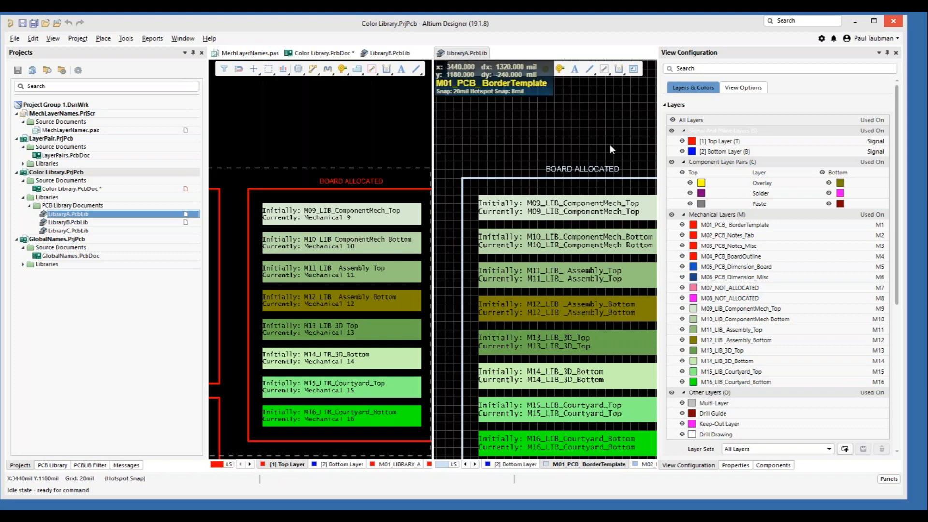
{"action": "scroll", "coordinate": [524, 227], "scroll_direction": "down", "scroll_amount": 1, "text": "ctrl"}
{"action": "scroll", "coordinate": [523, 227], "scroll_direction": "down", "scroll_amount": 2, "text": "ctrl"}
{"action": "right_click_drag", "start_coordinate": [482, 251], "coordinate": [558, 248]}
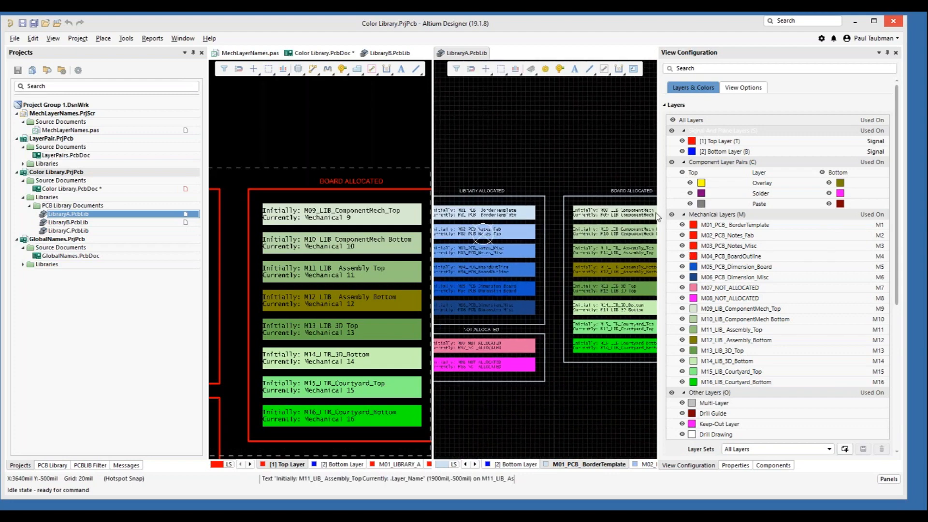
{"action": "scroll", "coordinate": [549, 227], "scroll_direction": "up", "scroll_amount": 3, "text": "ctrl"}
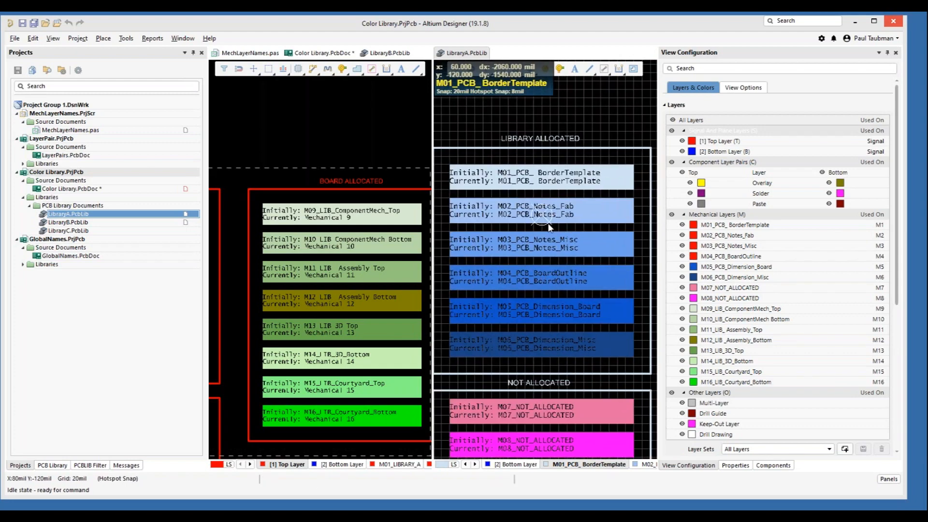
{"action": "scroll", "coordinate": [549, 227], "scroll_direction": "up", "scroll_amount": 1, "text": "ctrl"}
{"action": "scroll", "coordinate": [524, 314], "scroll_direction": "down", "scroll_amount": 2, "text": "ctrl"}
{"action": "scroll", "coordinate": [517, 273], "scroll_direction": "up", "scroll_amount": 1, "text": "ctrl"}
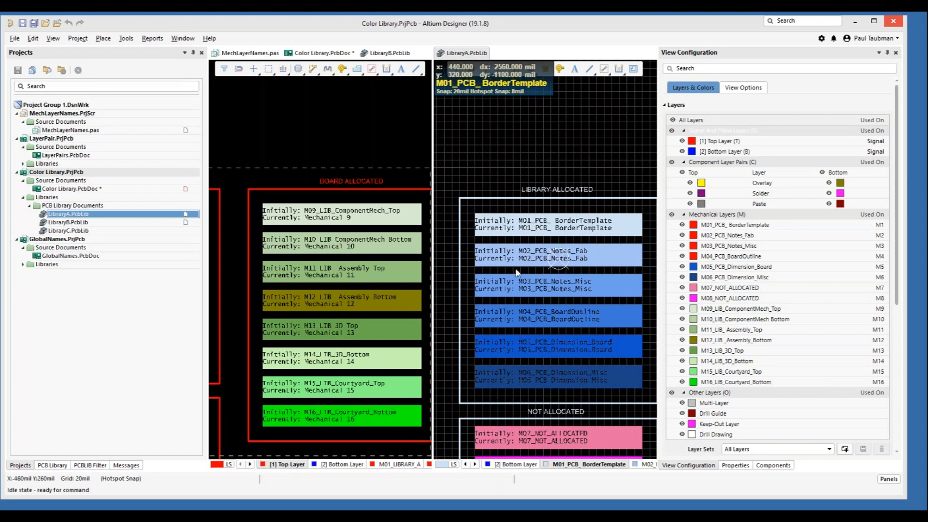
{"action": "scroll", "coordinate": [557, 233], "scroll_direction": "up", "scroll_amount": 1, "text": "ctrl"}
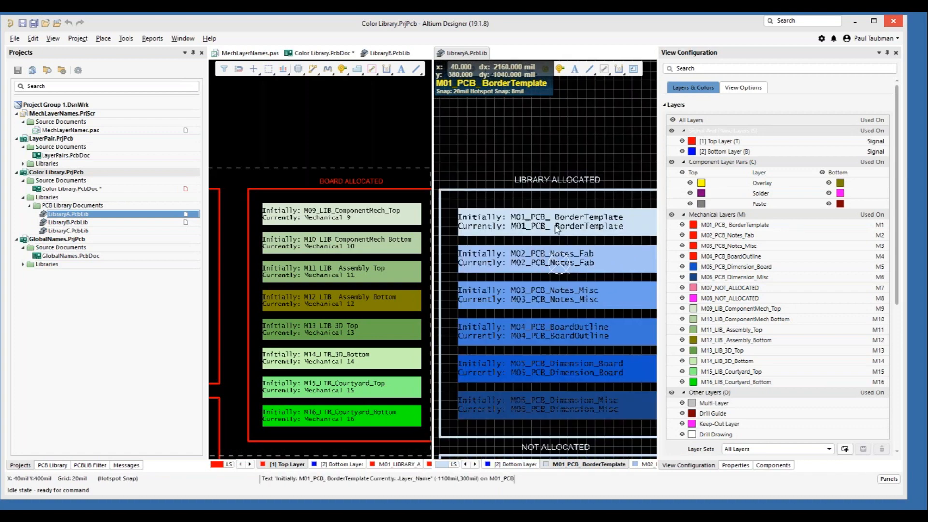
Inspect the properties of the M01_PCB_ BorderTemplate text label in LibraryA.PcbLib, then deselect it
{"action": "left_click", "coordinate": [556, 229]}
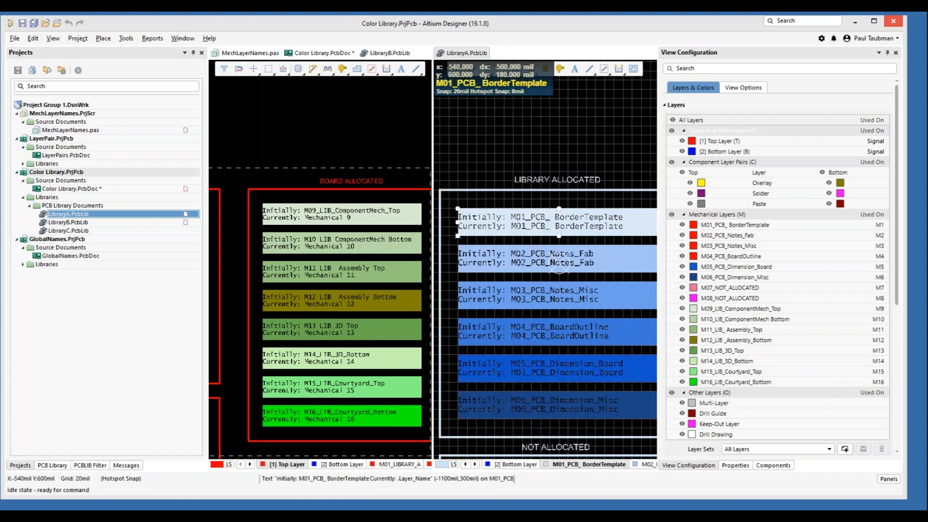
{"action": "double_click", "coordinate": [537, 224]}
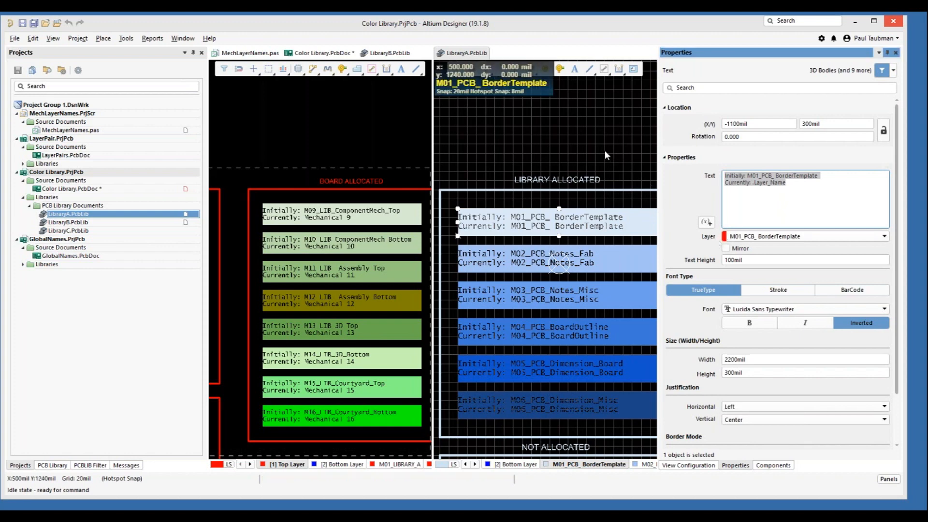
{"action": "left_click", "coordinate": [528, 167]}
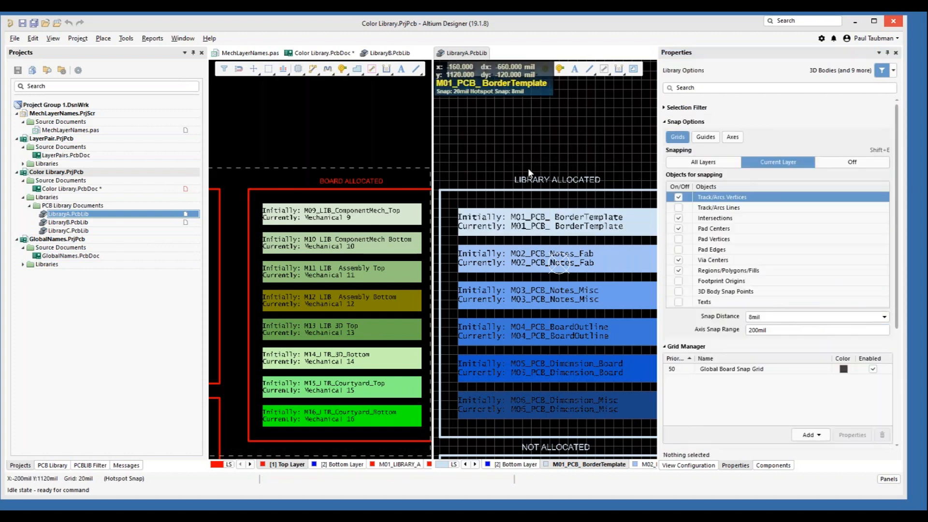
Close and reopen LibraryA.PcbLib to refresh its layer colors, and show its layer and color configuration
{"action": "right_click", "coordinate": [84, 213]}
{"action": "left_click", "coordinate": [109, 218]}
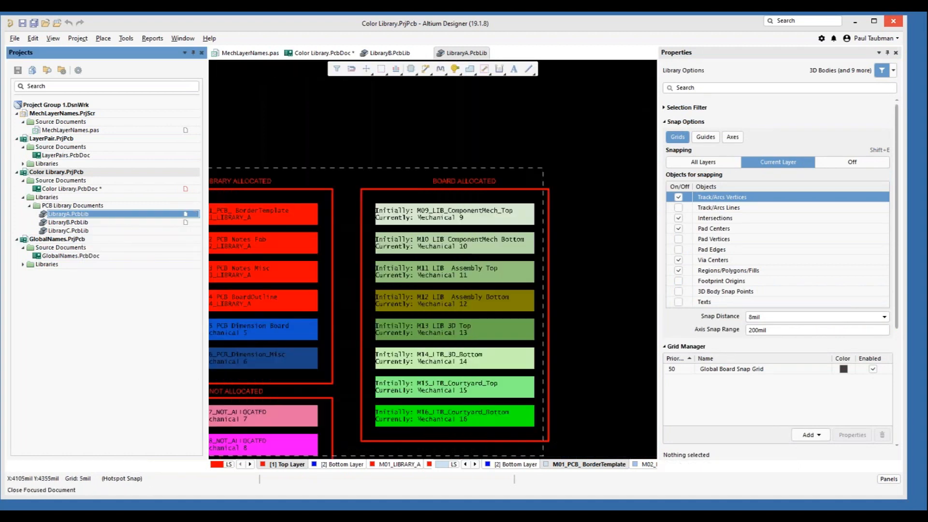
{"action": "double_click", "coordinate": [102, 219]}
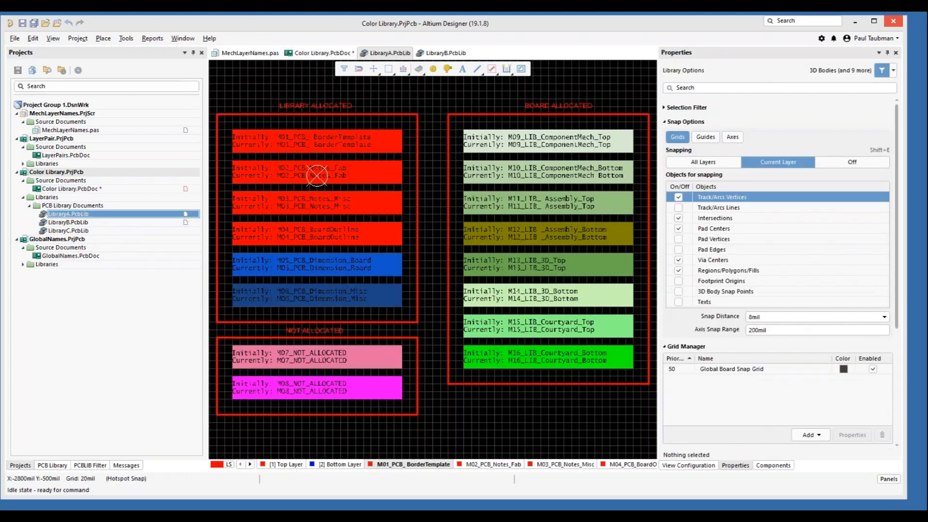
{"action": "left_click", "coordinate": [684, 465]}
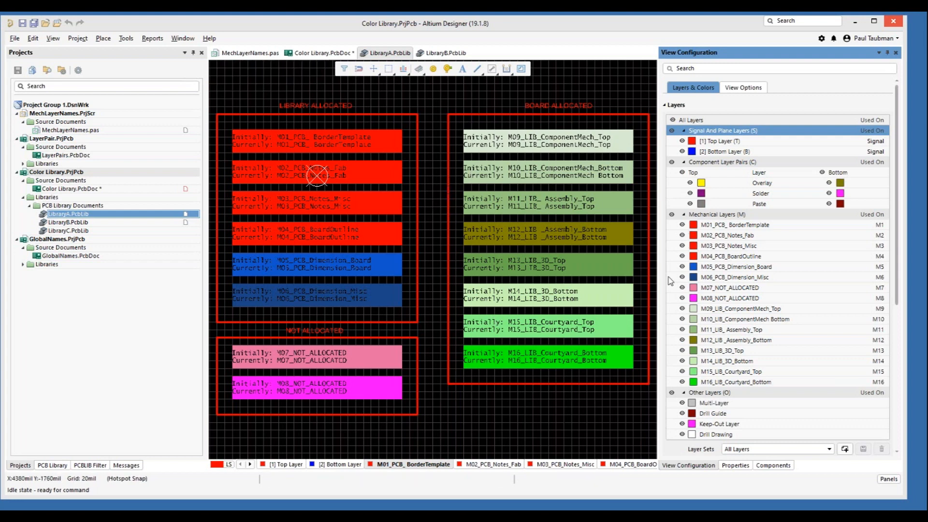
Open the PCB Editor Layer Colors preferences and review the mechanical layer colors in the active color profile
{"action": "left_click", "coordinate": [822, 39]}
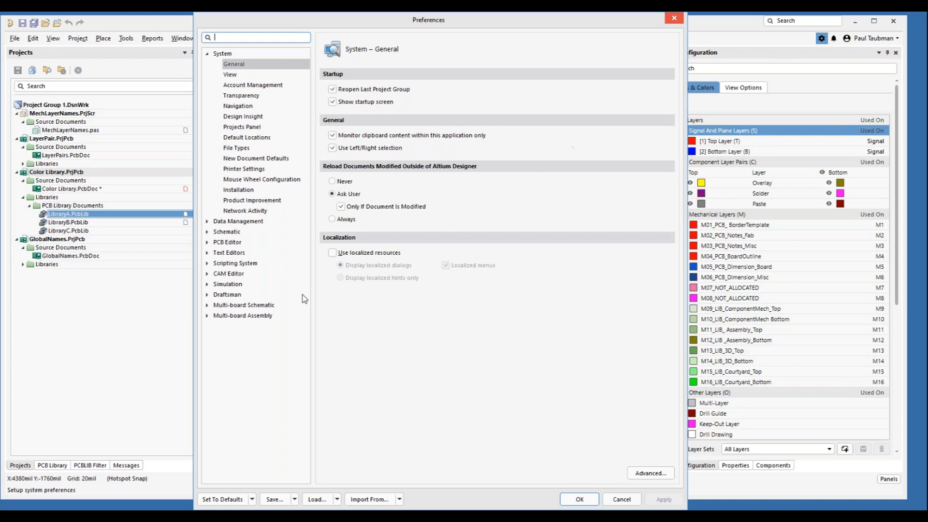
{"action": "left_click", "coordinate": [223, 242]}
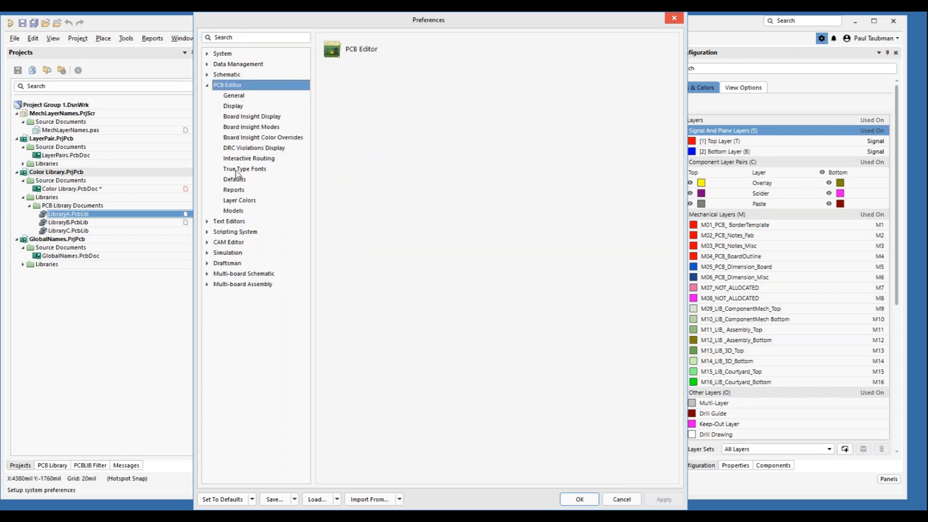
{"action": "left_click", "coordinate": [239, 200]}
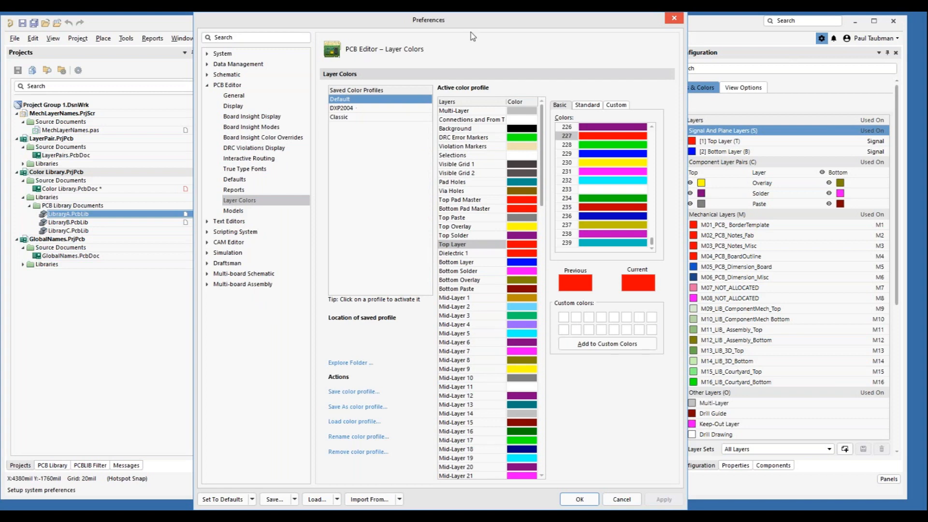
{"action": "left_click_drag", "start_coordinate": [498, 22], "coordinate": [398, 21]}
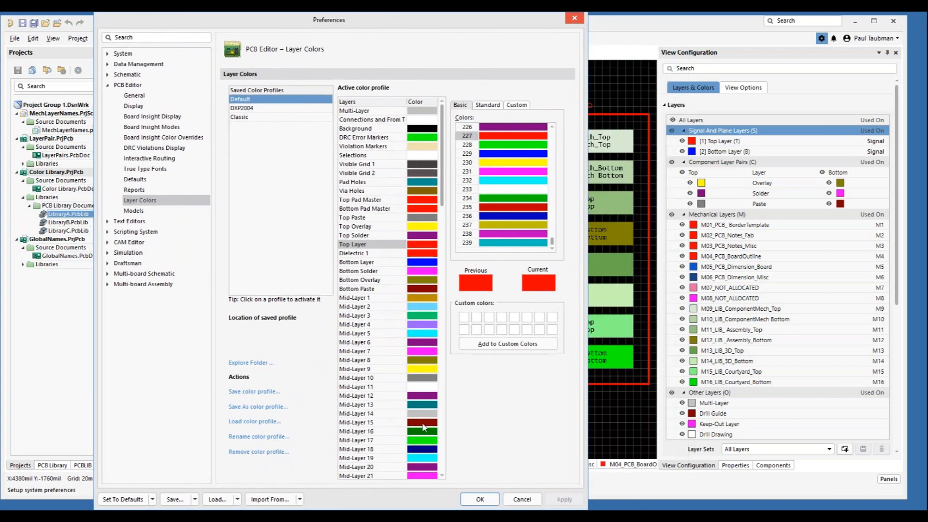
{"action": "scroll", "coordinate": [375, 379], "scroll_direction": "down", "scroll_amount": 1}
{"action": "scroll", "coordinate": [375, 375], "scroll_direction": "down", "scroll_amount": 19}
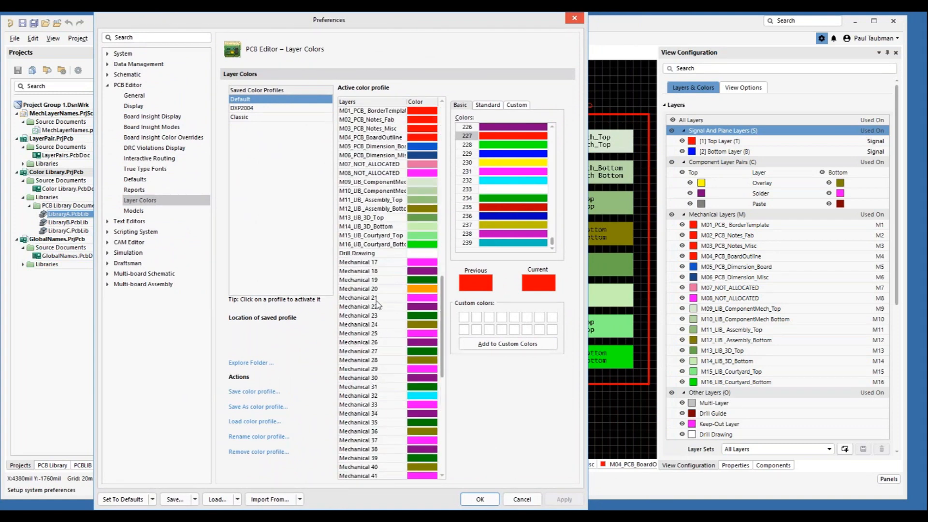
{"action": "scroll", "coordinate": [379, 302], "scroll_direction": "up", "scroll_amount": 1}
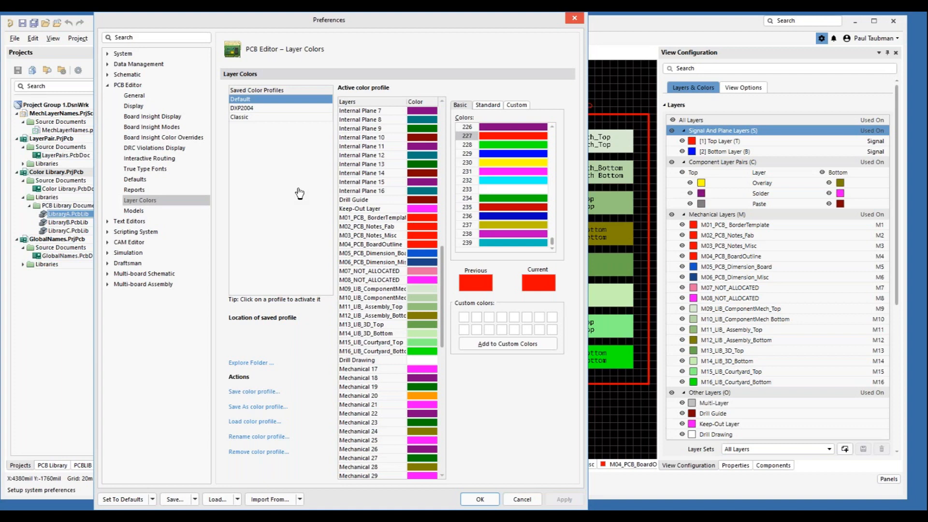
Check the folder path where color profiles are saved, without saving a profile
{"action": "left_click", "coordinate": [259, 392]}
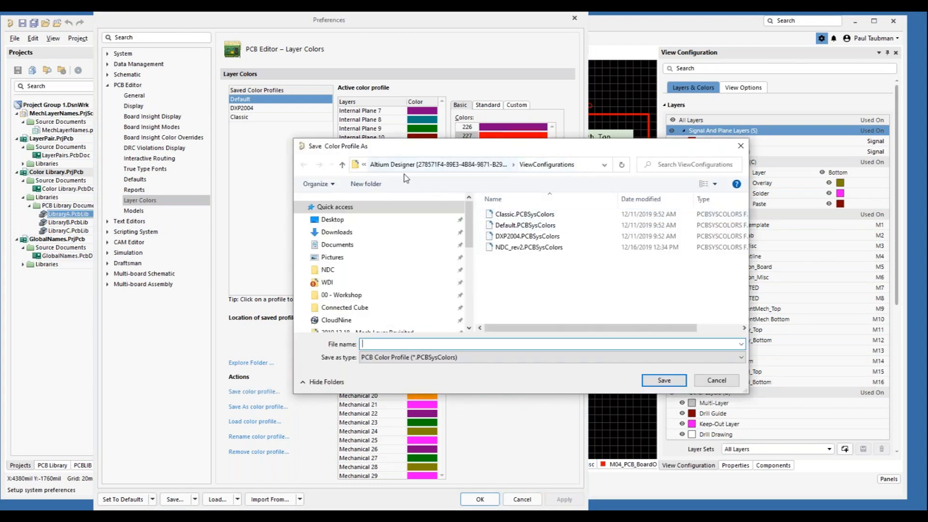
{"action": "left_click", "coordinate": [582, 169]}
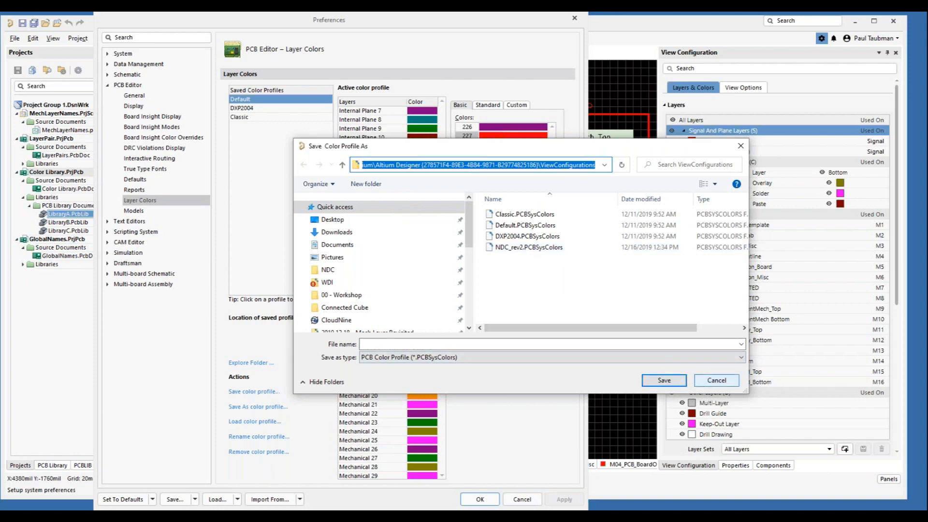
{"action": "left_click", "coordinate": [716, 381]}
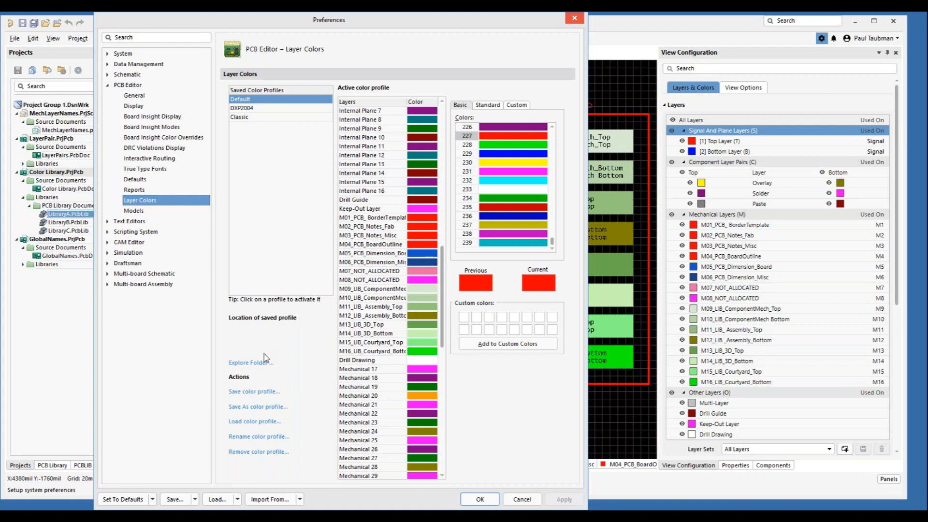
Load the NDC_rev2.PCBSysColors color profile, activate NDC_rev2, and apply it to the PCB layer colors
{"action": "left_click", "coordinate": [247, 421]}
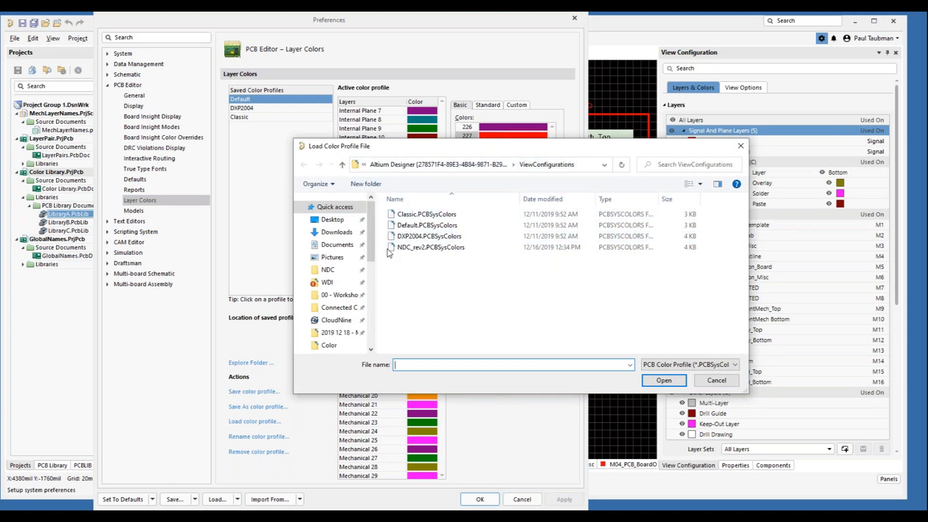
{"action": "left_click", "coordinate": [410, 249]}
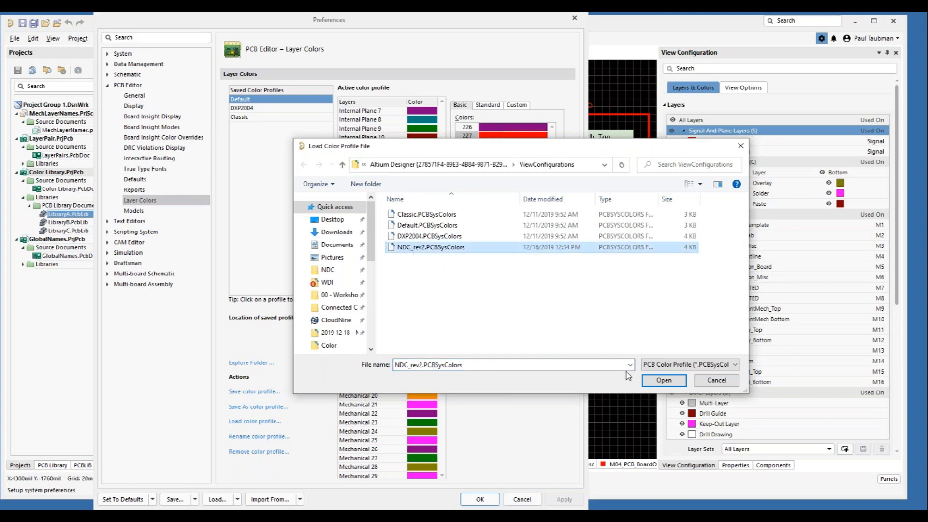
{"action": "left_click", "coordinate": [662, 381]}
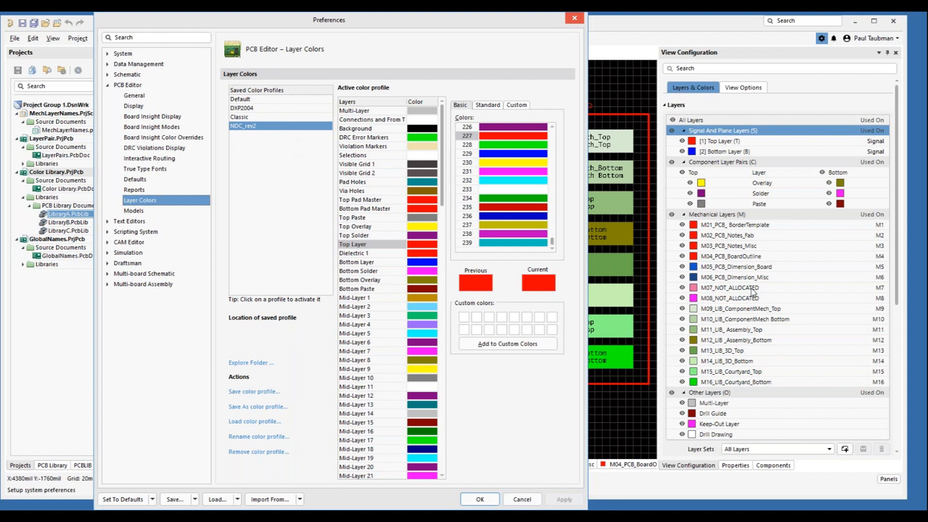
{"action": "left_click", "coordinate": [264, 100]}
{"action": "left_click", "coordinate": [245, 126]}
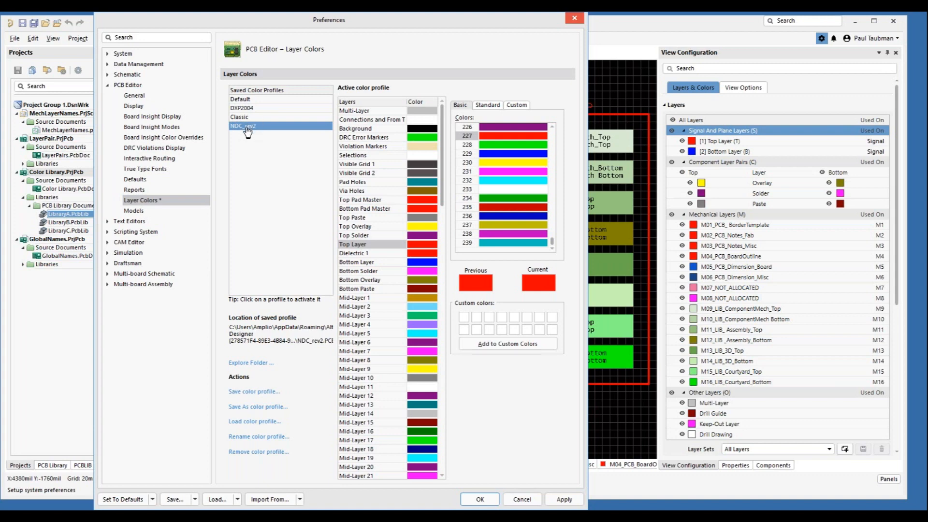
{"action": "left_click", "coordinate": [554, 499]}
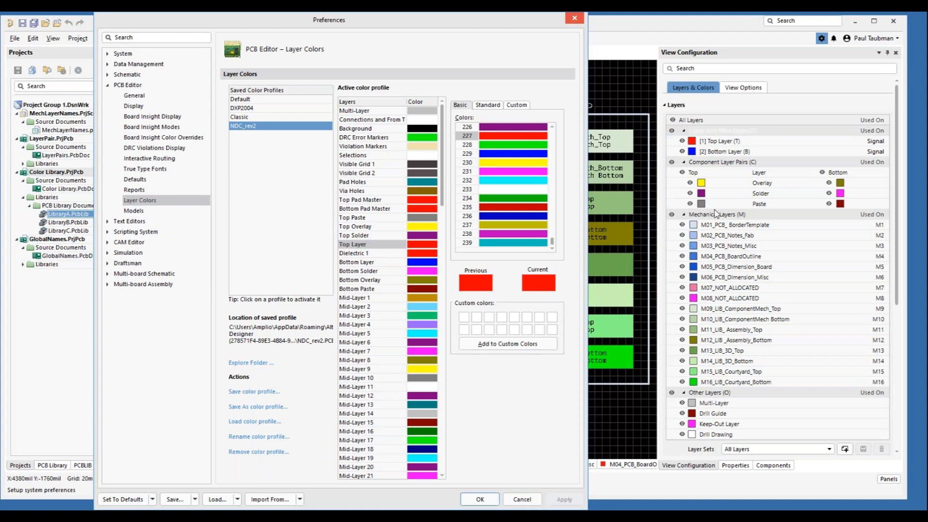
{"action": "left_click", "coordinate": [471, 499]}
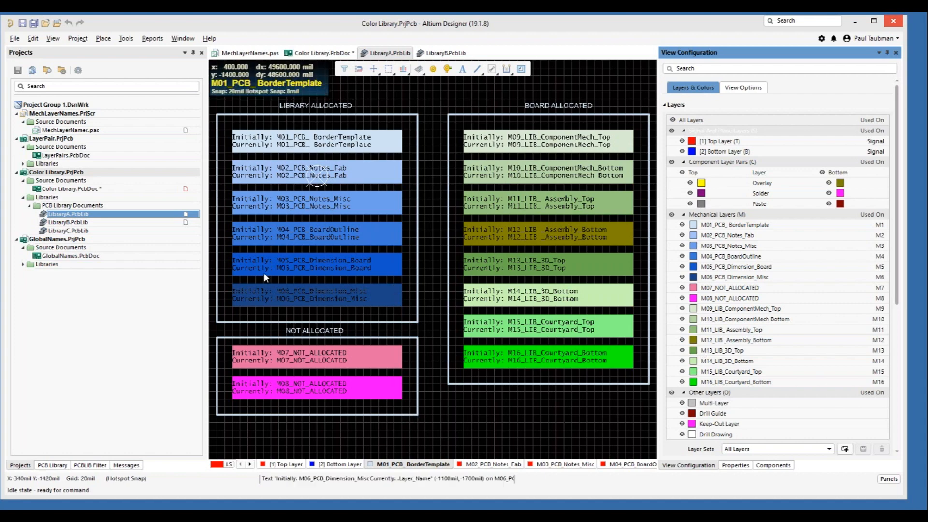
Switch to Color Library.PcbDoc and check the 2019 12 18 - Mech Layer Revisited folder for exporting mechanical layers, without saving an export
{"action": "double_click", "coordinate": [62, 188]}
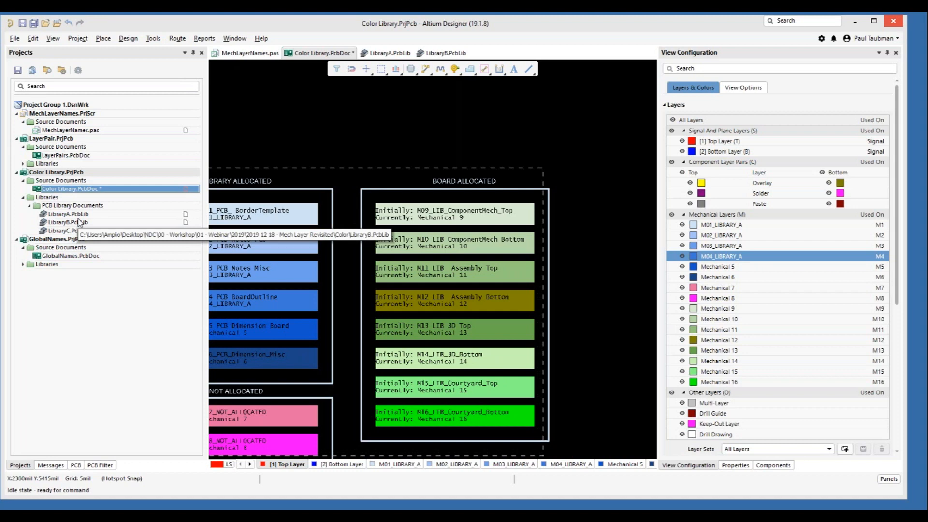
{"action": "left_click", "coordinate": [153, 38]}
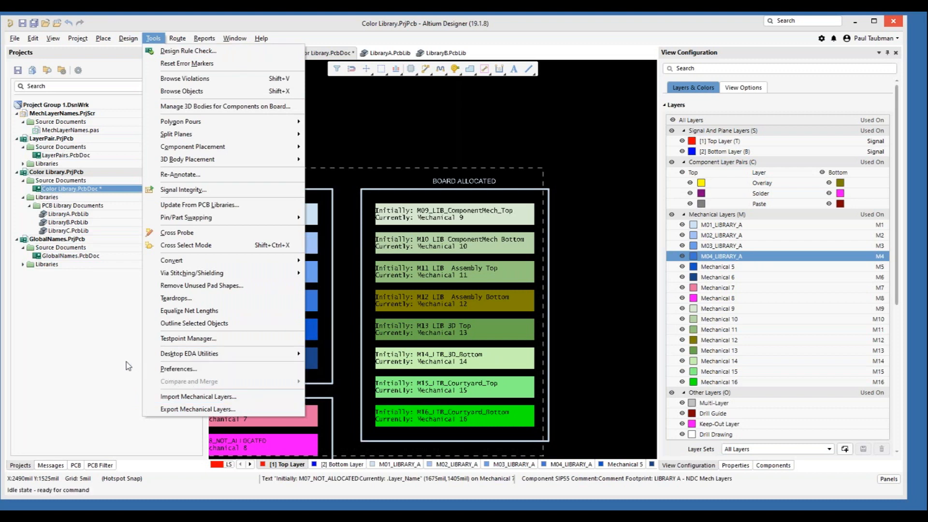
{"action": "left_click", "coordinate": [170, 410]}
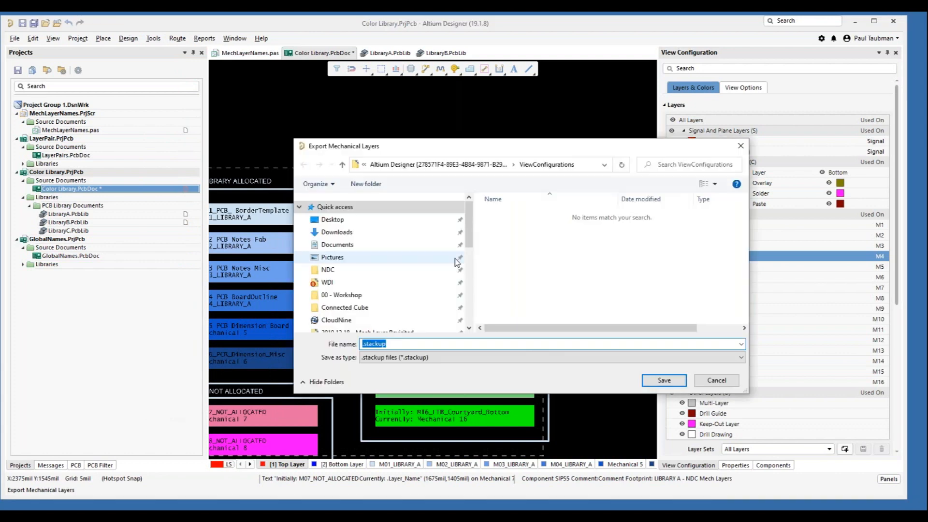
{"action": "scroll", "coordinate": [346, 285], "scroll_direction": "down", "scroll_amount": 1}
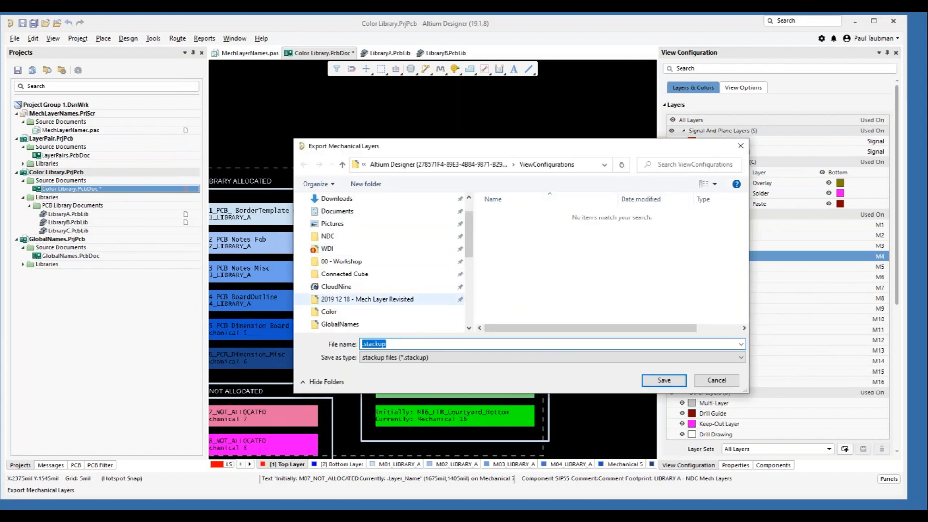
{"action": "left_click", "coordinate": [345, 301]}
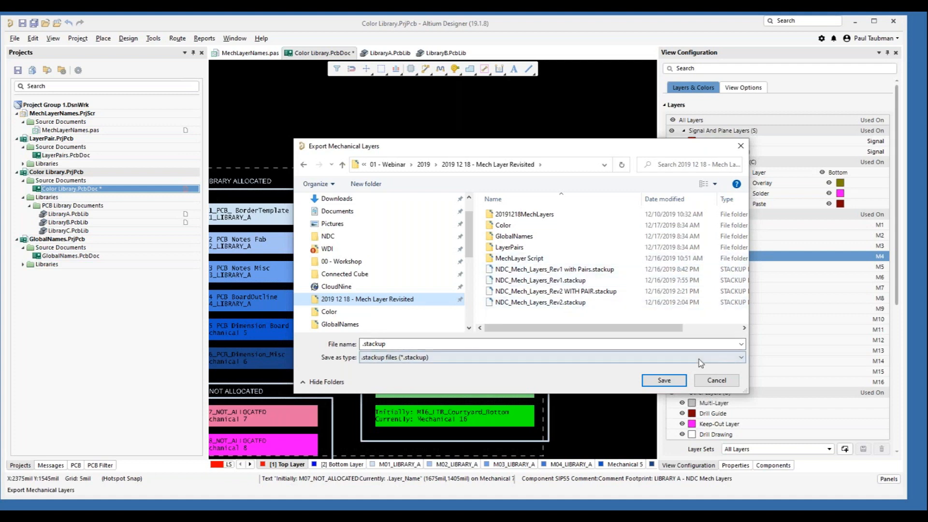
{"action": "left_click", "coordinate": [726, 380]}
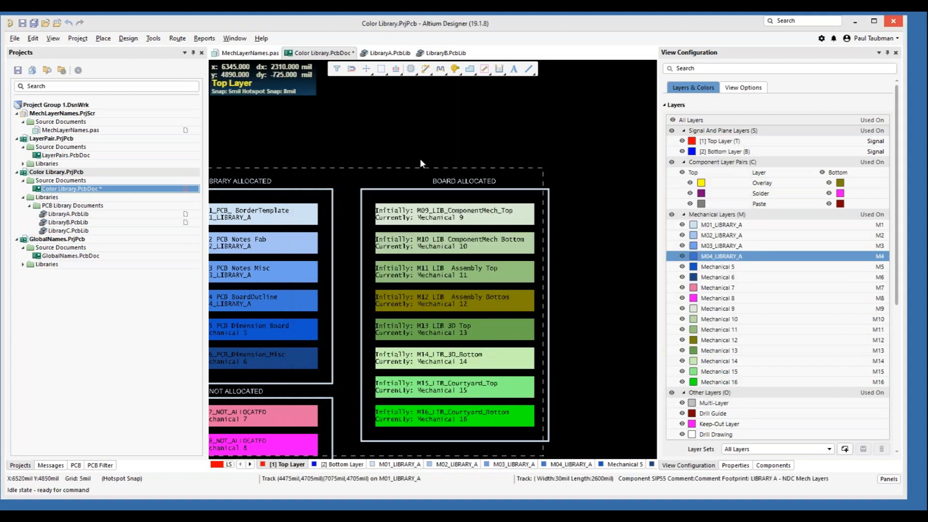
Import the mechanical layers from NDC_Mech_Layers_Rev2.stackup in the 2019 12 18 - Mech Layer Revisited folder into Color Library.PcbDoc
{"action": "left_click", "coordinate": [153, 38]}
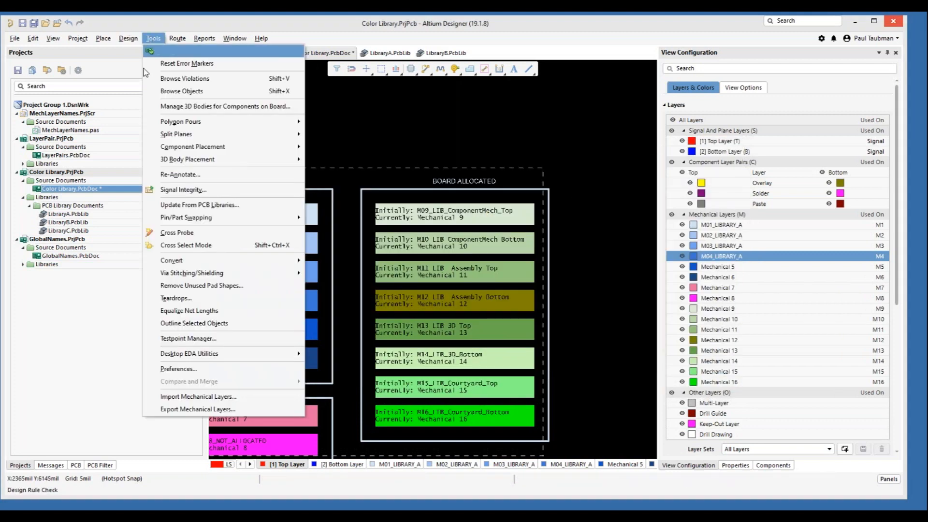
{"action": "left_click", "coordinate": [192, 397]}
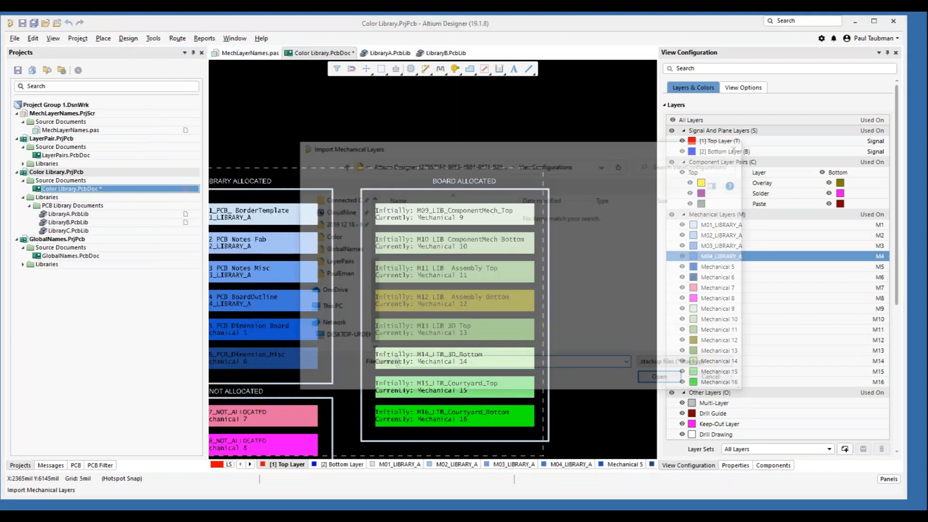
{"action": "left_click", "coordinate": [586, 167]}
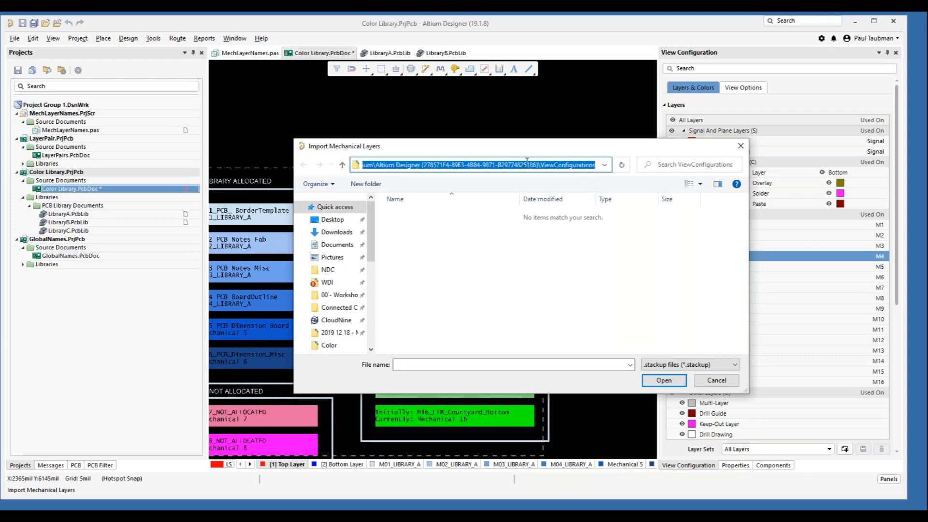
{"action": "left_click", "coordinate": [337, 333]}
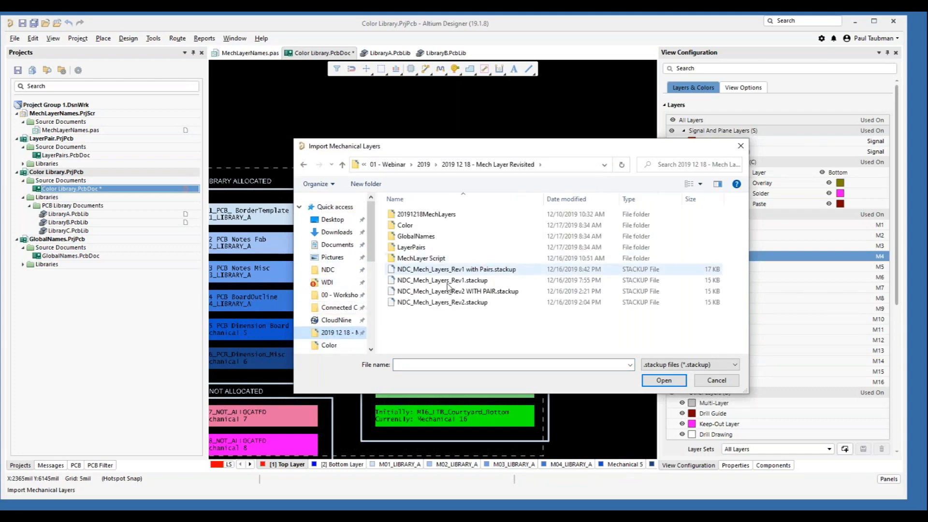
{"action": "left_click", "coordinate": [462, 304]}
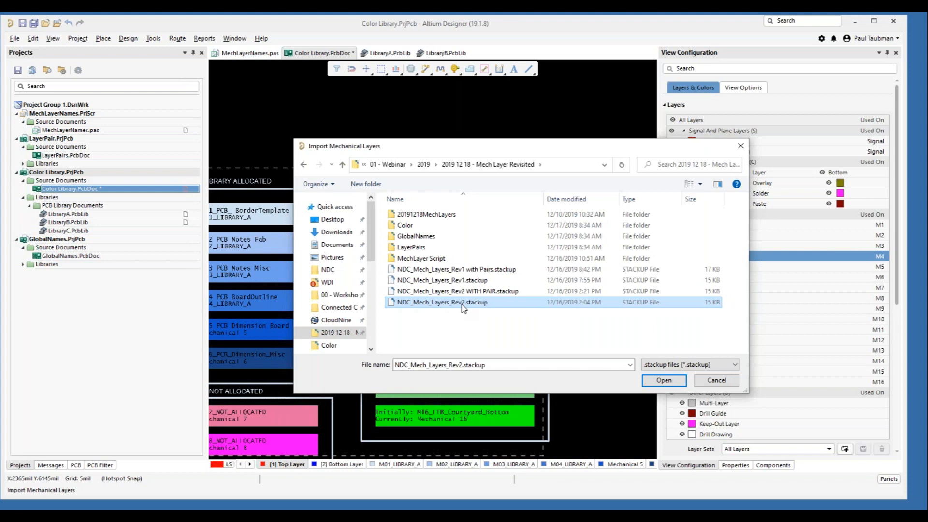
{"action": "left_click", "coordinate": [663, 381]}
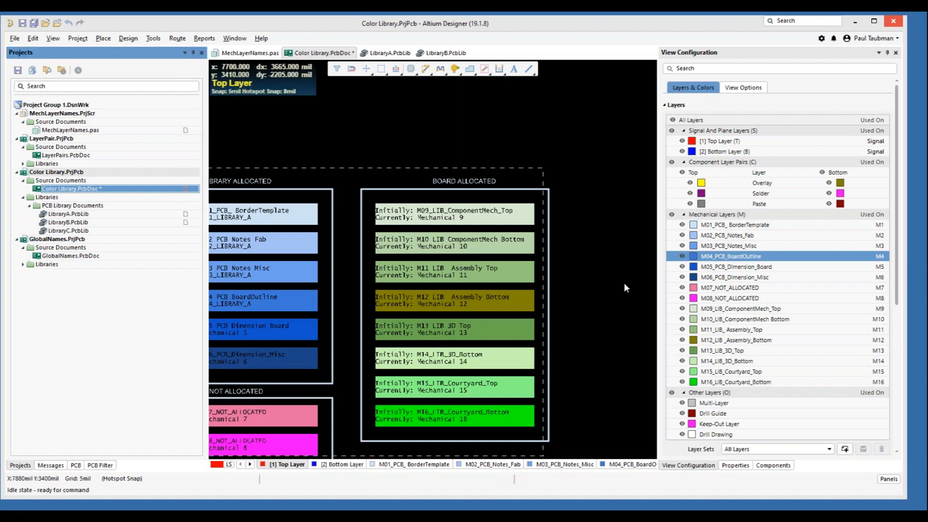
Create a new PCB document in the Color Library project and select its Mechanical 1 layer
{"action": "left_click", "coordinate": [14, 38]}
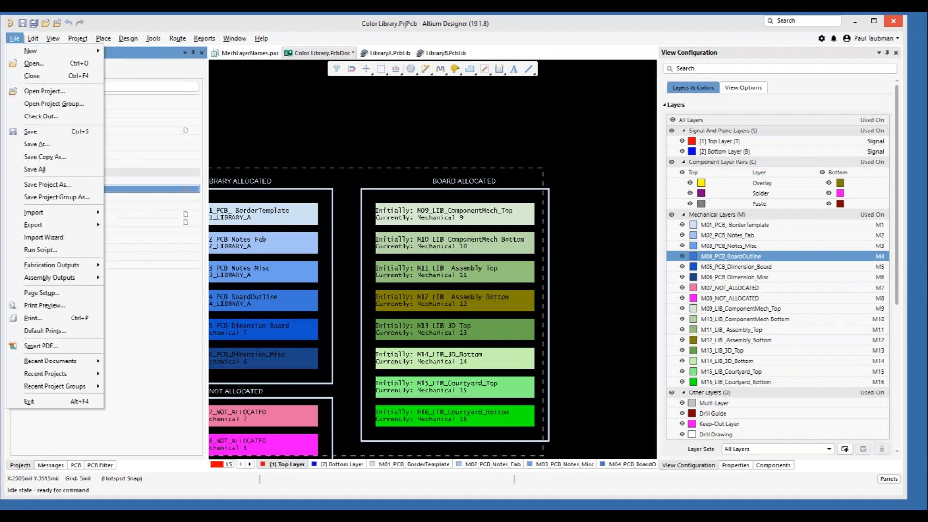
{"action": "mouse_move", "coordinate": [32, 51]}
{"action": "left_click", "coordinate": [130, 78]}
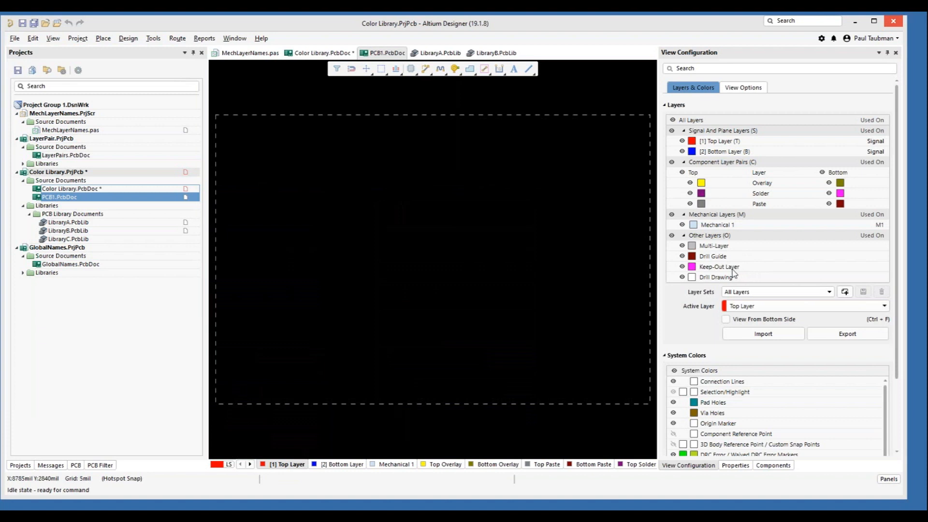
{"action": "left_click", "coordinate": [719, 225]}
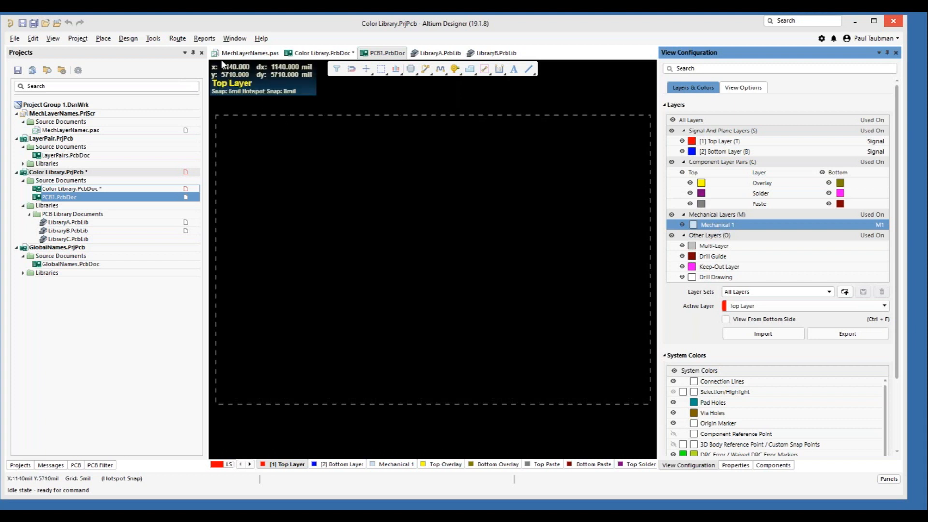
Import the mechanical layers from NDC_Mech_Layers_Rev2.stackup into the new PCB1.PcbDoc board
{"action": "left_click", "coordinate": [152, 38]}
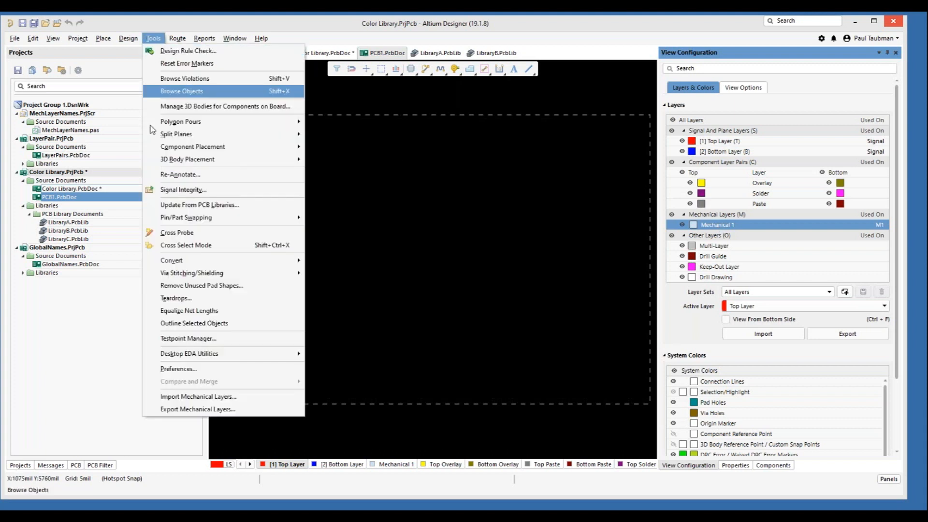
{"action": "left_click", "coordinate": [225, 396]}
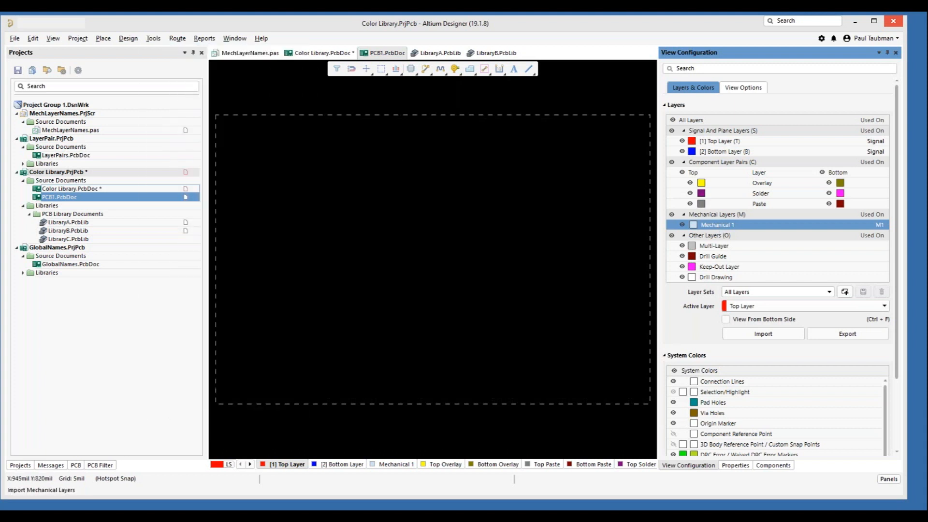
{"action": "left_click", "coordinate": [480, 303]}
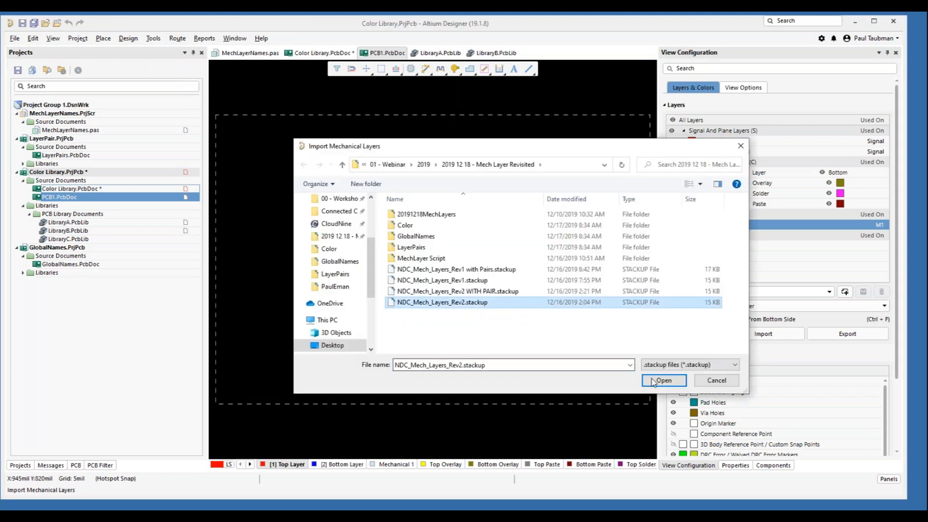
{"action": "left_click", "coordinate": [676, 382]}
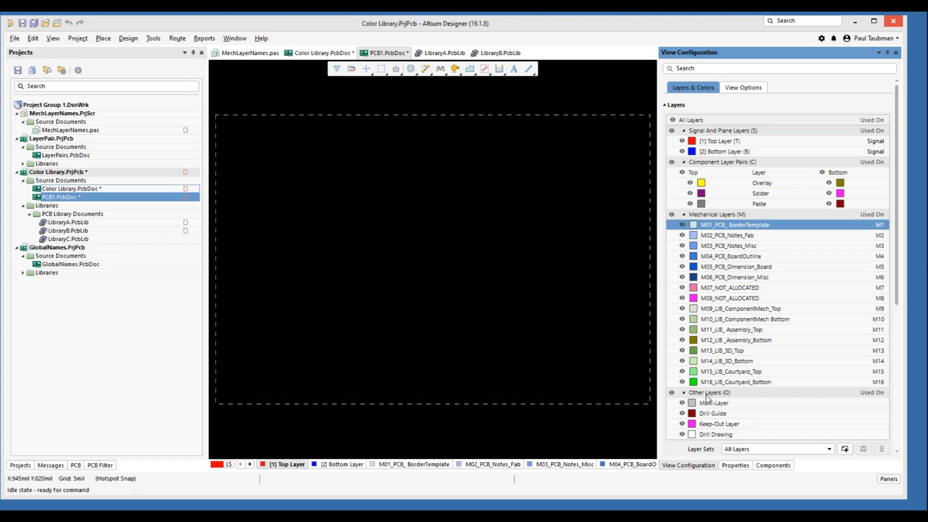
{"action": "left_click", "coordinate": [549, 334]}
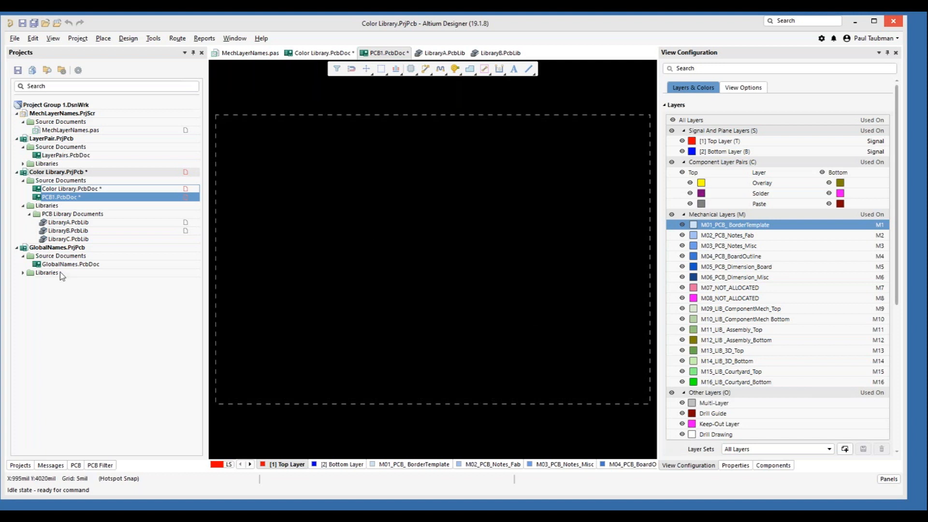
Open the MechLayerNames.pas script and review its summary and revision notes
{"action": "left_click", "coordinate": [65, 313]}
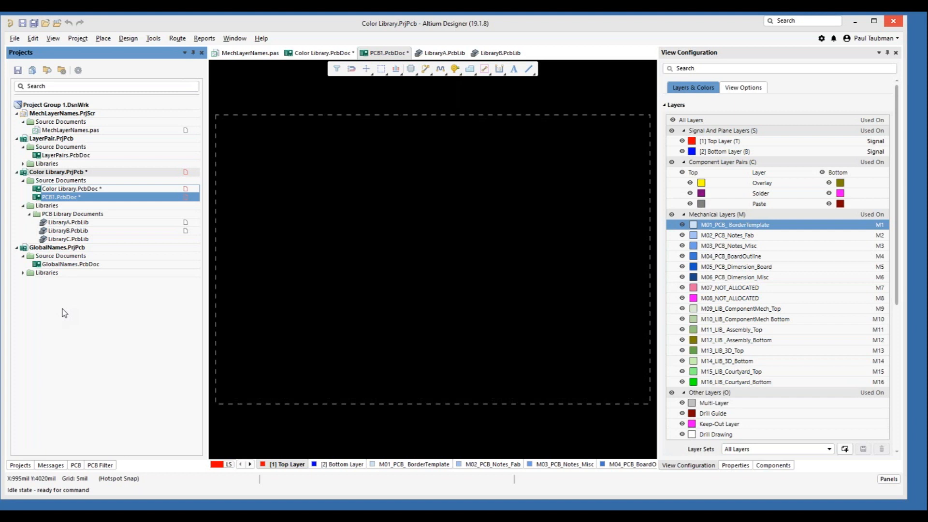
{"action": "left_click", "coordinate": [252, 54]}
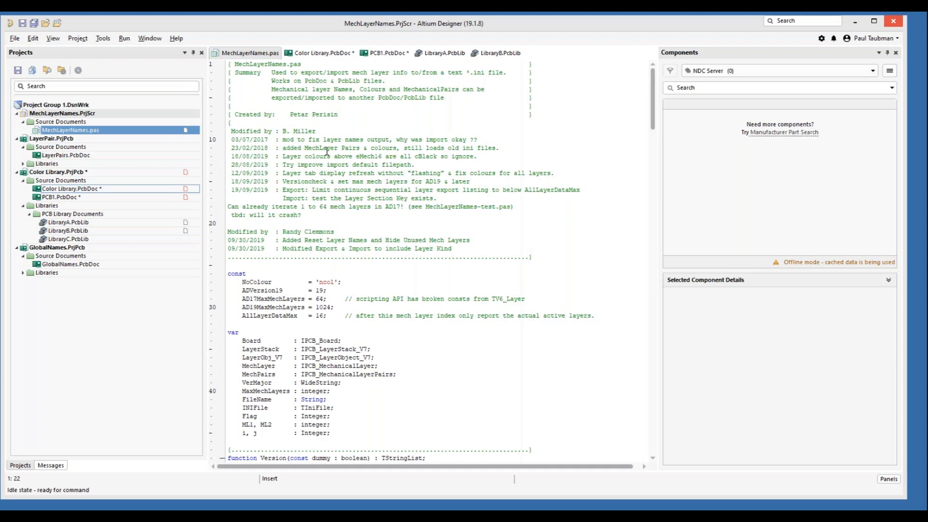
{"action": "left_click", "coordinate": [143, 312]}
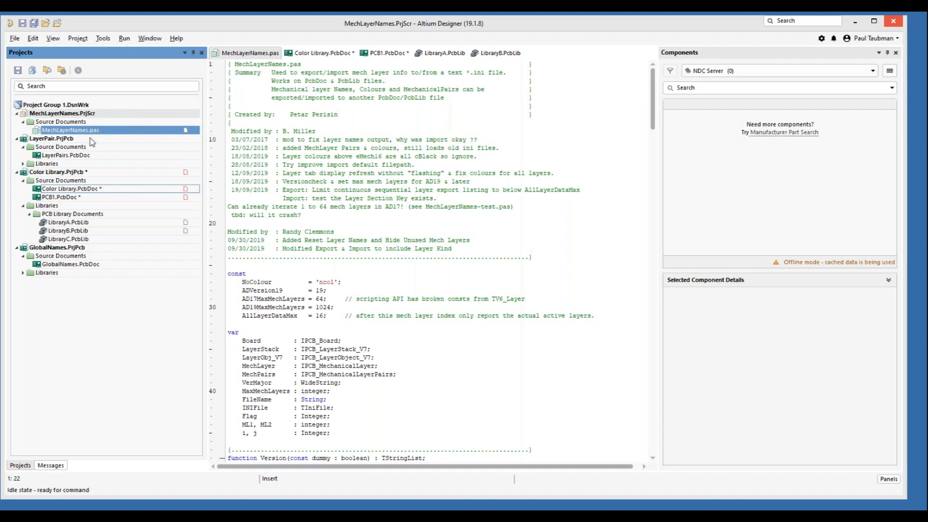
{"action": "double_click", "coordinate": [104, 132]}
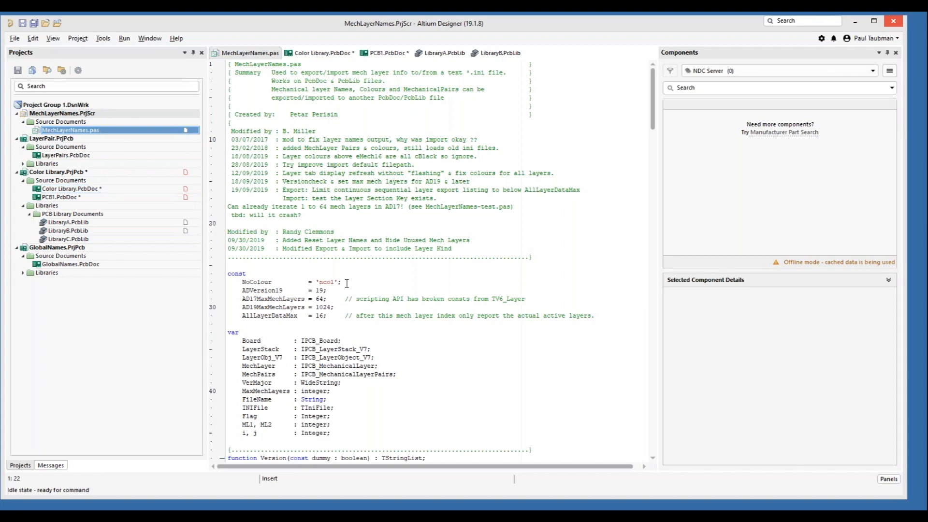
{"action": "left_click", "coordinate": [138, 357]}
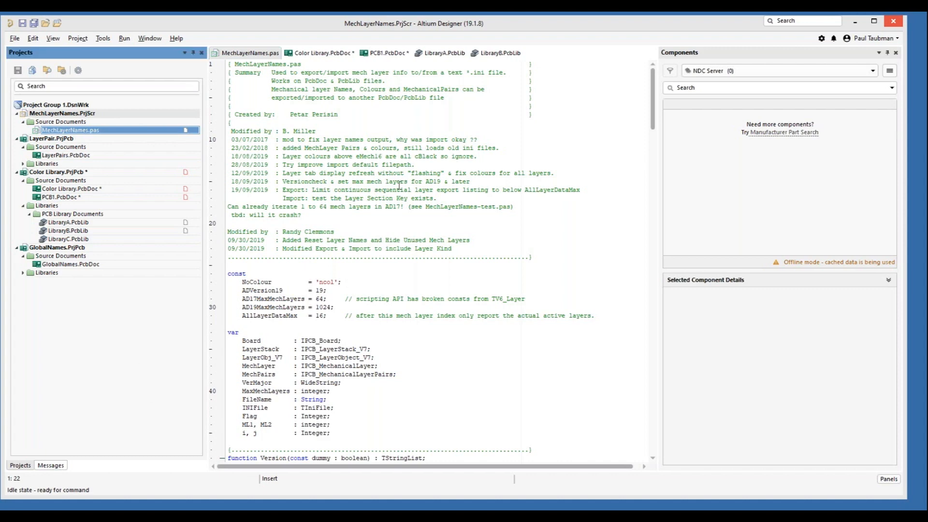
Run the ExportMechLayerInfo script on PCB1.PcbDoc and save the mechanical layer information to ScriptNDCLayers.ini
{"action": "left_click", "coordinate": [444, 53]}
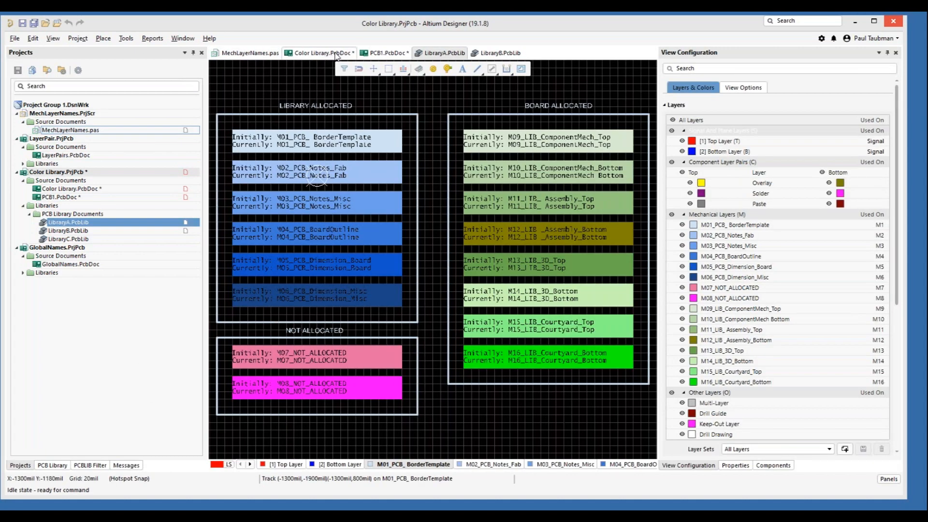
{"action": "left_click", "coordinate": [386, 55]}
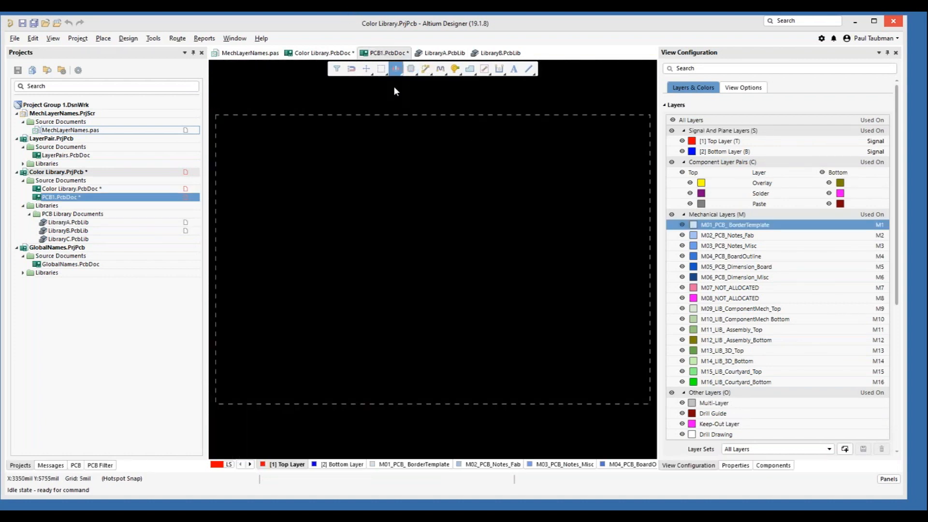
{"action": "left_click", "coordinate": [14, 38]}
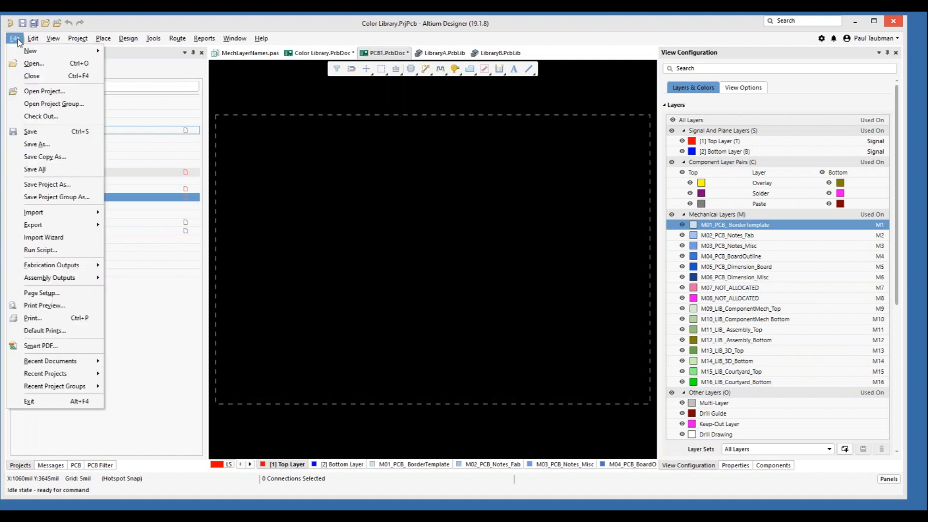
{"action": "left_click", "coordinate": [42, 250]}
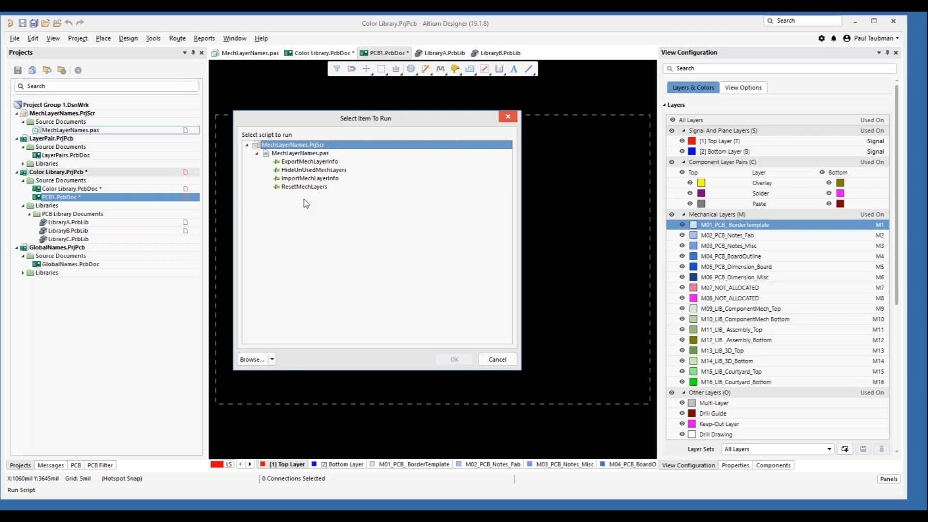
{"action": "left_click", "coordinate": [309, 163]}
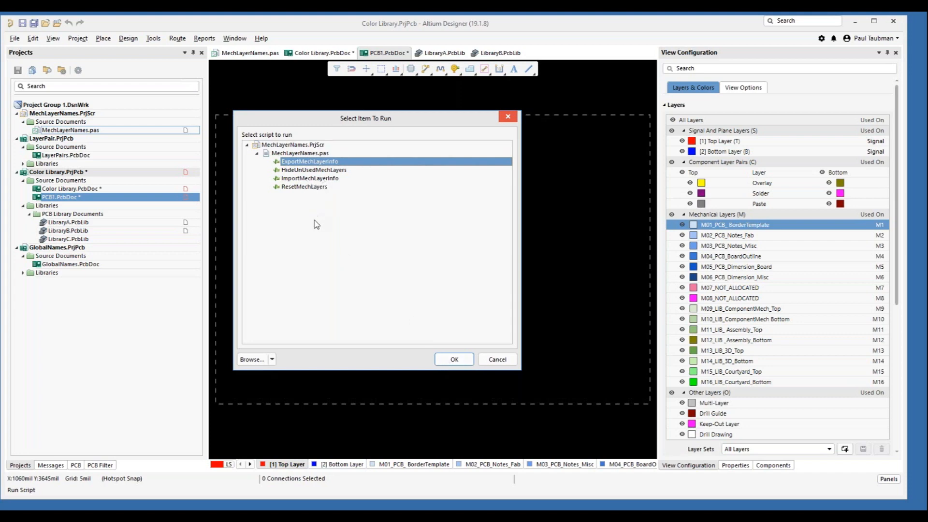
{"action": "left_click", "coordinate": [451, 361]}
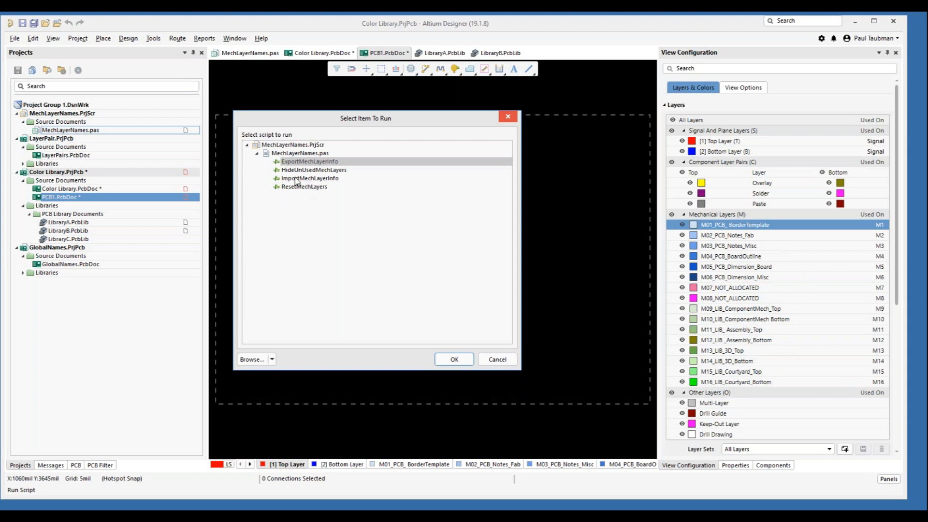
{"action": "left_click", "coordinate": [449, 360]}
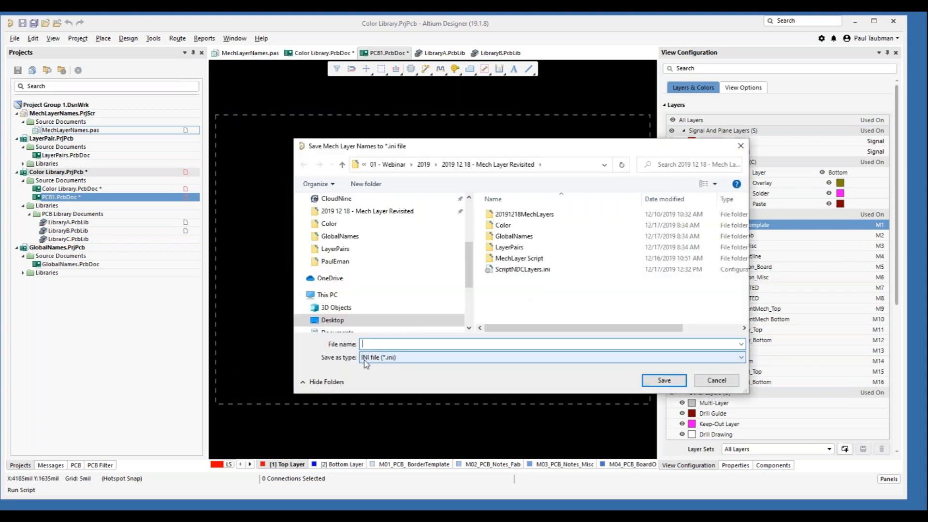
{"action": "left_click", "coordinate": [526, 269]}
{"action": "left_click", "coordinate": [664, 380]}
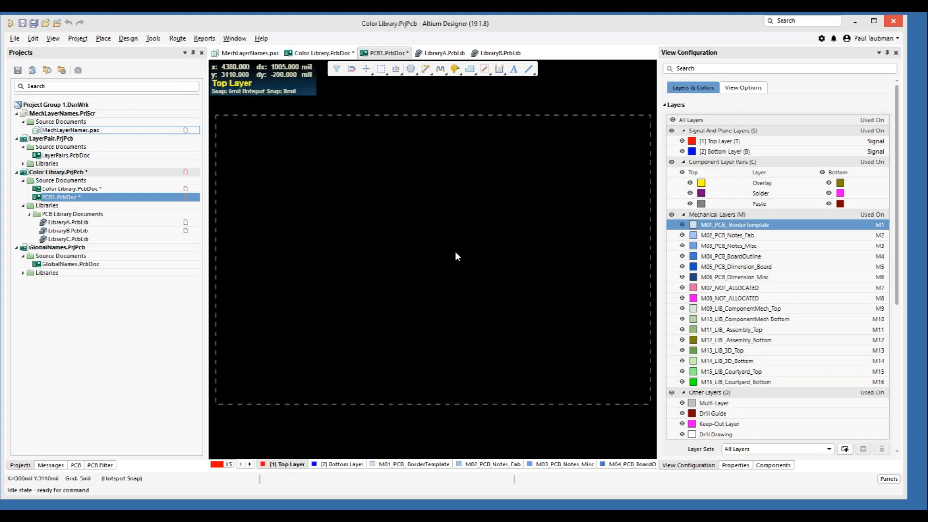
Run the ResetMechLayers script on PCB1.PcbDoc to reset its mechanical layers
{"action": "left_click", "coordinate": [14, 39]}
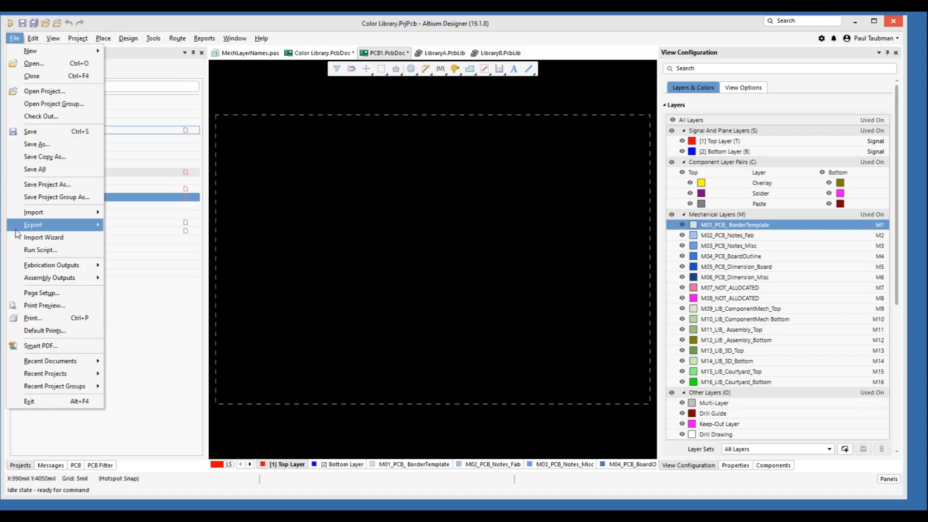
{"action": "left_click", "coordinate": [36, 251]}
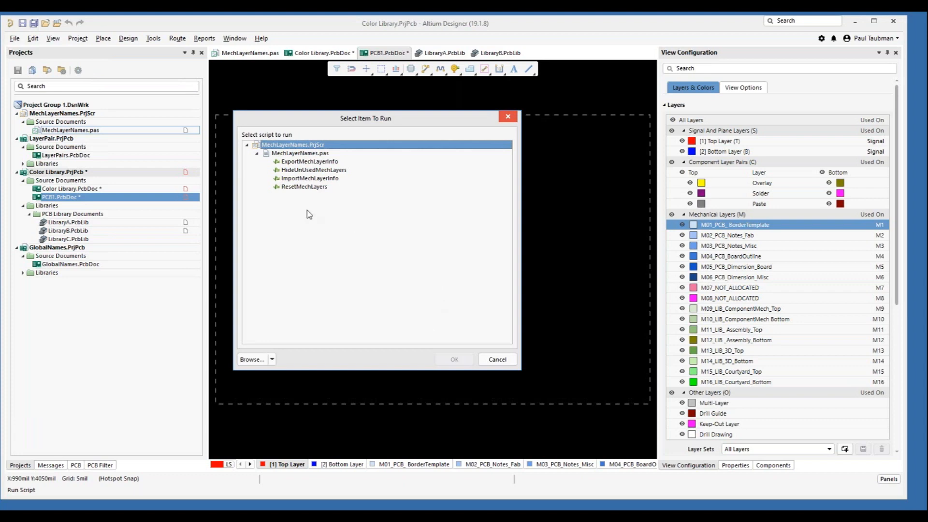
{"action": "left_click", "coordinate": [300, 187]}
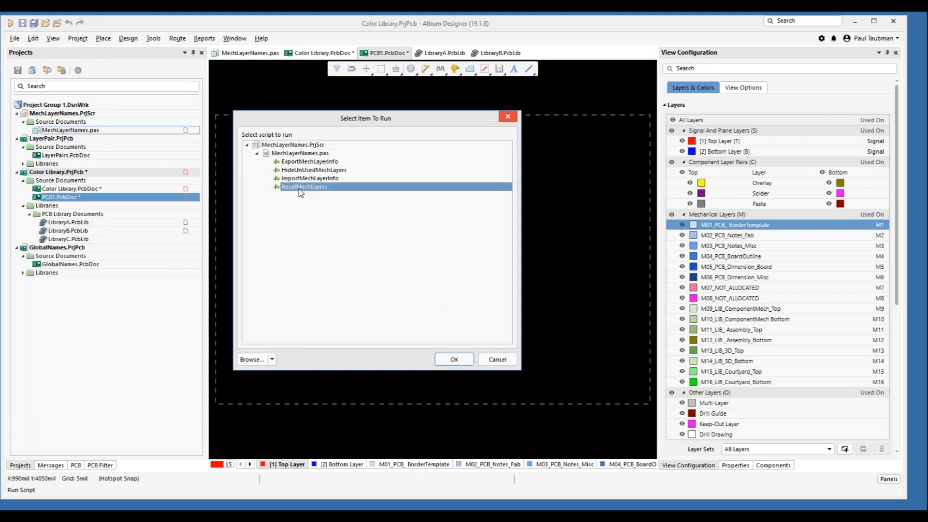
{"action": "left_click", "coordinate": [454, 361]}
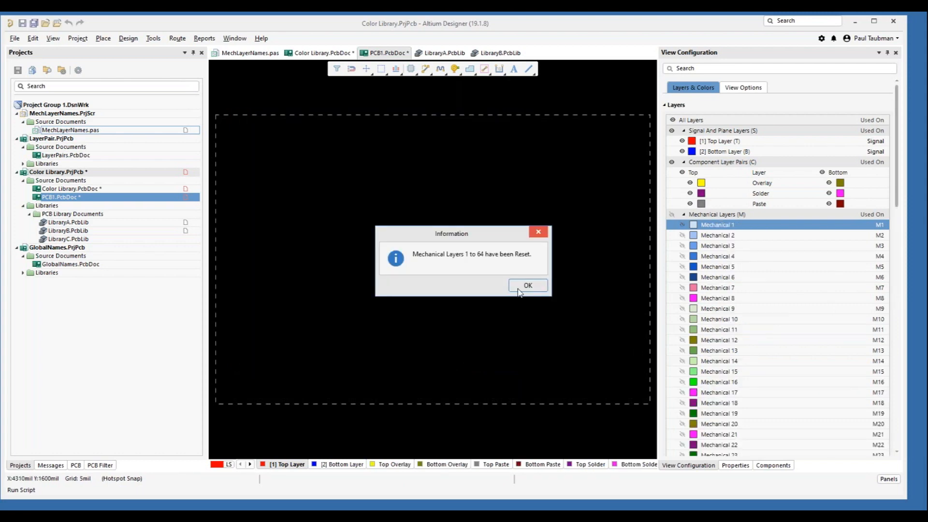
{"action": "left_click", "coordinate": [519, 289]}
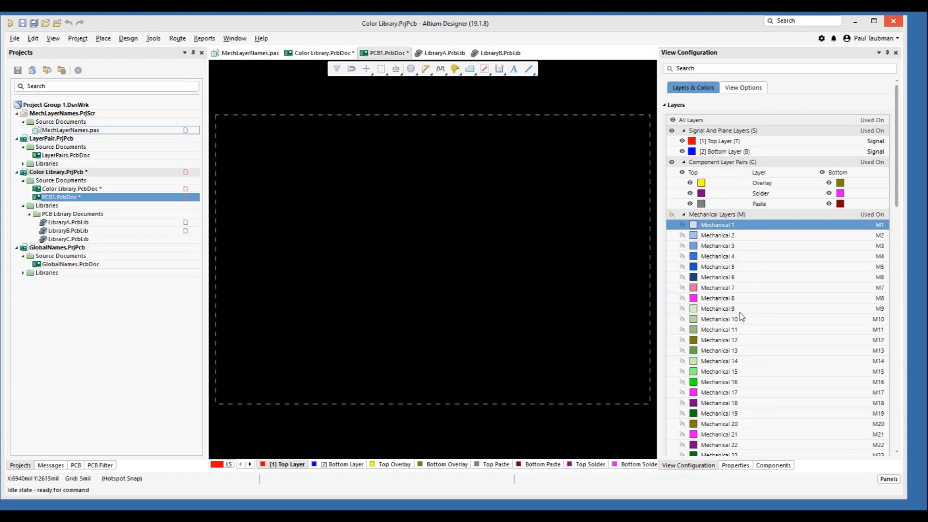
Look through the mechanical layer list of PCB1.PcbDoc and make the Mechanical 1 layer visible
{"action": "right_click", "coordinate": [729, 289]}
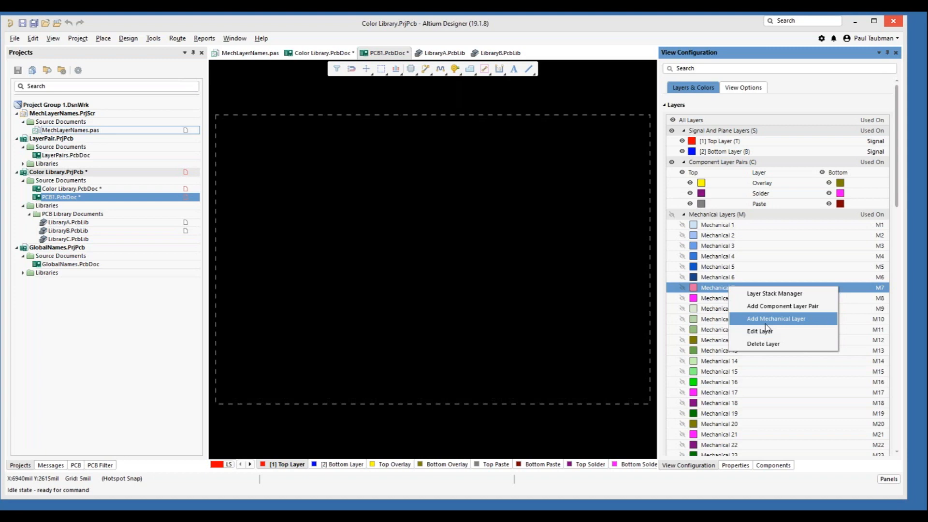
{"action": "left_click", "coordinate": [503, 244]}
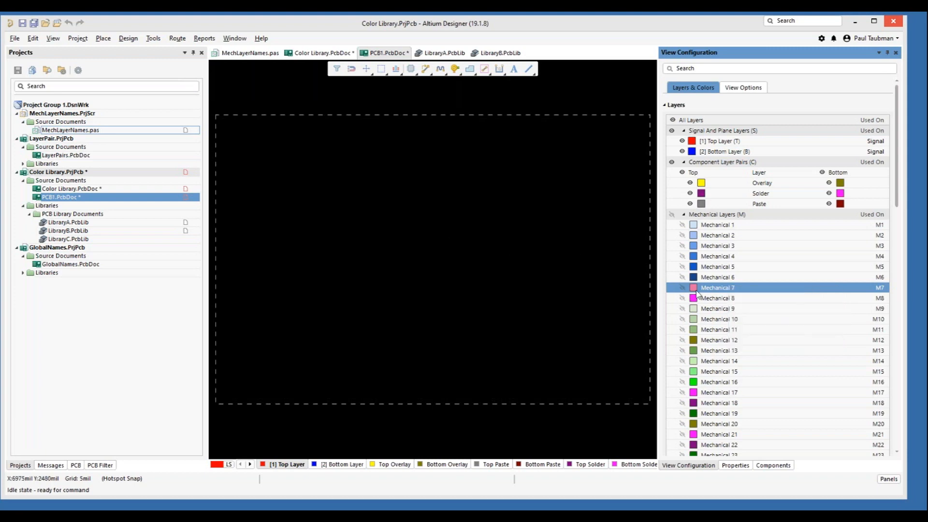
{"action": "scroll", "coordinate": [696, 293], "scroll_direction": "down", "scroll_amount": 5}
{"action": "scroll", "coordinate": [696, 293], "scroll_direction": "down", "scroll_amount": 10}
{"action": "scroll", "coordinate": [693, 297], "scroll_direction": "up", "scroll_amount": 9}
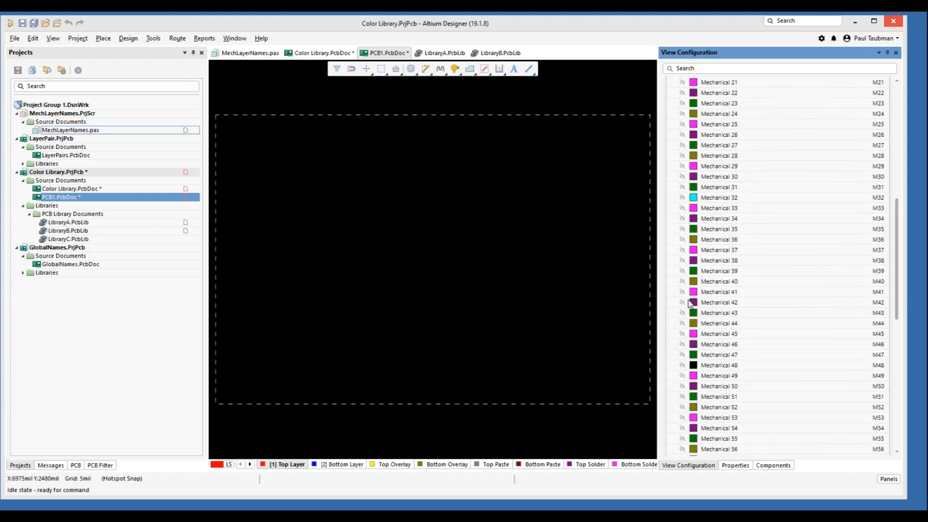
{"action": "scroll", "coordinate": [690, 303], "scroll_direction": "up", "scroll_amount": 6}
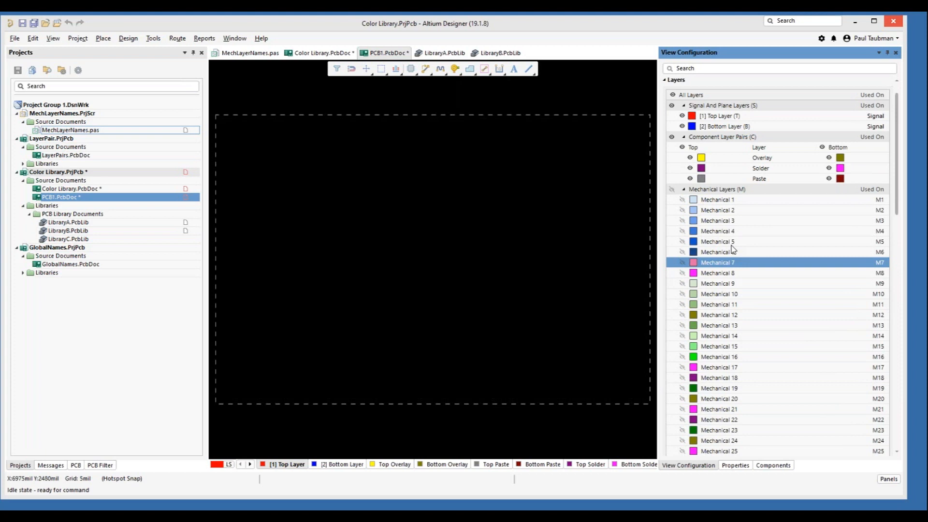
{"action": "left_click", "coordinate": [716, 202]}
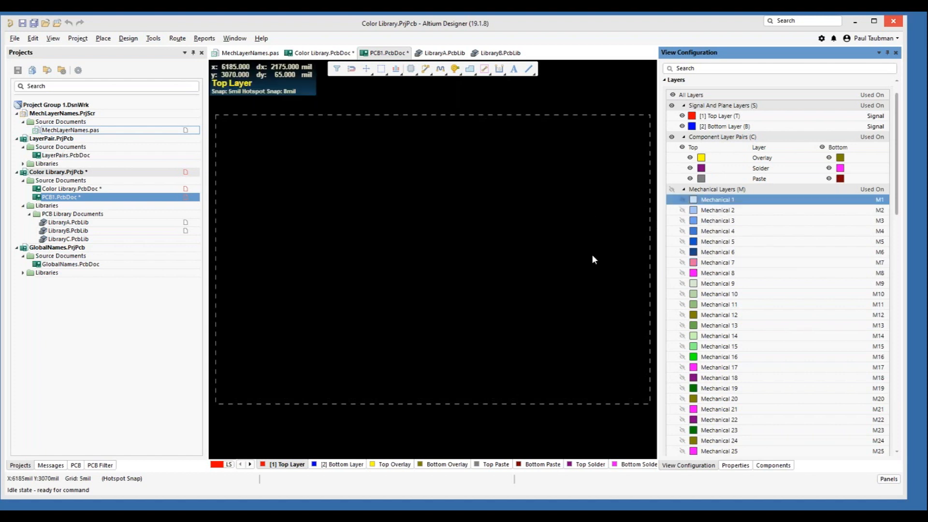
{"action": "left_click", "coordinate": [682, 200]}
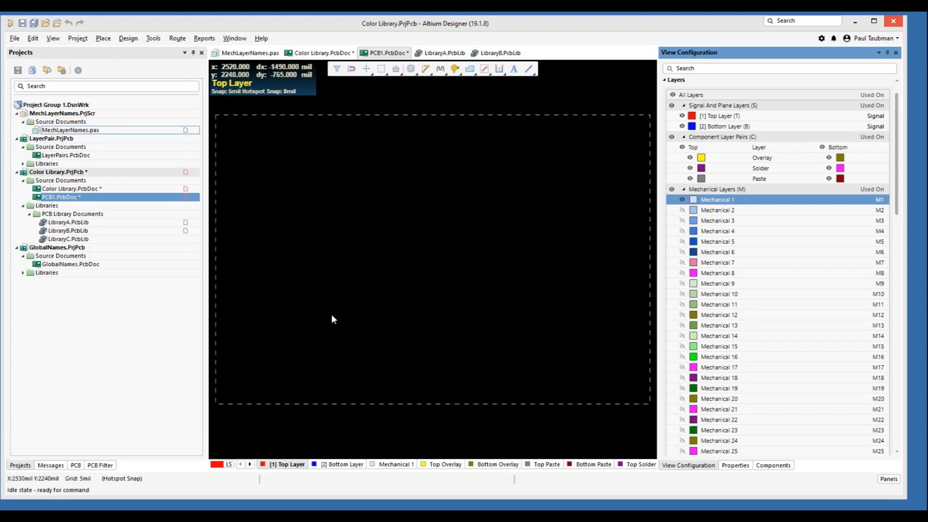
Switch to Color Library.PcbDoc and run the ResetMechLayers script on it
{"action": "double_click", "coordinate": [62, 189]}
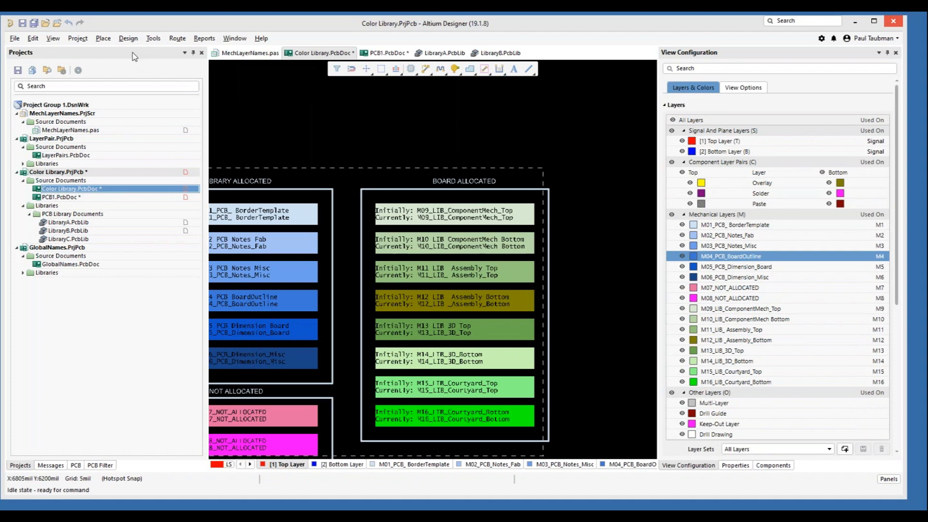
{"action": "left_click", "coordinate": [14, 40]}
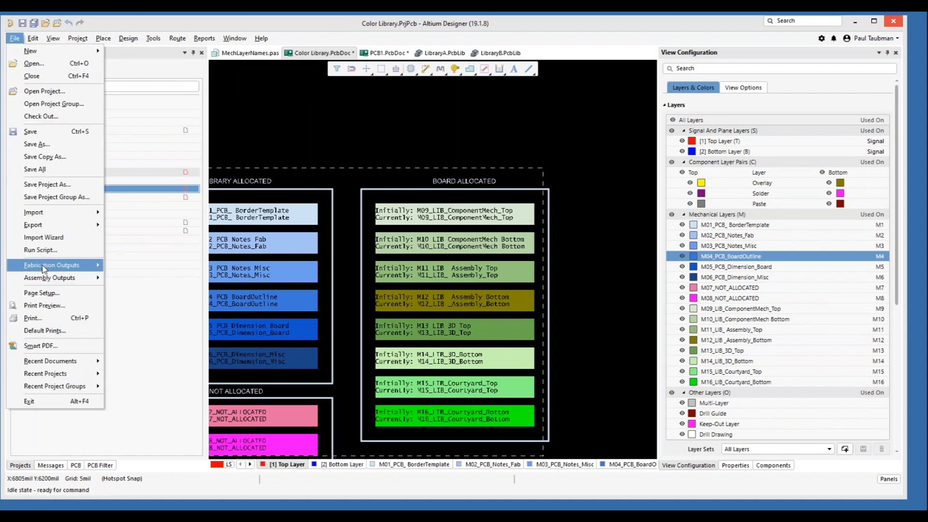
{"action": "left_click", "coordinate": [50, 250]}
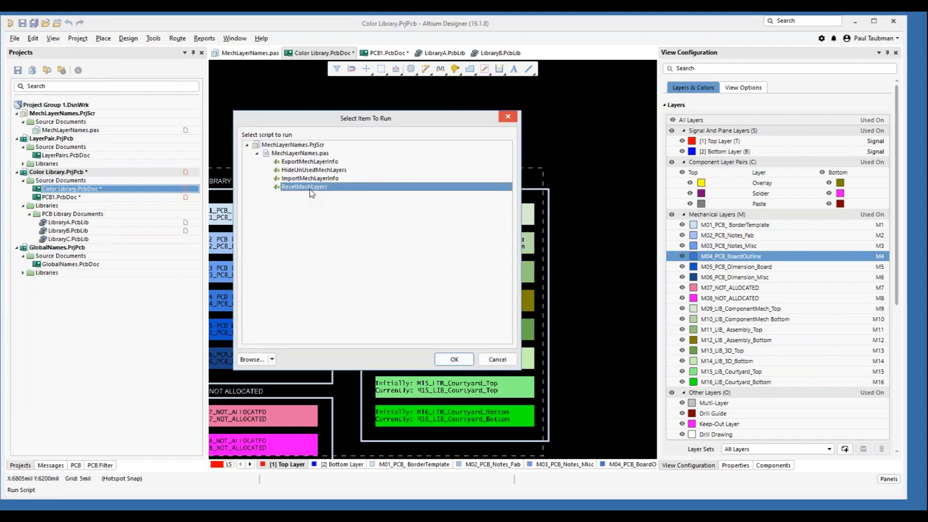
{"action": "left_click", "coordinate": [453, 359]}
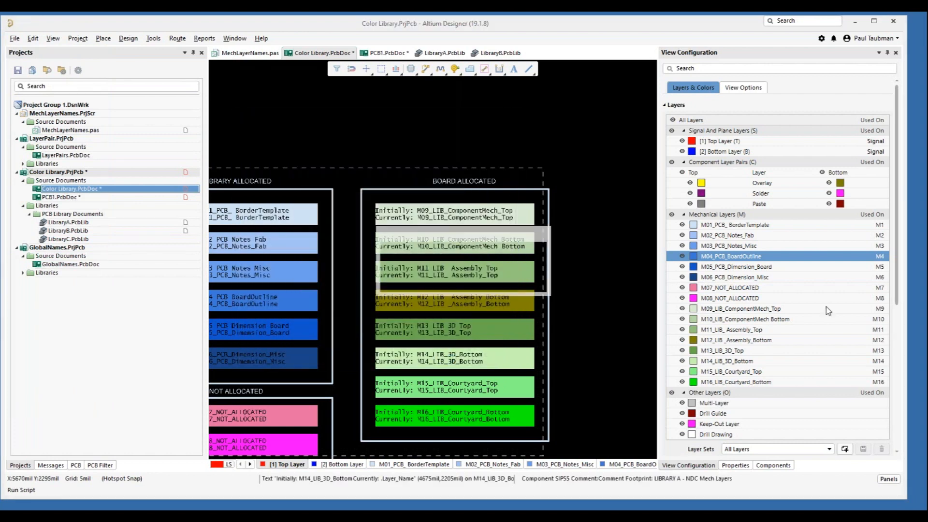
{"action": "left_click", "coordinate": [526, 286]}
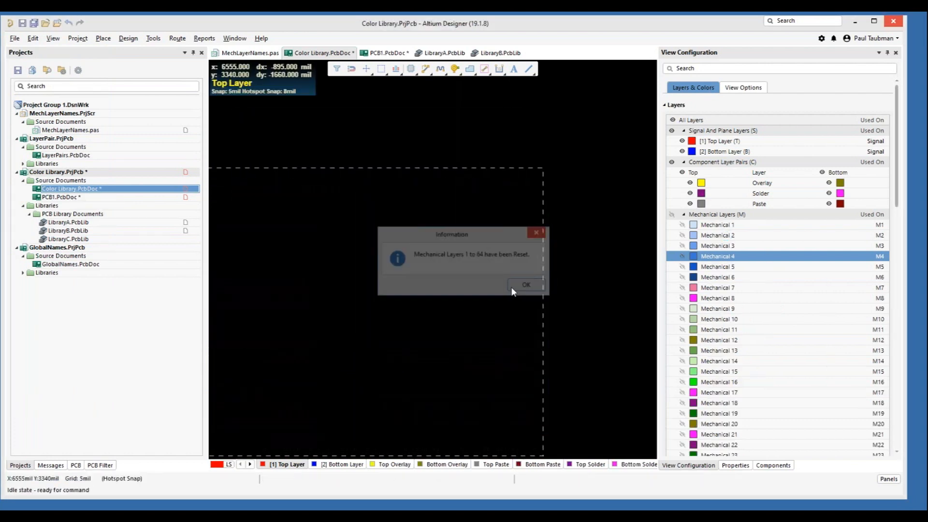
Make the layers Mechanical 1 through Mechanical 5 visible in Color Library.PcbDoc
{"action": "left_click", "coordinate": [682, 235]}
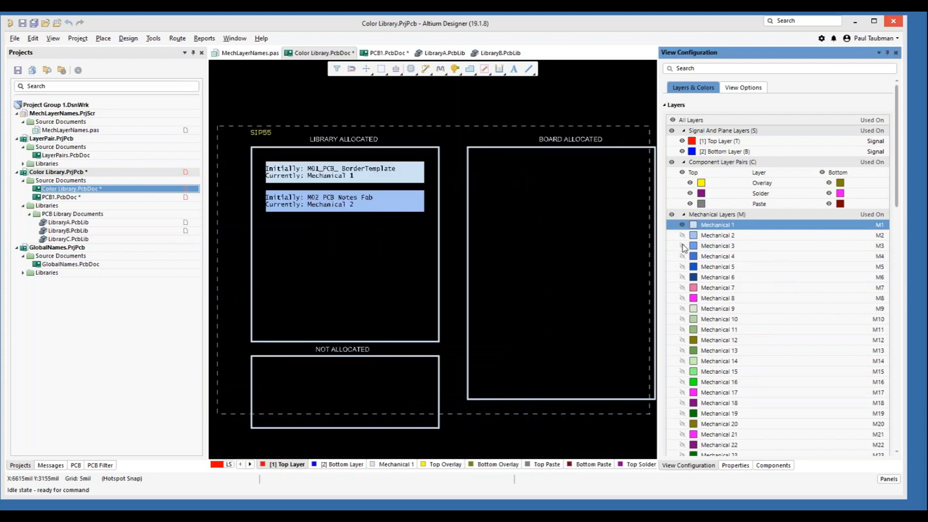
{"action": "left_click", "coordinate": [681, 246]}
{"action": "left_click", "coordinate": [681, 256]}
{"action": "left_click", "coordinate": [682, 267]}
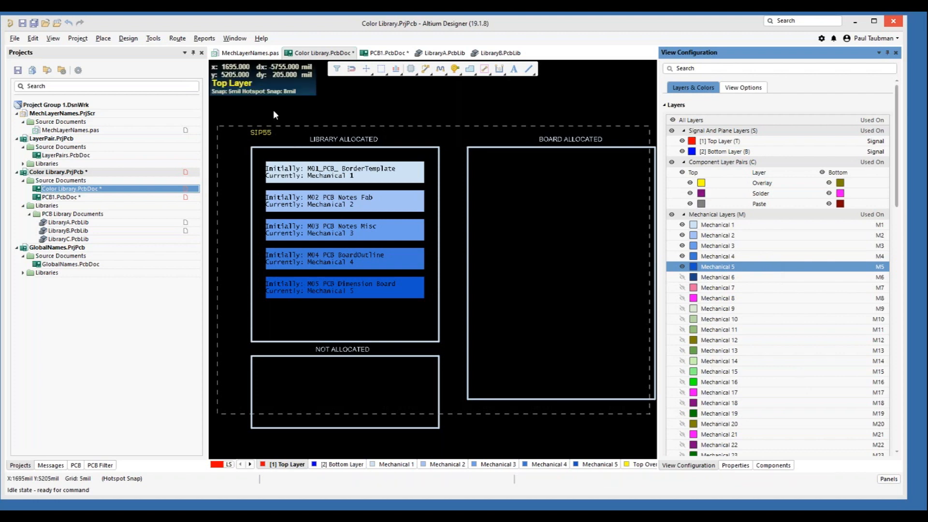
Run the ImportMechLayerInfo script on Color Library.PcbDoc to load the saved mechanical layer names and colors from file
{"action": "left_click", "coordinate": [14, 38]}
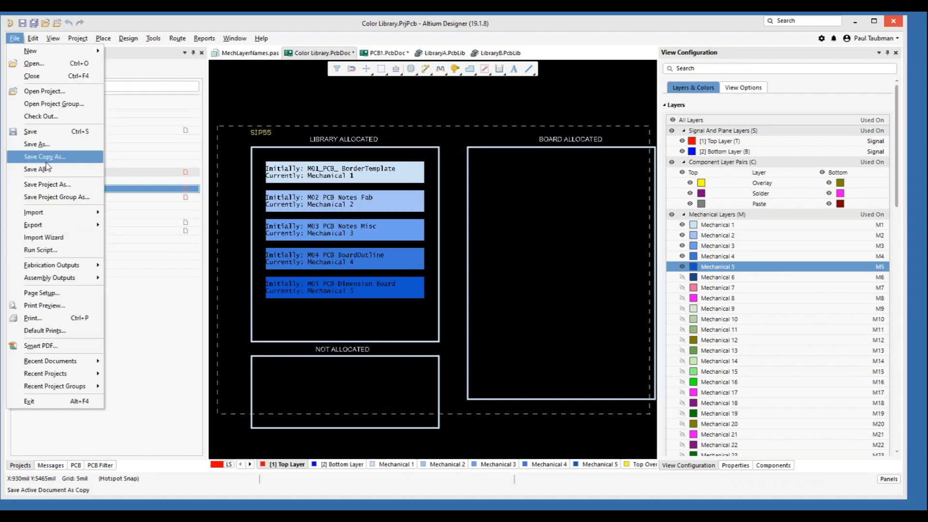
{"action": "left_click", "coordinate": [36, 250]}
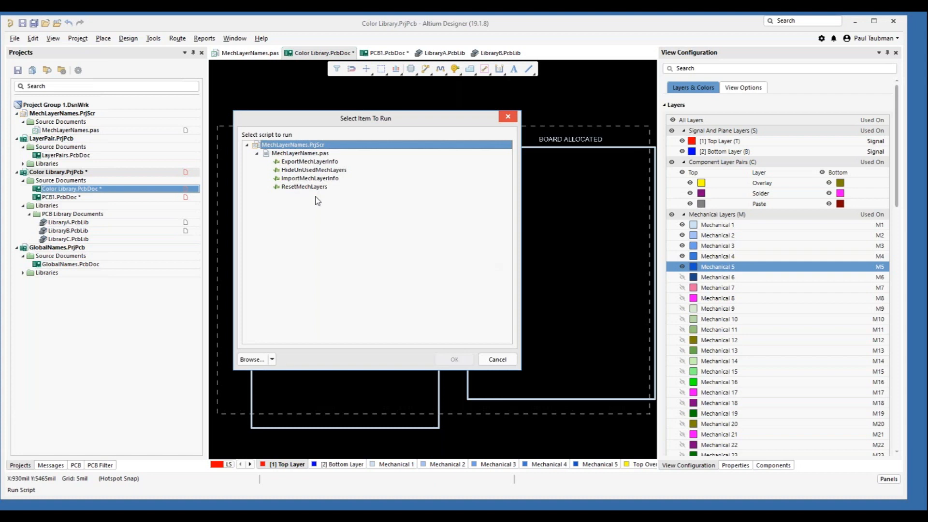
{"action": "left_click", "coordinate": [310, 178]}
{"action": "left_click", "coordinate": [449, 359]}
{"action": "left_click", "coordinate": [425, 269]}
{"action": "left_click", "coordinate": [664, 380]}
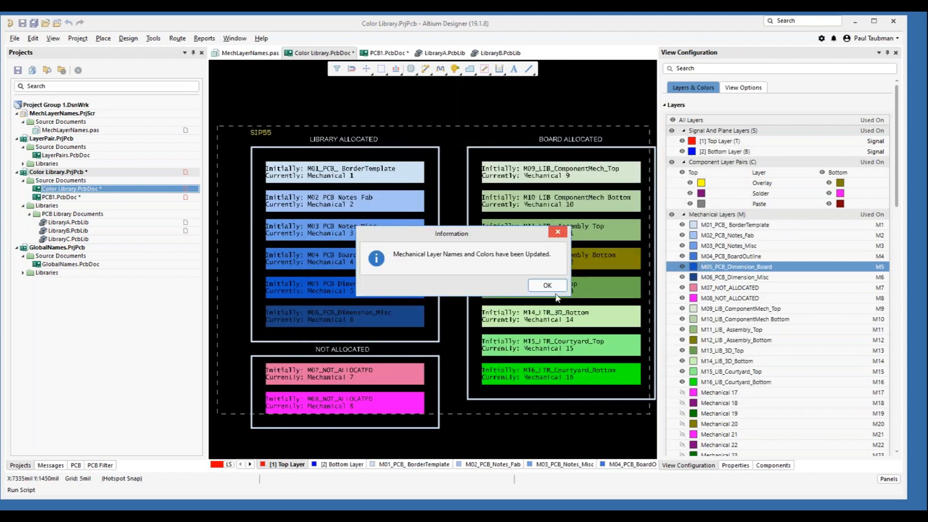
{"action": "left_click", "coordinate": [547, 286]}
Run the HideUnUsedMechLayers script on Color Library.PcbDoc to hide its unused mechanical layers
{"action": "scroll", "coordinate": [719, 397], "scroll_direction": "down", "scroll_amount": 5}
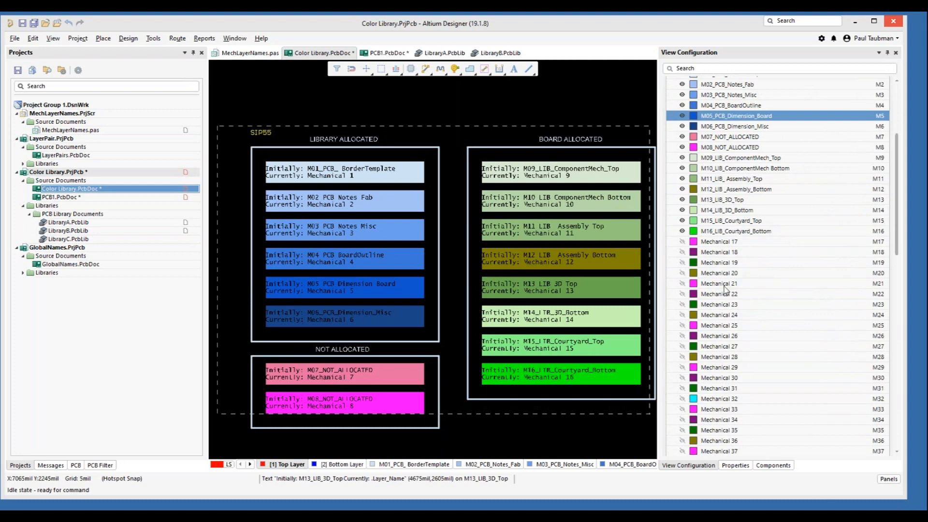
{"action": "left_click", "coordinate": [14, 38]}
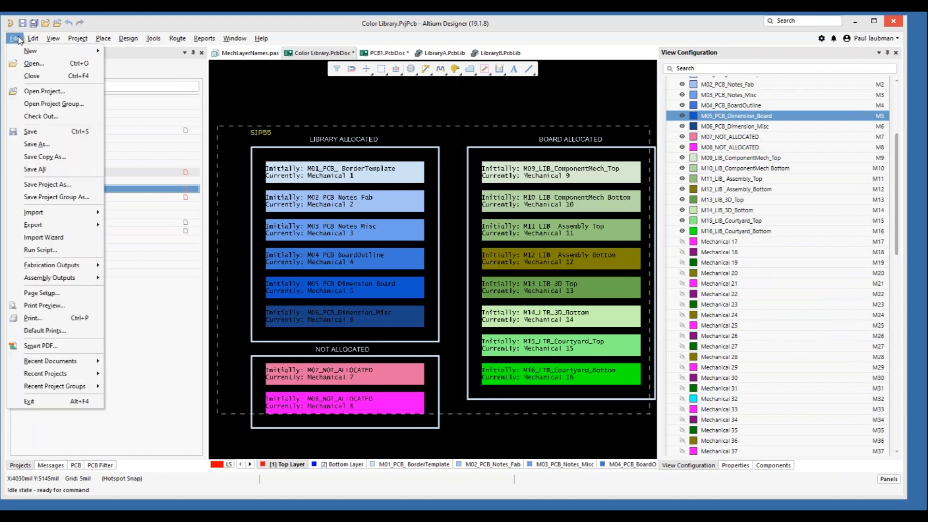
{"action": "left_click", "coordinate": [40, 250]}
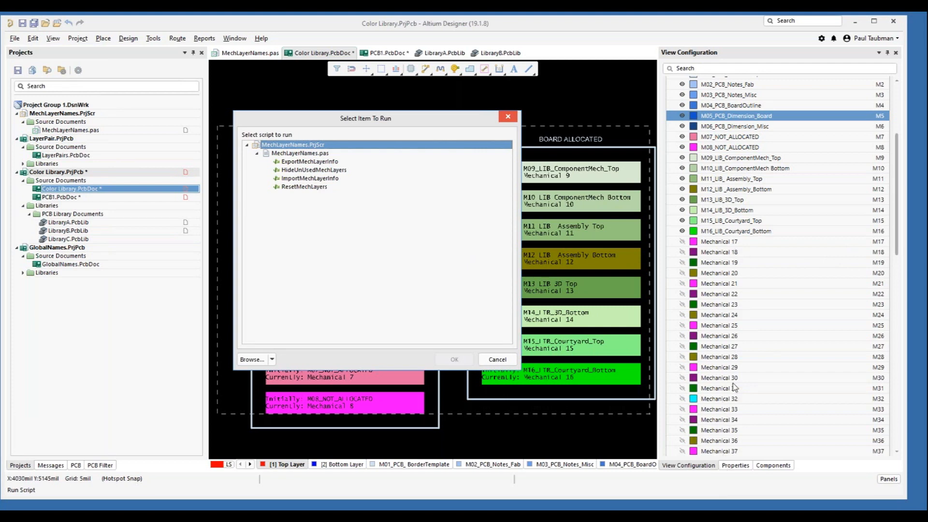
{"action": "left_click", "coordinate": [287, 170]}
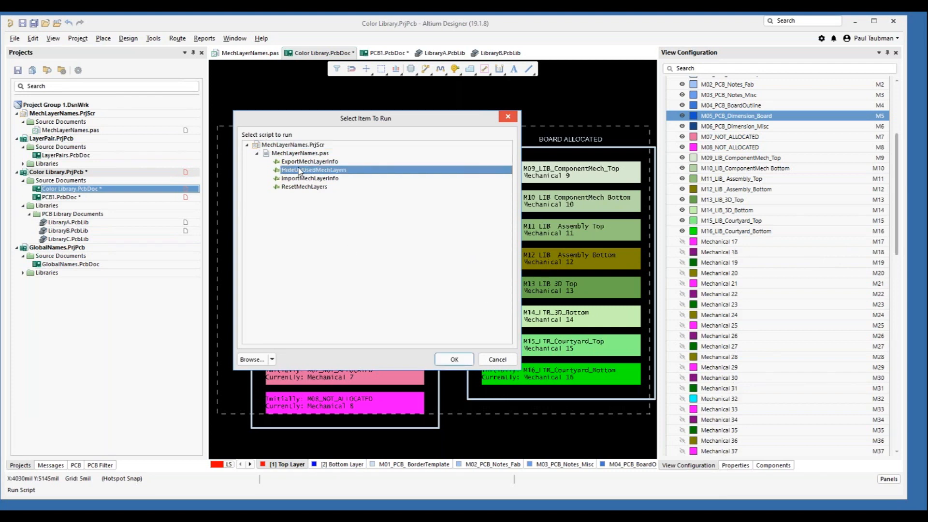
{"action": "left_click", "coordinate": [454, 359]}
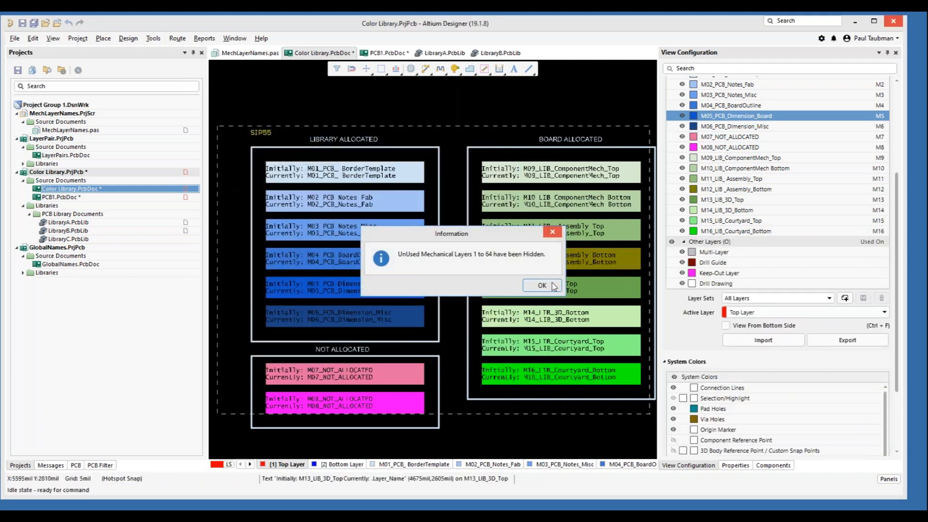
{"action": "left_click", "coordinate": [539, 284]}
{"action": "scroll", "coordinate": [749, 229], "scroll_direction": "up", "scroll_amount": 4}
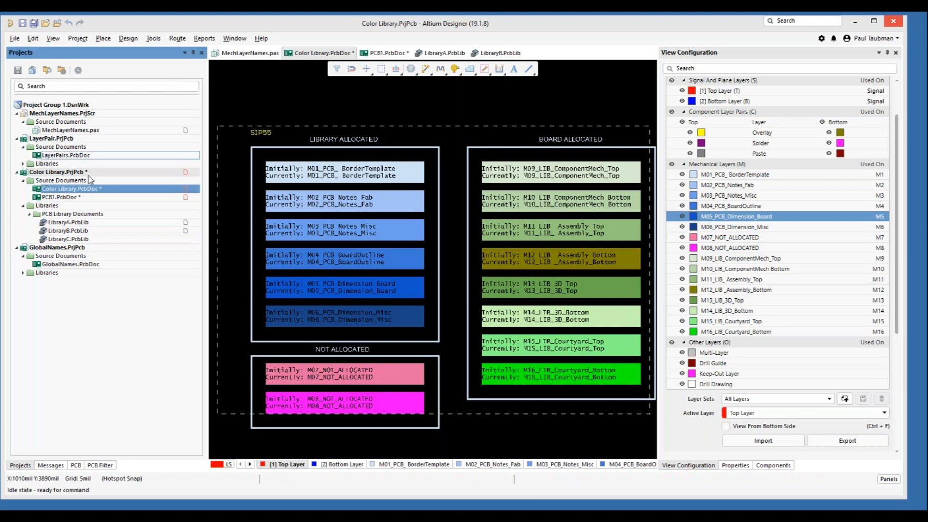
Close Color Library.PcbDoc, LibraryA.PcbLib, PCB1.PcbDoc and LibraryB.PcbLib, discarding the changes to both boards
{"action": "right_click", "coordinate": [328, 52]}
{"action": "left_click", "coordinate": [351, 58]}
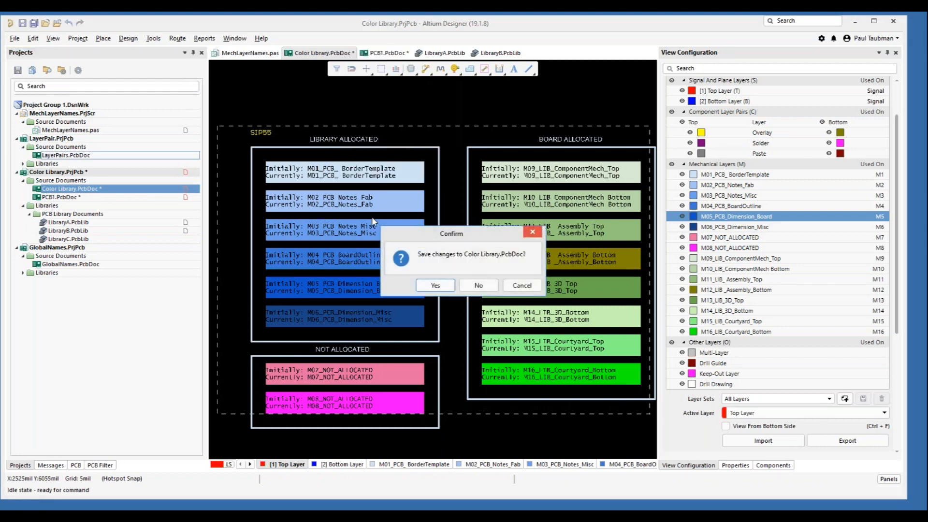
{"action": "left_click", "coordinate": [476, 285]}
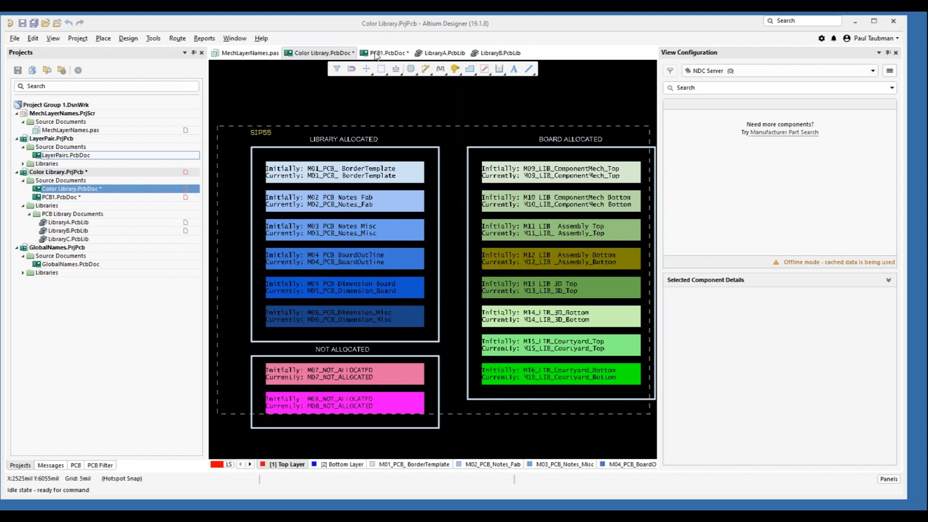
{"action": "right_click", "coordinate": [378, 54]}
{"action": "left_click", "coordinate": [425, 57]}
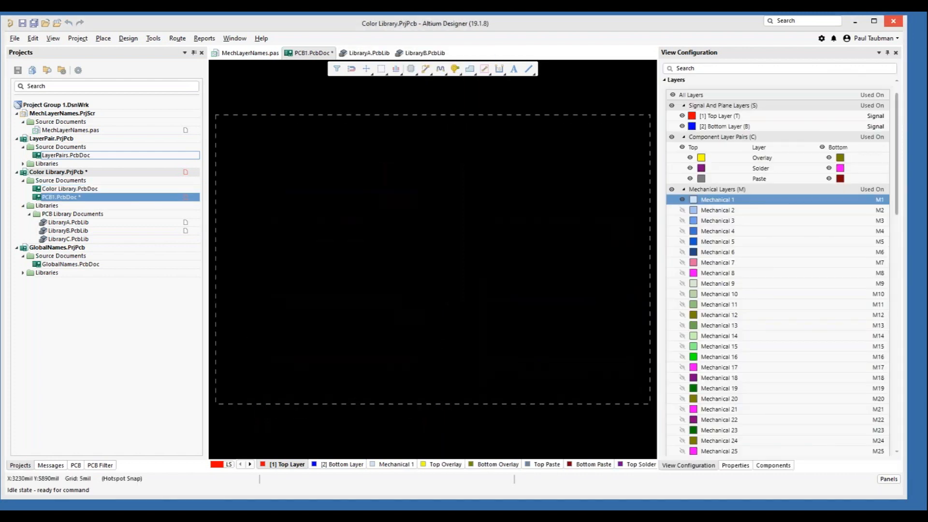
{"action": "right_click", "coordinate": [317, 56]}
{"action": "left_click", "coordinate": [336, 59]}
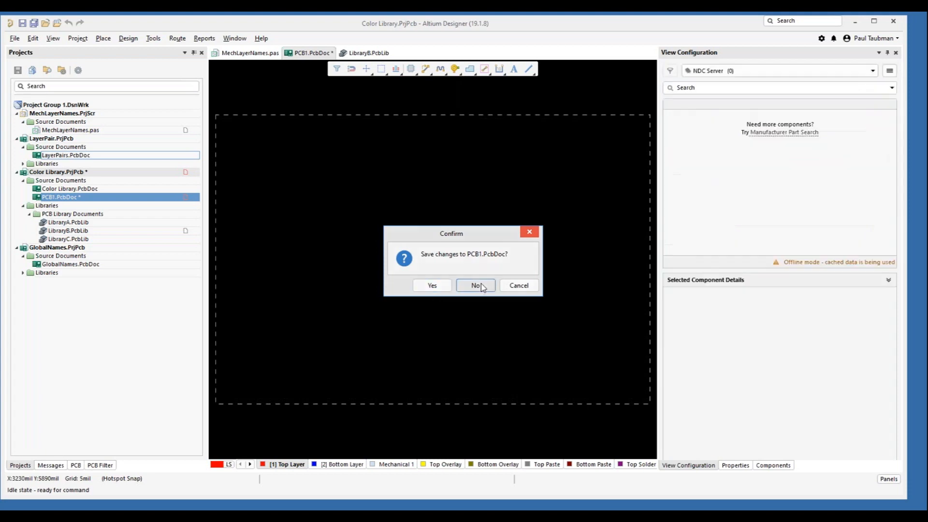
{"action": "left_click", "coordinate": [477, 285]}
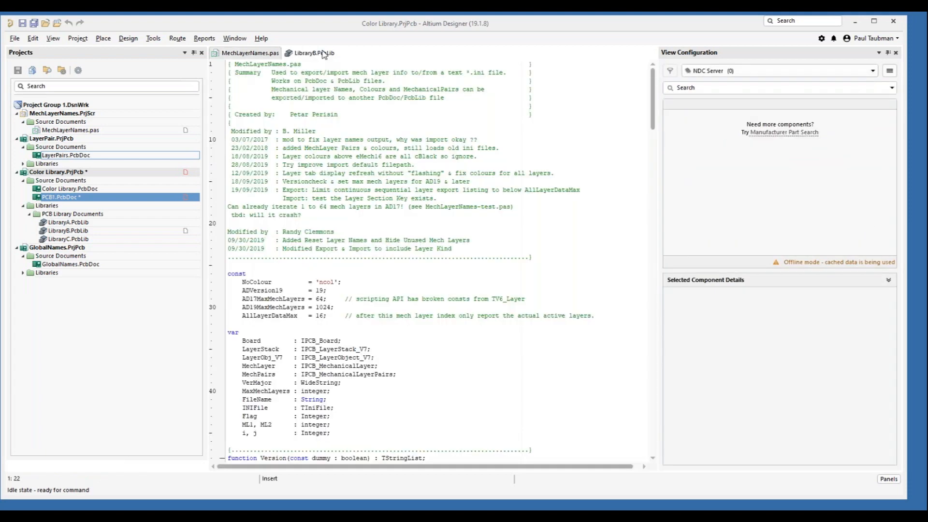
{"action": "right_click", "coordinate": [322, 55]}
{"action": "left_click", "coordinate": [348, 60]}
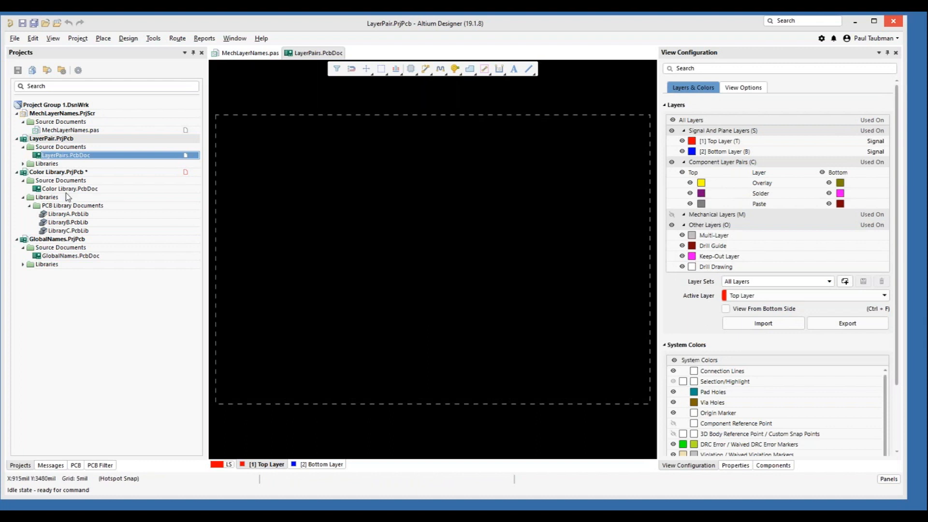
Open LibraryA.PcbLib of the LayerPair project and bring up the editing options for its mechanical layers and layer pairs
{"action": "left_click", "coordinate": [22, 163]}
{"action": "left_click", "coordinate": [29, 172]}
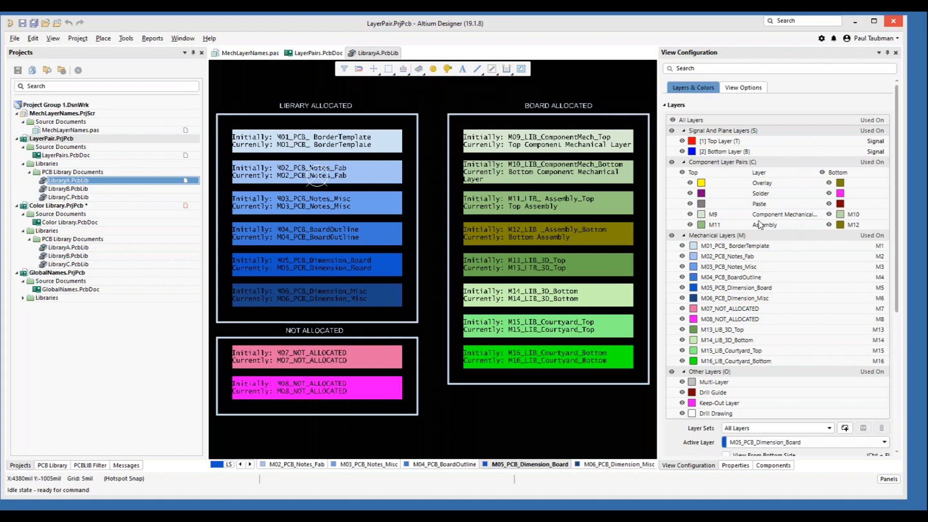
{"action": "right_click", "coordinate": [744, 257]}
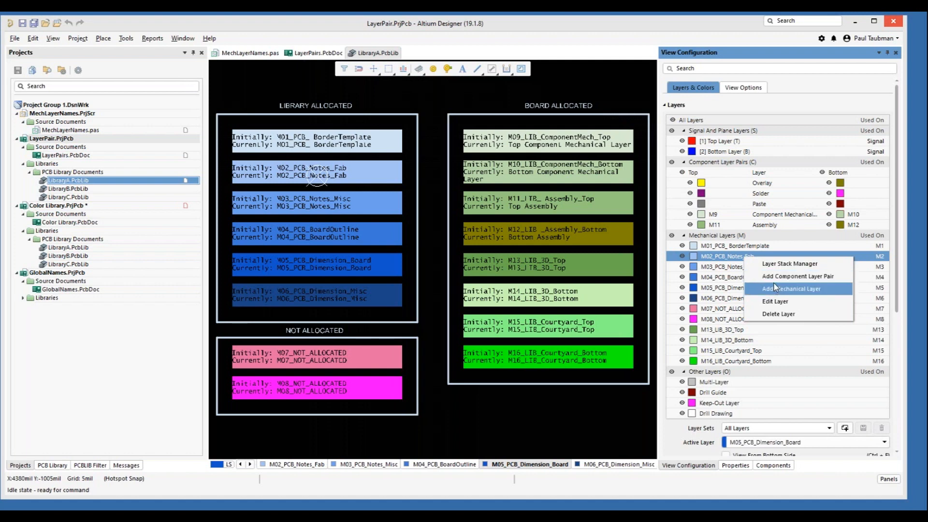
{"action": "left_click", "coordinate": [764, 214]}
{"action": "right_click", "coordinate": [764, 214]}
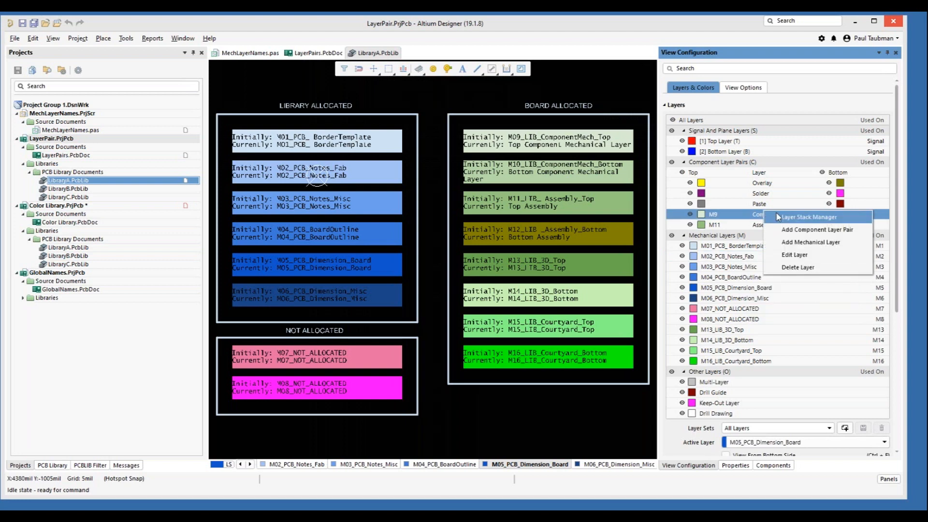
Add a component layer pair named 3d Body to LibraryA.PcbLib, with top layer number 13 and bottom layer number 14
{"action": "right_click", "coordinate": [722, 276]}
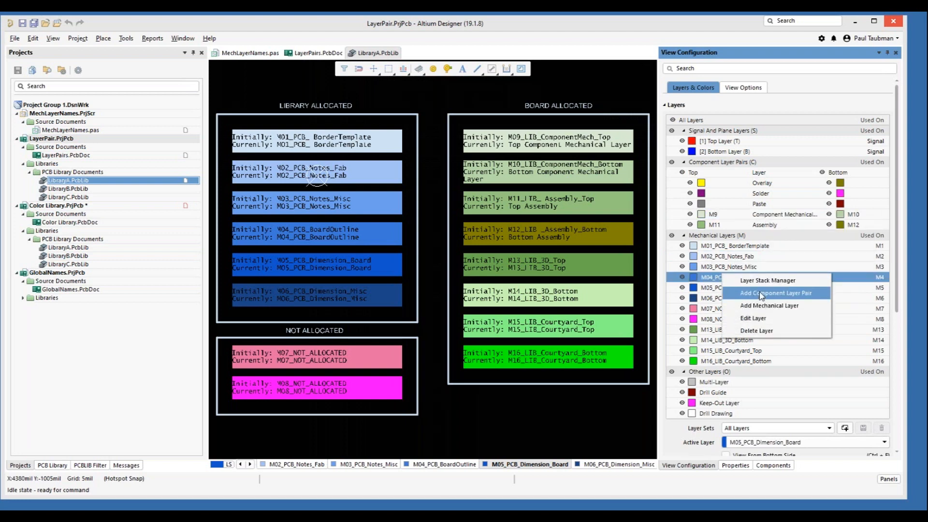
{"action": "left_click", "coordinate": [762, 294]}
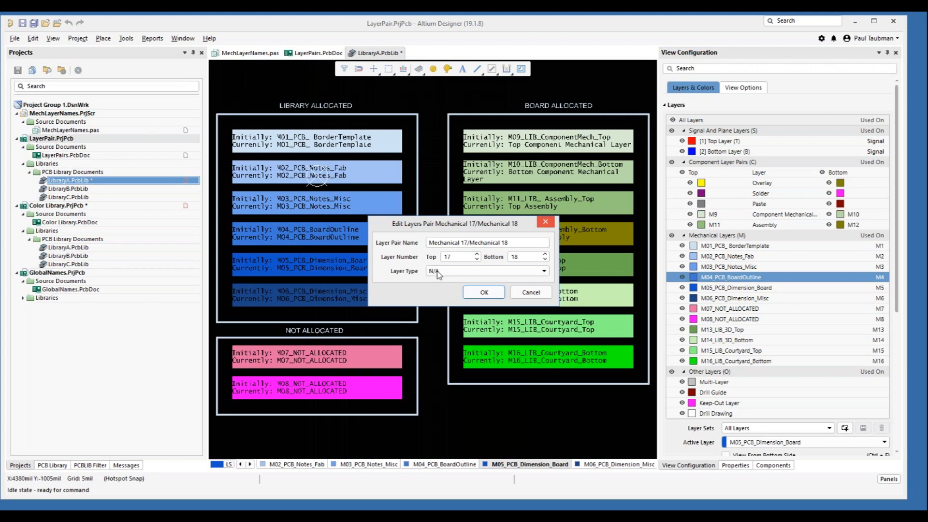
{"action": "left_click", "coordinate": [523, 244]}
{"action": "type", "text": "3d Body"}
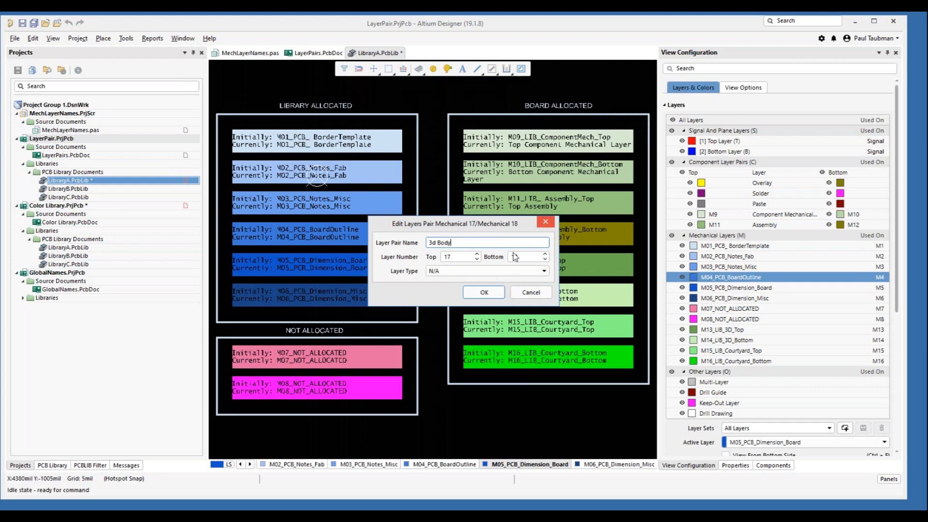
{"action": "left_click", "coordinate": [458, 257]}
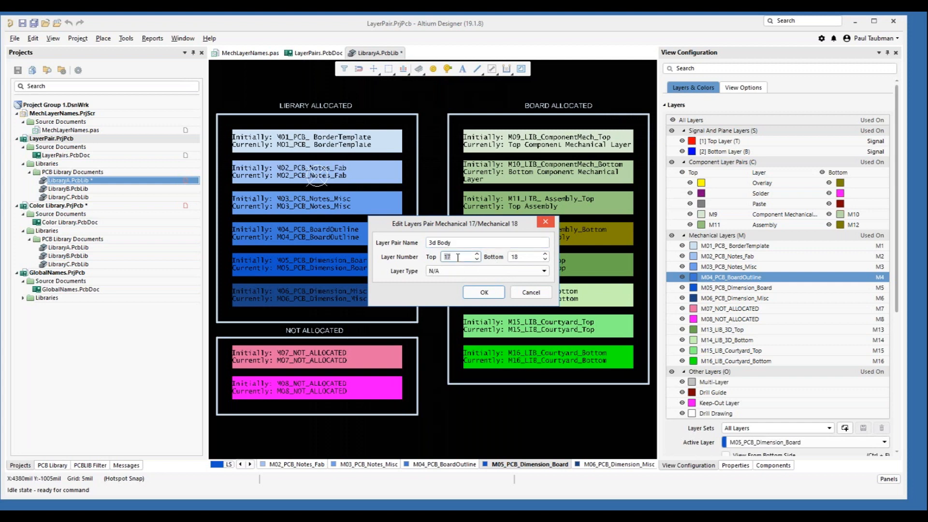
{"action": "type", "text": "13"}
{"action": "left_click", "coordinate": [529, 257]}
{"action": "type", "text": "14"}
{"action": "left_click", "coordinate": [481, 295]}
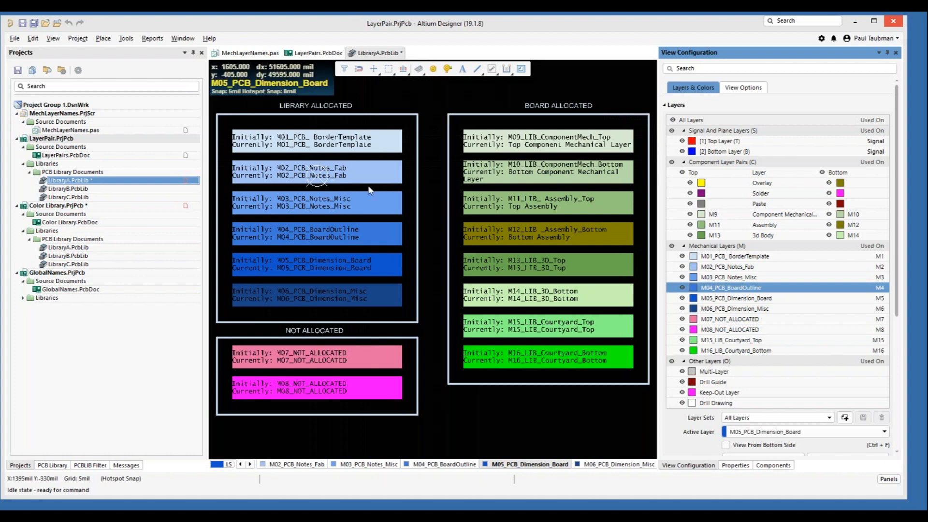
Save LibraryA.PcbLib and return to the LayerPairs.PcbDoc board
{"action": "double_click", "coordinate": [57, 157]}
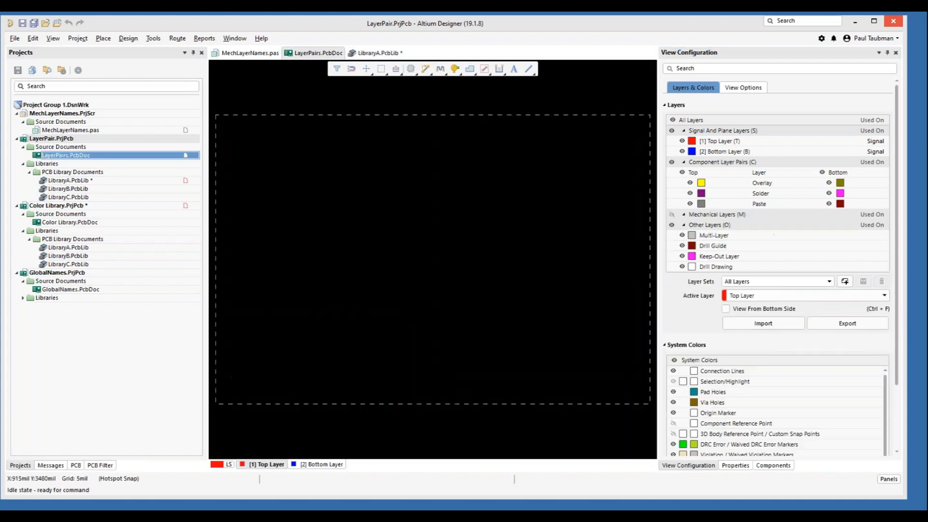
{"action": "right_click", "coordinate": [56, 180]}
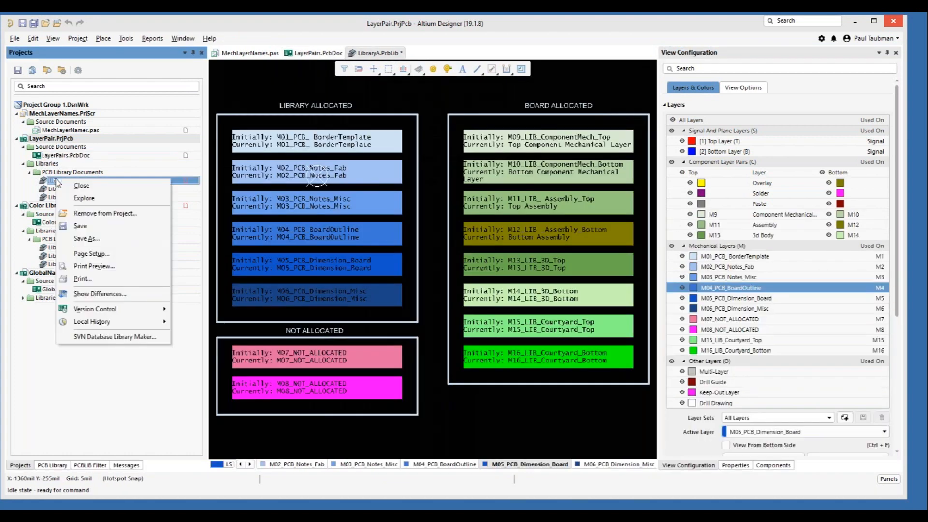
{"action": "left_click", "coordinate": [72, 226]}
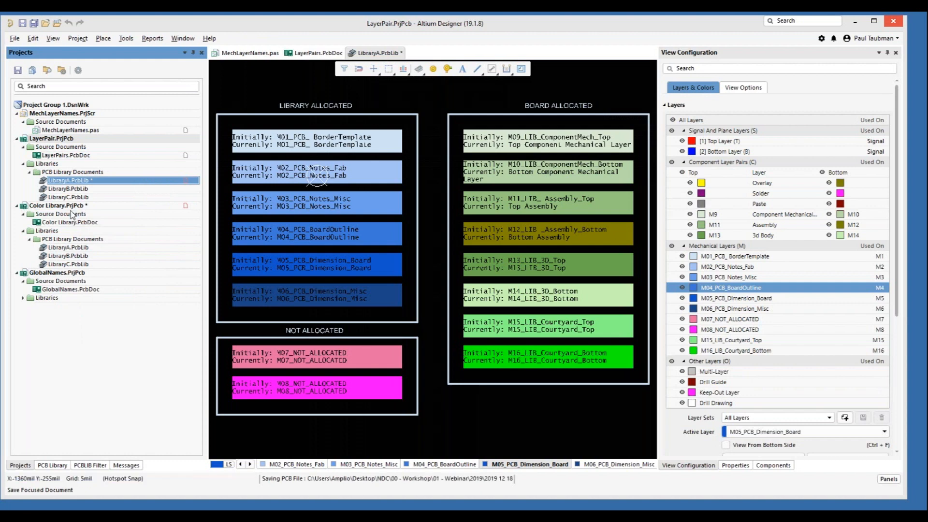
{"action": "left_click", "coordinate": [72, 155]}
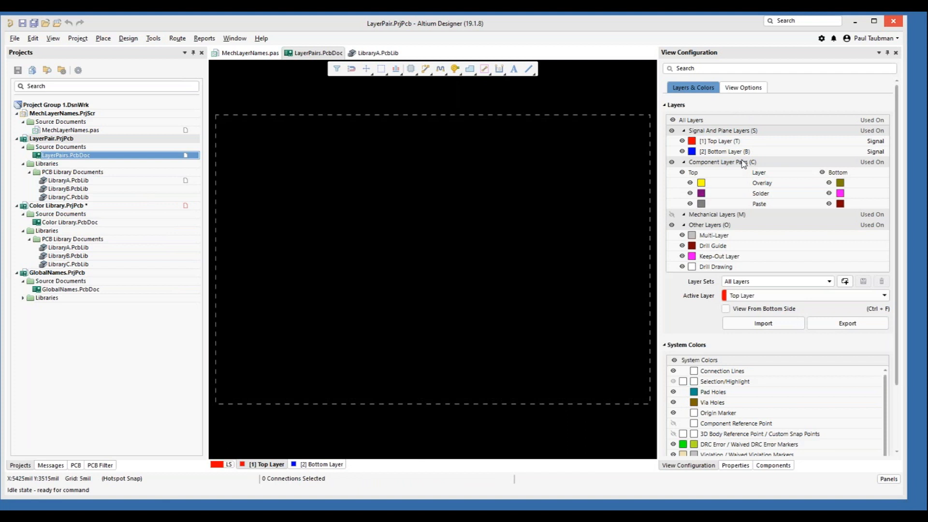
Place the LIBRARY A - NDC Mech Pairs component from LibraryA.PcbLib onto the LayerPairs.PcbDoc board
{"action": "left_click", "coordinate": [774, 465]}
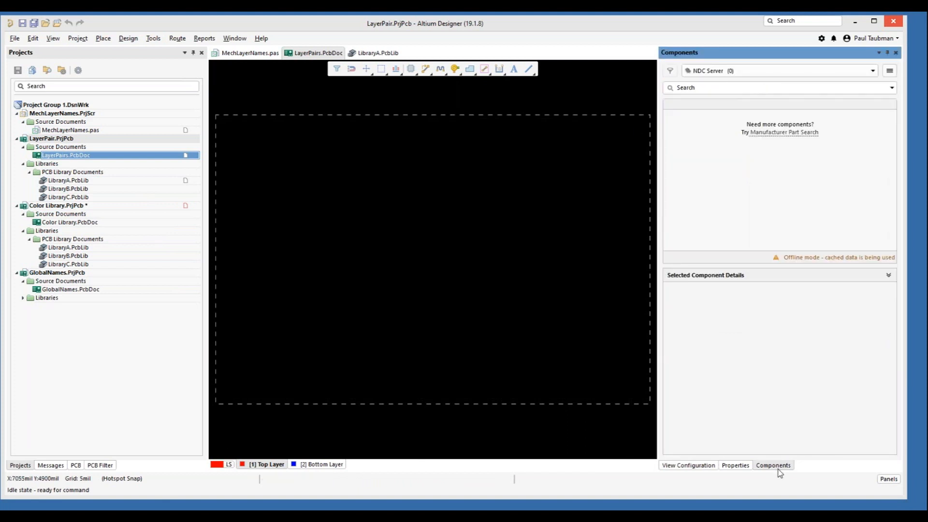
{"action": "left_click", "coordinate": [781, 73]}
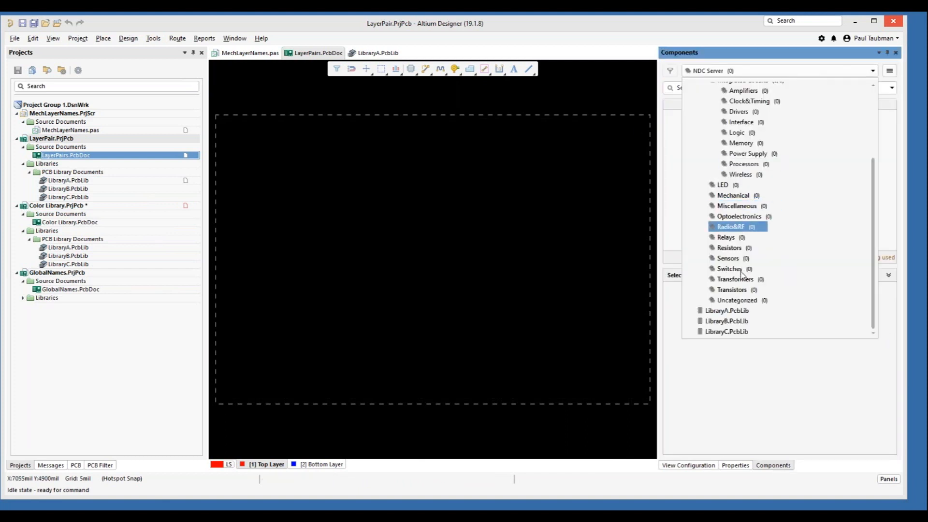
{"action": "left_click", "coordinate": [724, 304]}
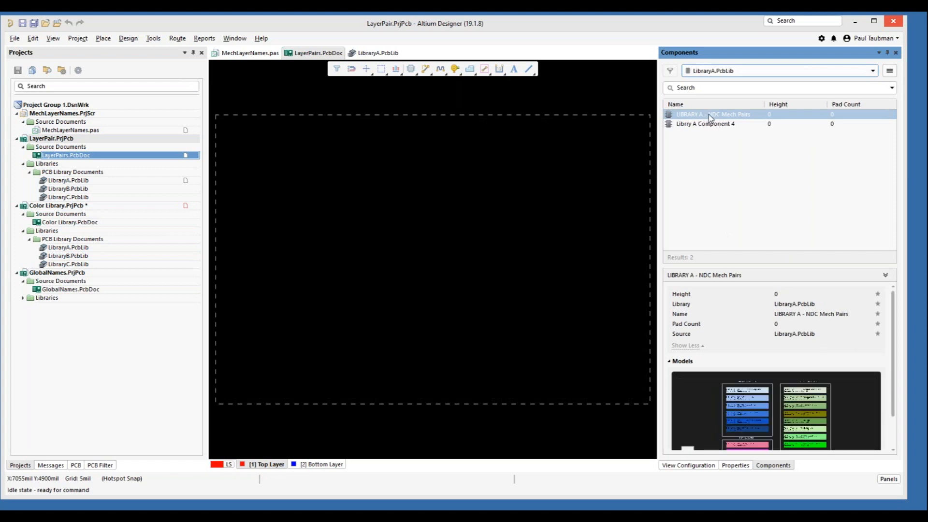
{"action": "right_click", "coordinate": [710, 119]}
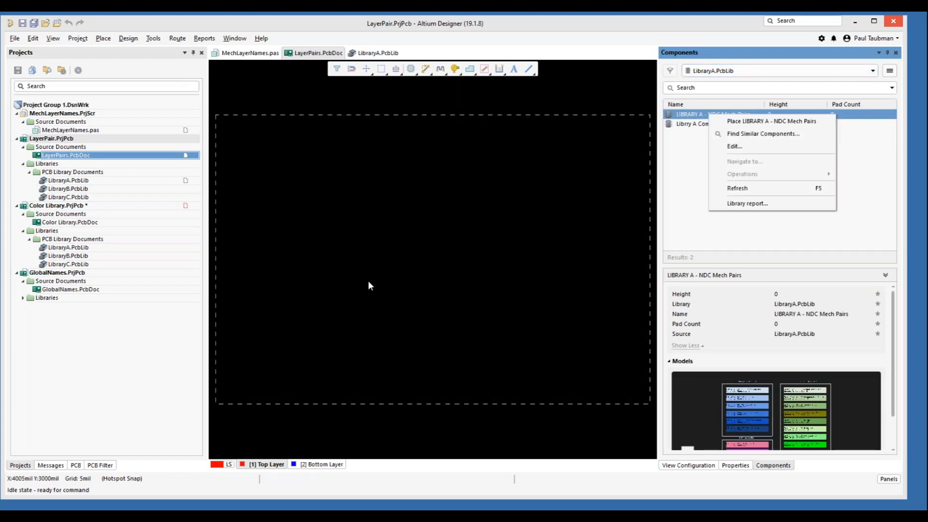
{"action": "left_click", "coordinate": [758, 121]}
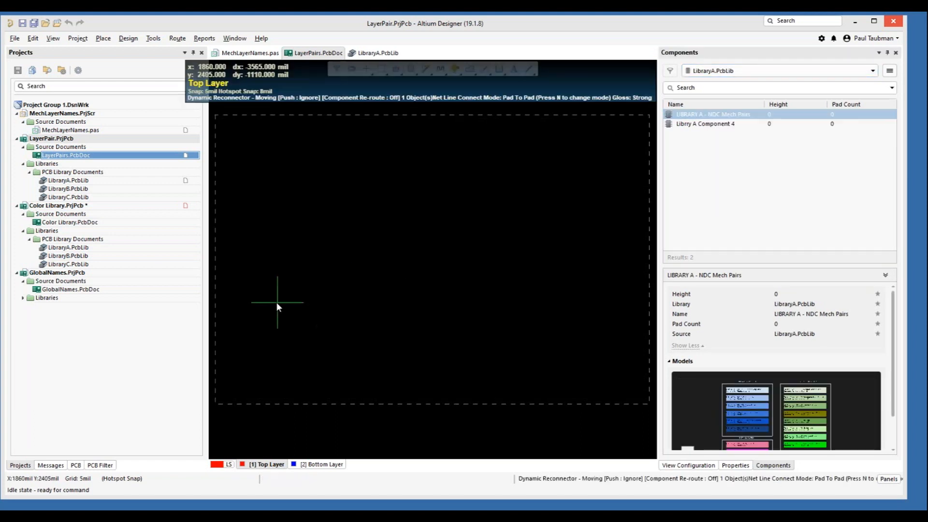
{"action": "left_click", "coordinate": [344, 128]}
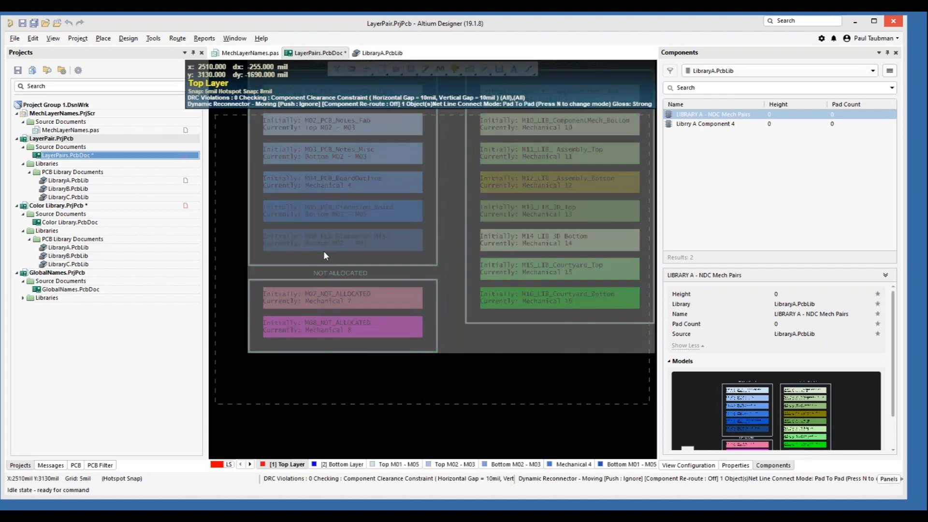
{"action": "scroll", "coordinate": [332, 246], "scroll_direction": "down", "scroll_amount": 1, "text": "ctrl"}
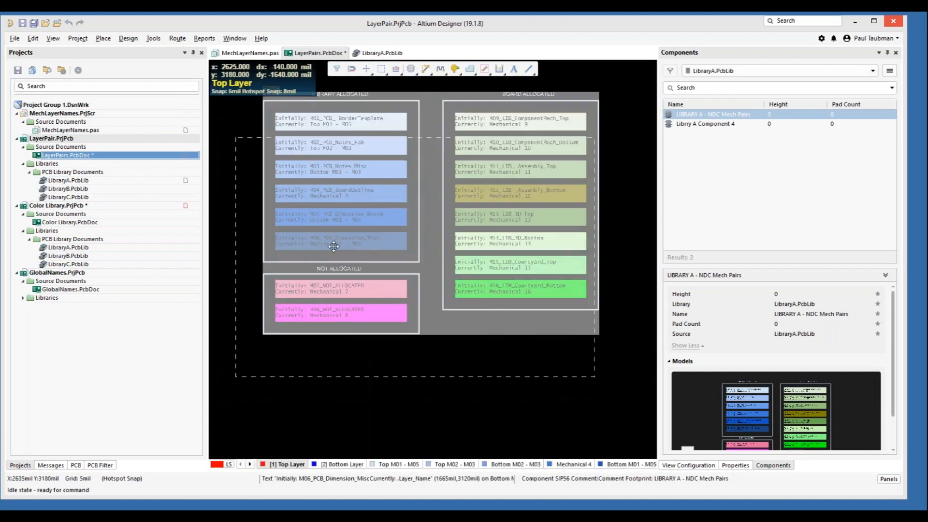
Add a component layer pair to LayerPairs.PcbDoc with top layer number 13 and bottom layer number 14
{"action": "left_click", "coordinate": [690, 465]}
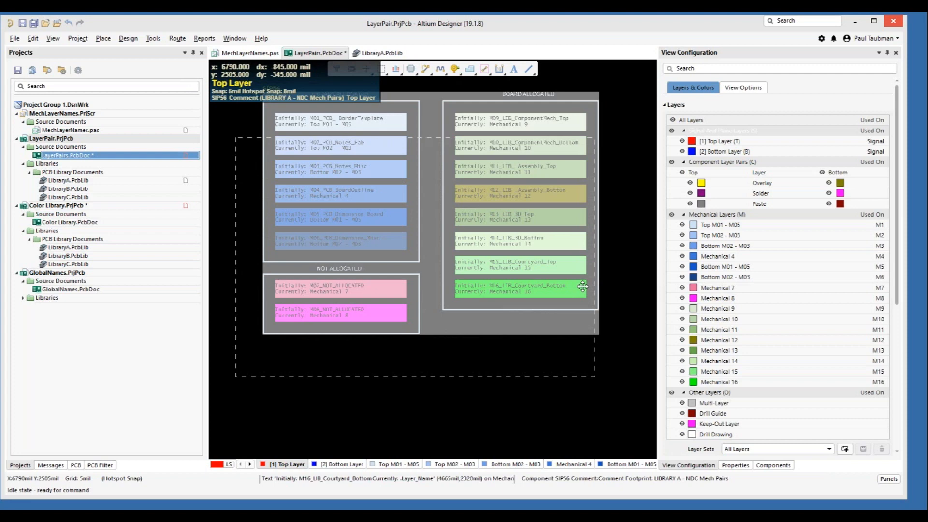
{"action": "left_click", "coordinate": [758, 205]}
{"action": "right_click", "coordinate": [758, 206]}
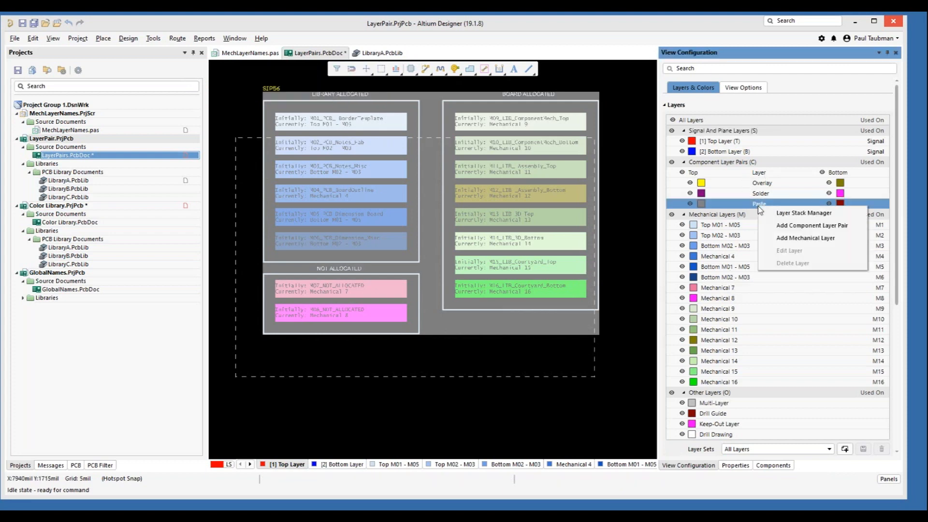
{"action": "left_click", "coordinate": [812, 226]}
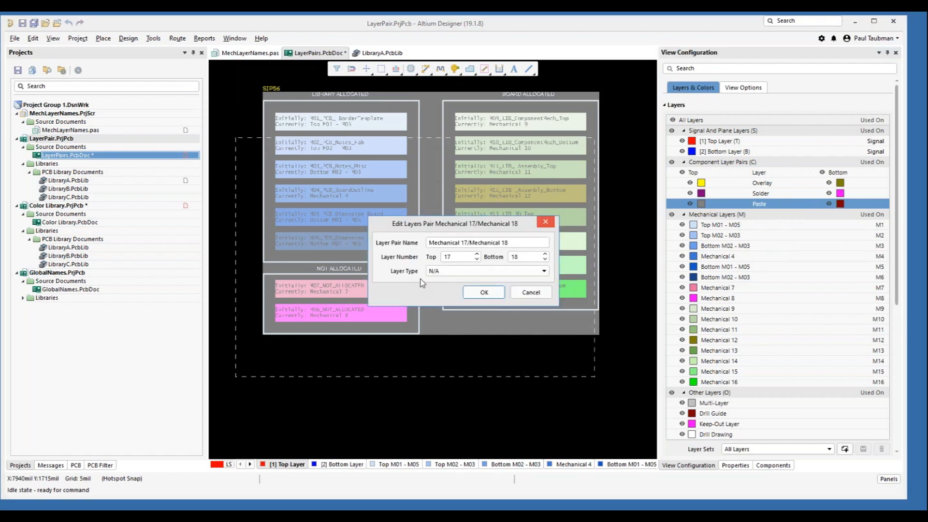
{"action": "double_click", "coordinate": [448, 257]}
{"action": "type", "text": "13"}
{"action": "double_click", "coordinate": [524, 257]}
{"action": "left_click", "coordinate": [480, 292]}
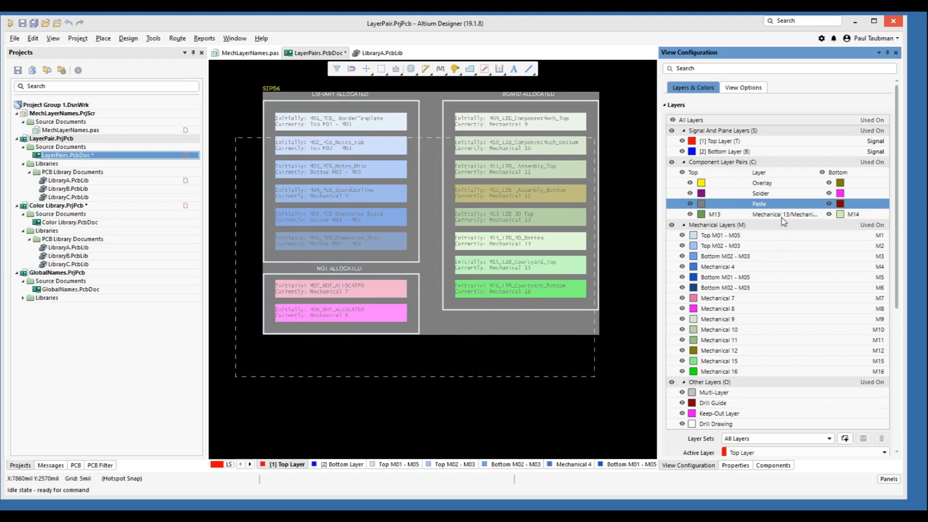
Try to delete the Mechanical 13/Mechanical 14 component layer pair from LayerPairs.PcbDoc
{"action": "left_click", "coordinate": [783, 217]}
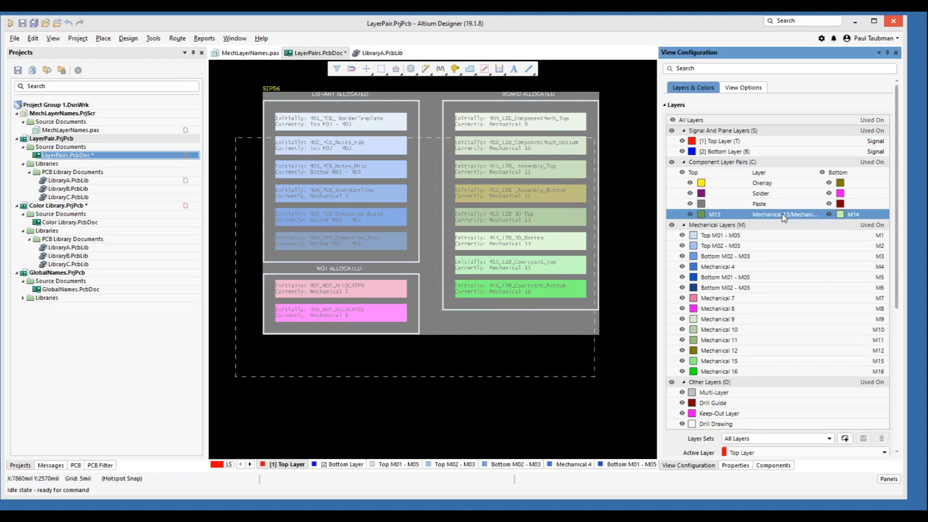
{"action": "right_click", "coordinate": [783, 218]}
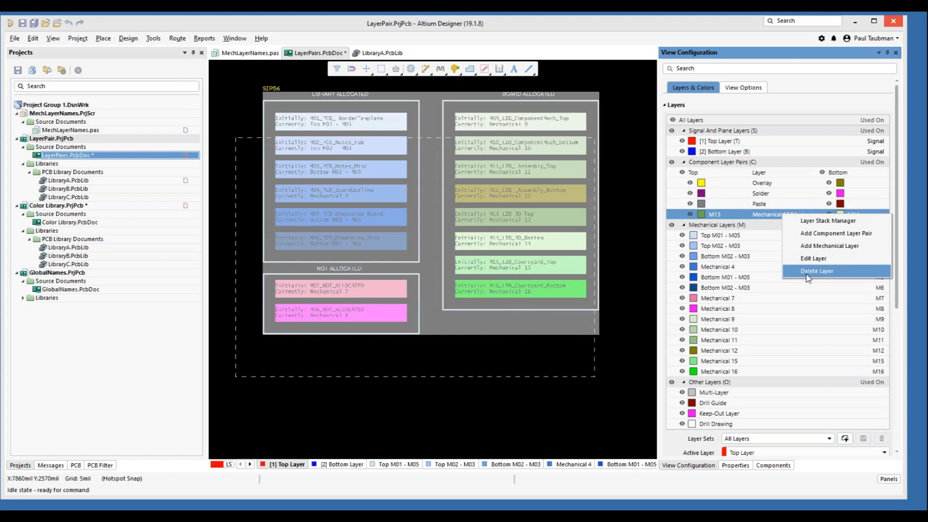
{"action": "left_click", "coordinate": [808, 272]}
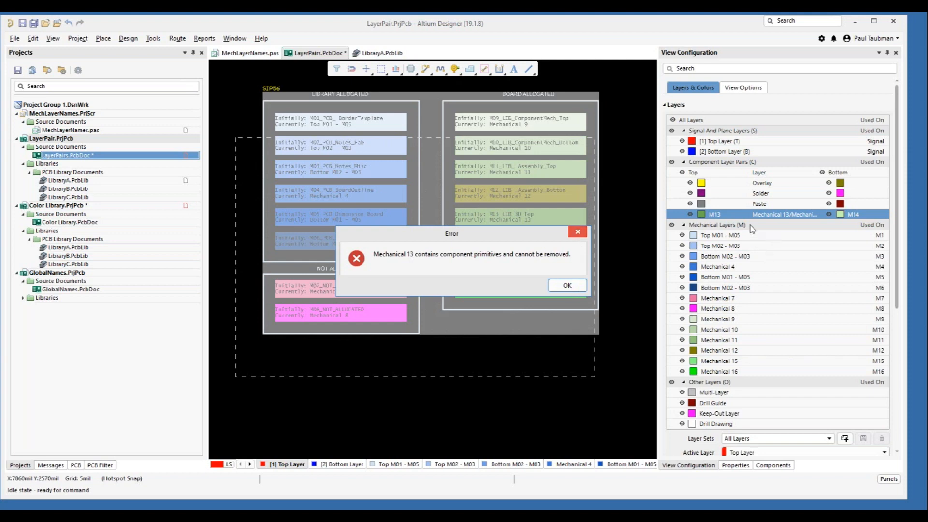
{"action": "left_click", "coordinate": [578, 231]}
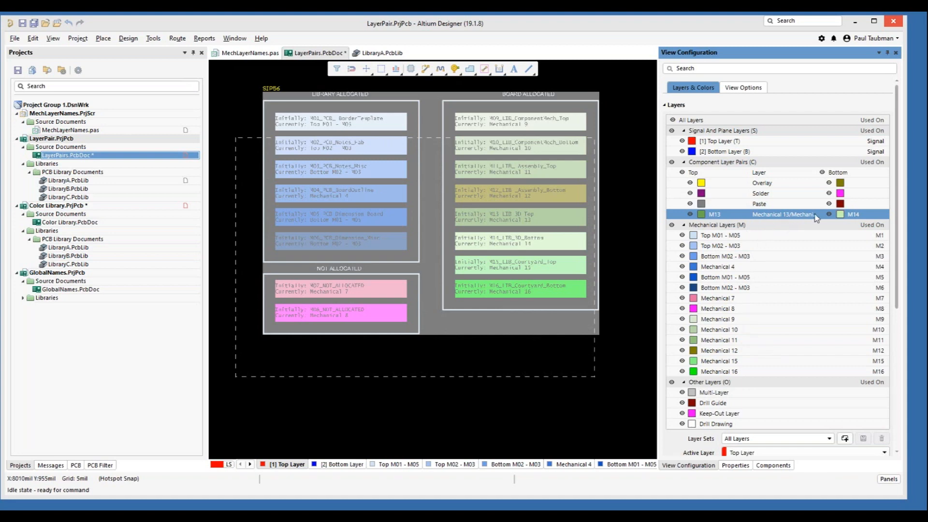
Add two mechanical layers, Mechanical 17 and Mechanical 18, to LayerPairs.PcbDoc
{"action": "right_click", "coordinate": [718, 319]}
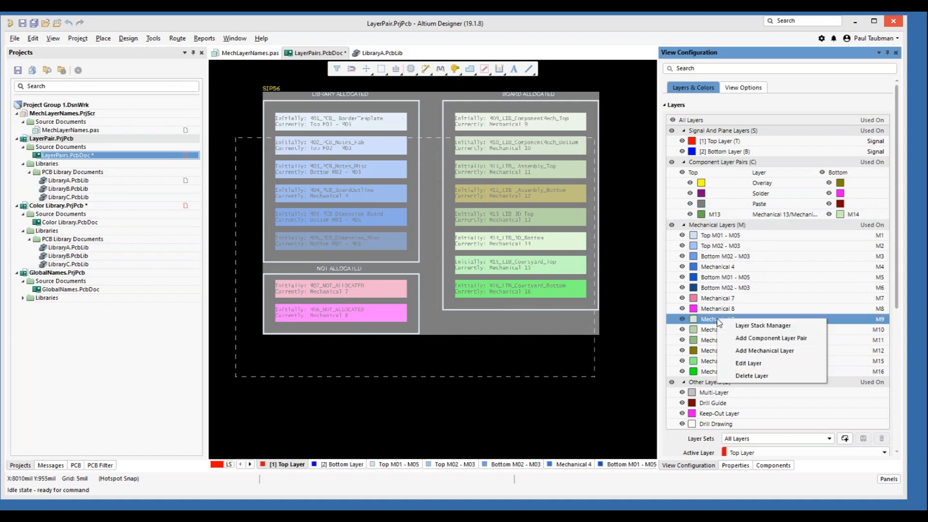
{"action": "left_click", "coordinate": [746, 363]}
{"action": "left_click", "coordinate": [474, 292]}
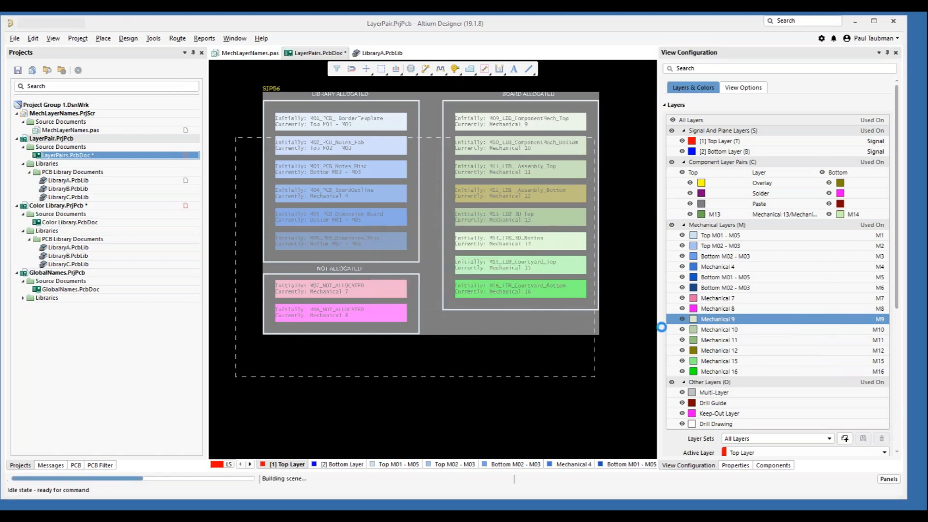
{"action": "right_click", "coordinate": [745, 309]}
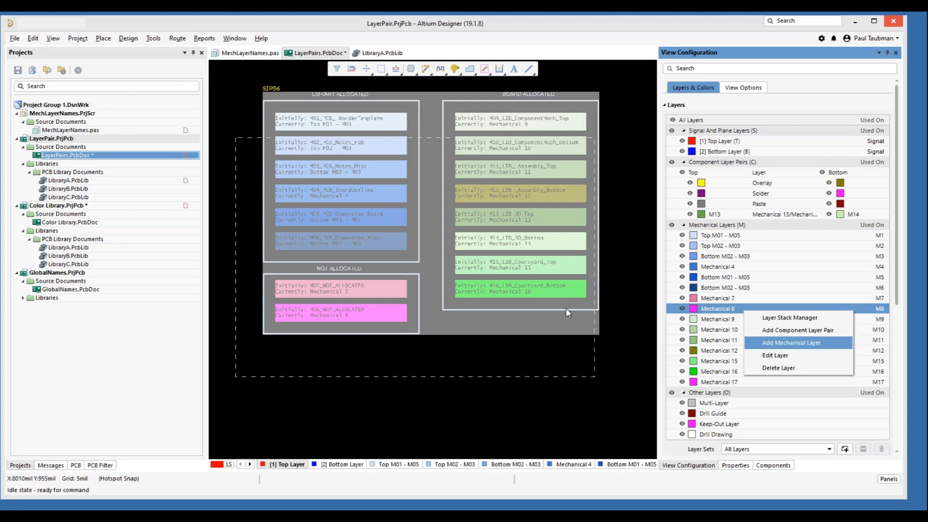
{"action": "left_click", "coordinate": [779, 355]}
{"action": "left_click", "coordinate": [479, 292]}
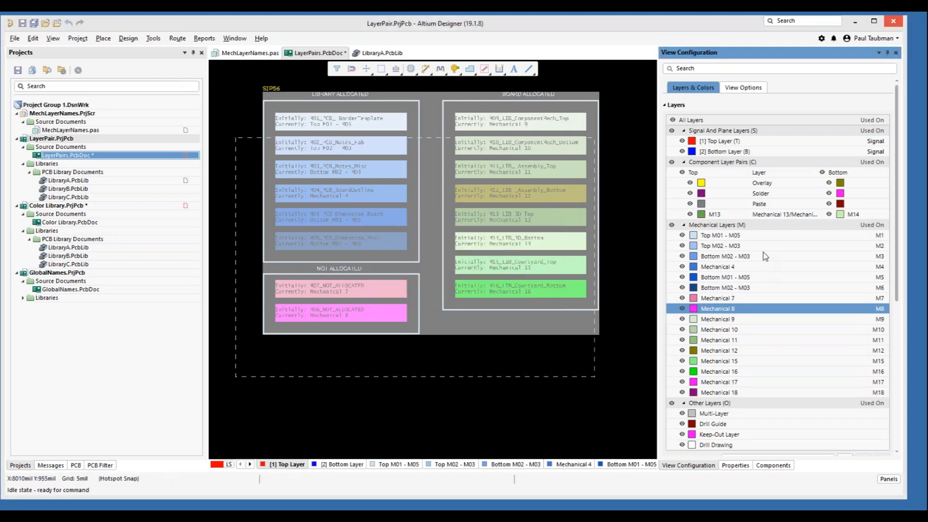
Reassign the board's Mechanical 13/Mechanical 14 component layer pair to top layer 17 and bottom layer 18
{"action": "left_click", "coordinate": [772, 215]}
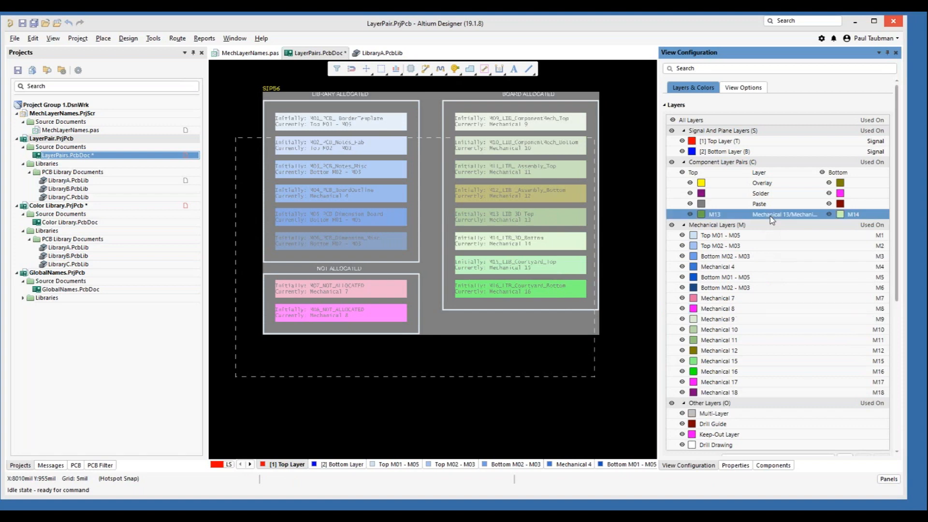
{"action": "right_click", "coordinate": [798, 216]}
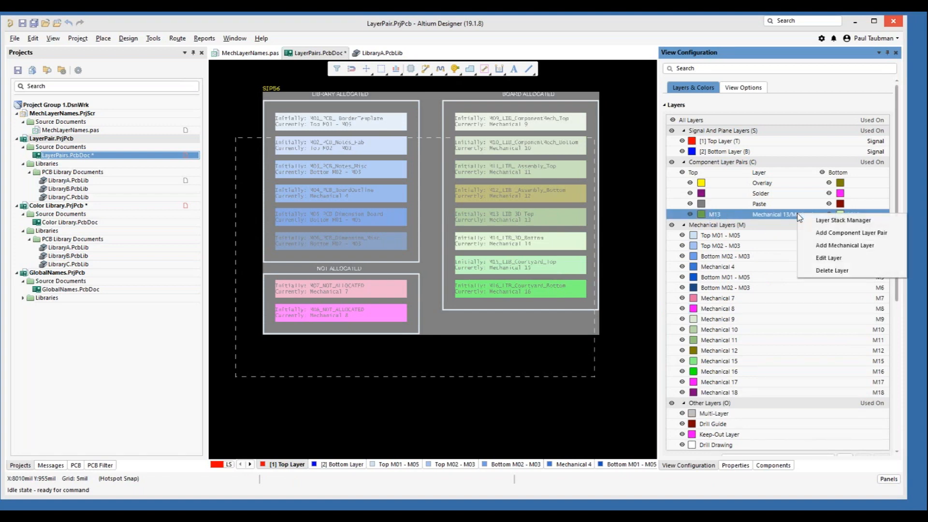
{"action": "left_click", "coordinate": [828, 258]}
{"action": "double_click", "coordinate": [448, 257]}
{"action": "type", "text": "17"}
{"action": "double_click", "coordinate": [519, 257]}
{"action": "type", "text": "18"}
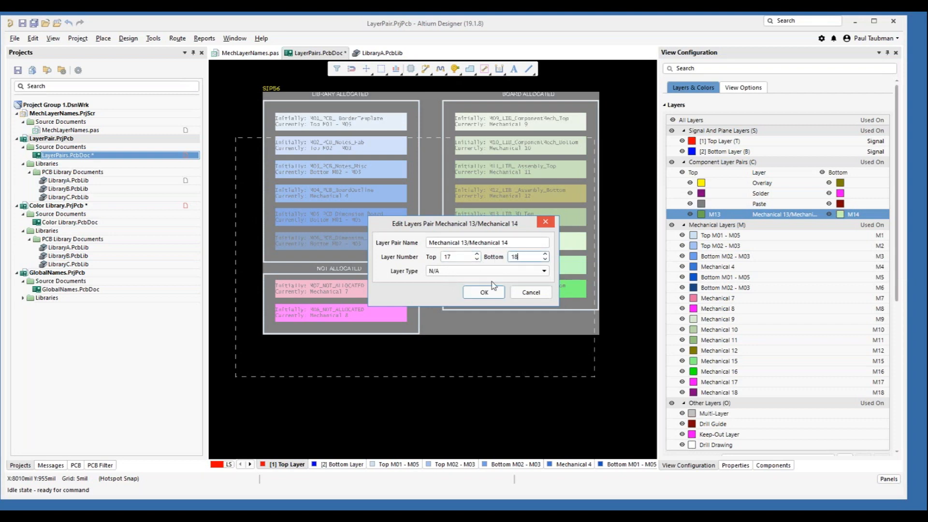
{"action": "left_click", "coordinate": [483, 292]}
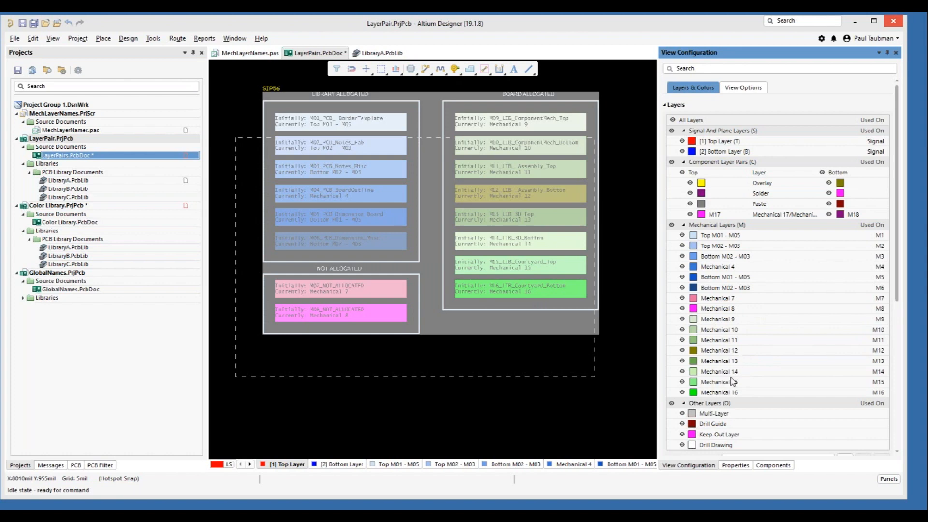
Delete the Mechanical 17/Mechanical 18 component layer pair from LayerPairs.PcbDoc
{"action": "left_click", "coordinate": [757, 217]}
{"action": "right_click", "coordinate": [758, 218]}
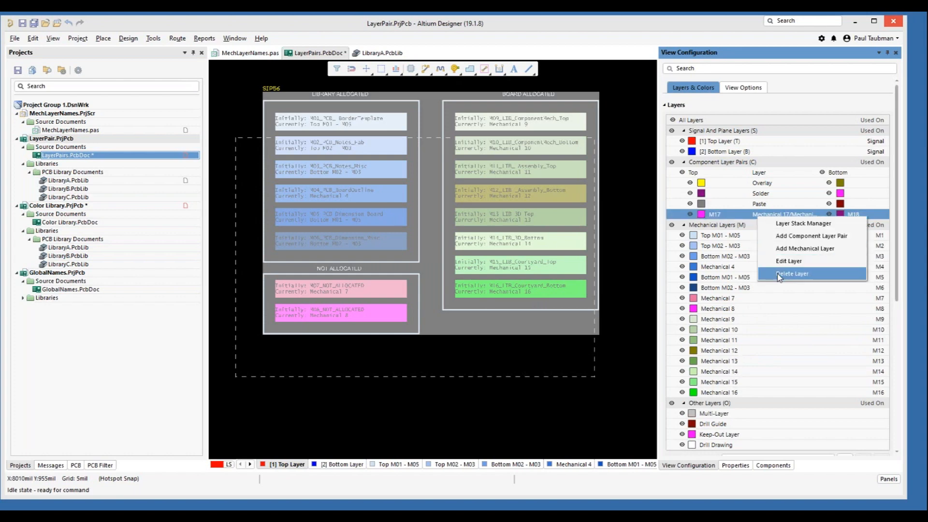
{"action": "left_click", "coordinate": [791, 273]}
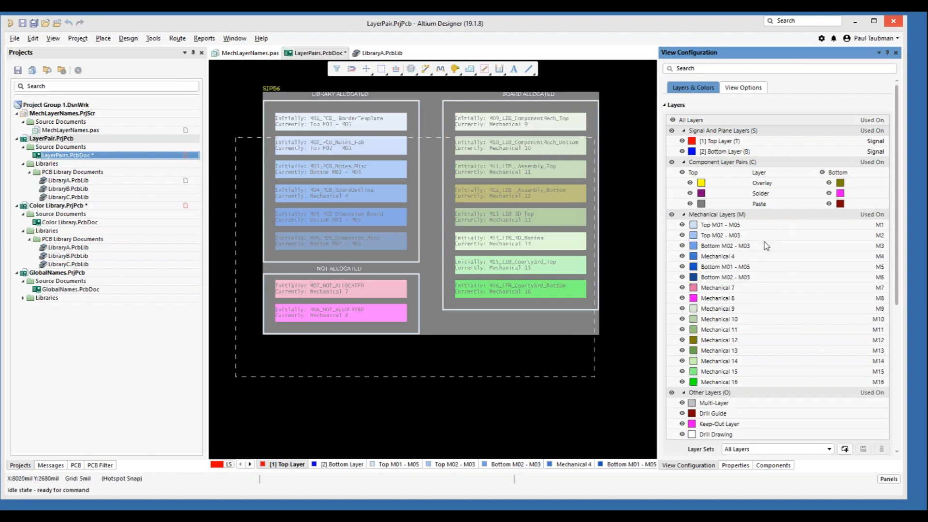
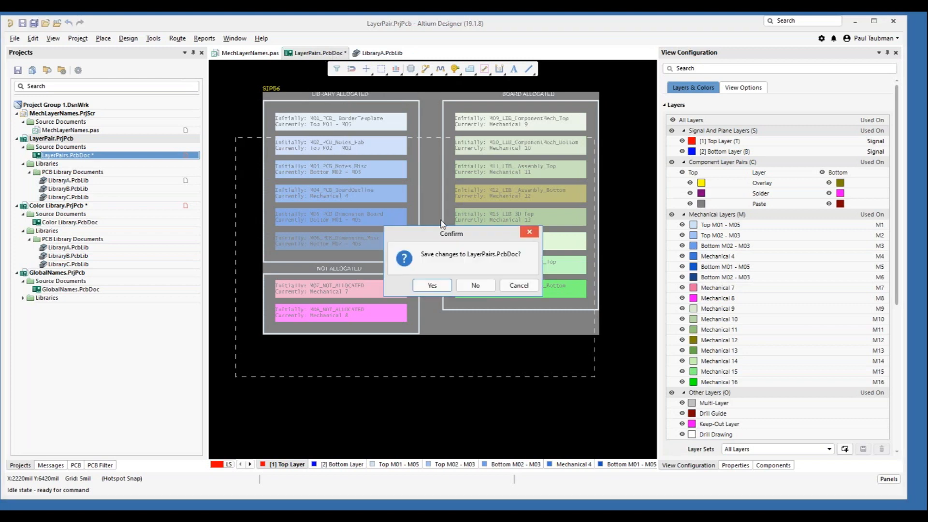
Close LayerPairs.PcbDoc without saving its changes
{"action": "left_click", "coordinate": [474, 283]}
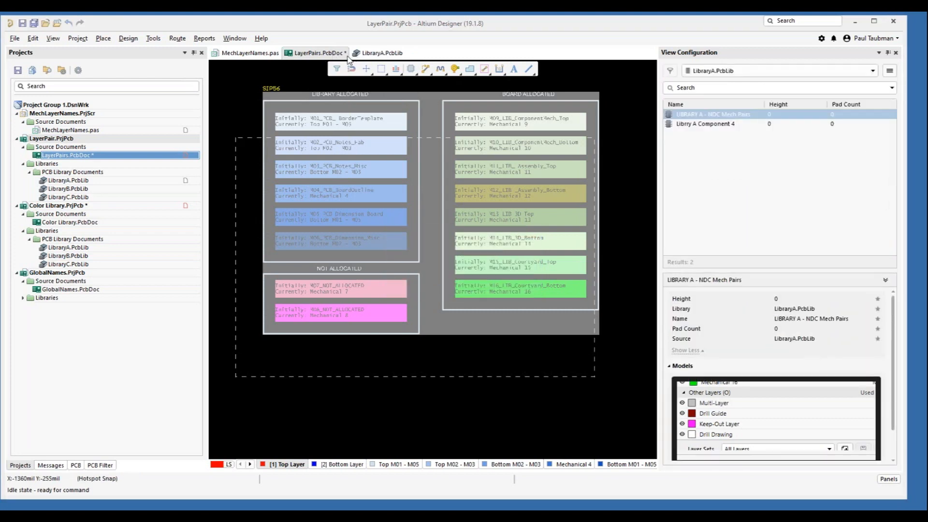
{"action": "right_click", "coordinate": [335, 54]}
{"action": "left_click", "coordinate": [349, 61]}
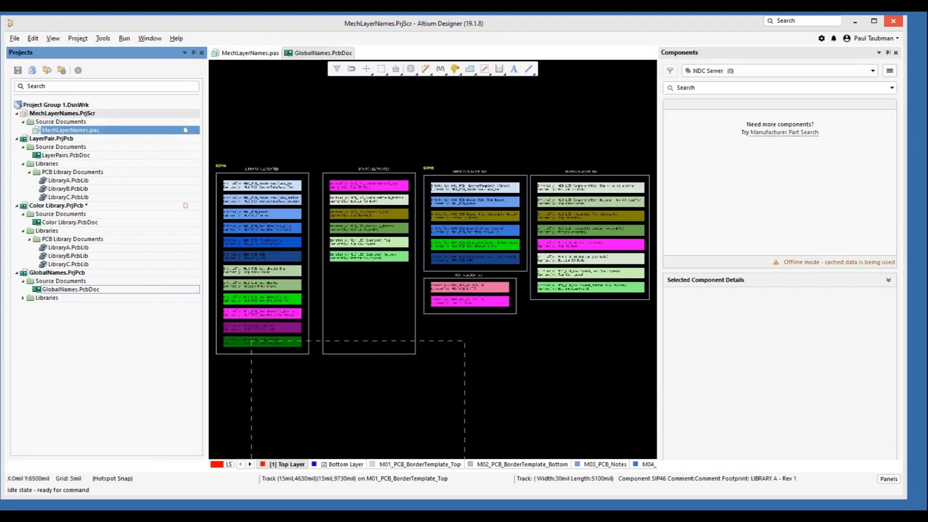
Open Rev 1.PcbLib and Rev 2.PcbLib from the PCB library documents of GlobalNames.PrjPcb
{"action": "left_click", "coordinate": [23, 298]}
{"action": "left_click", "coordinate": [29, 305]}
{"action": "double_click", "coordinate": [55, 322]}
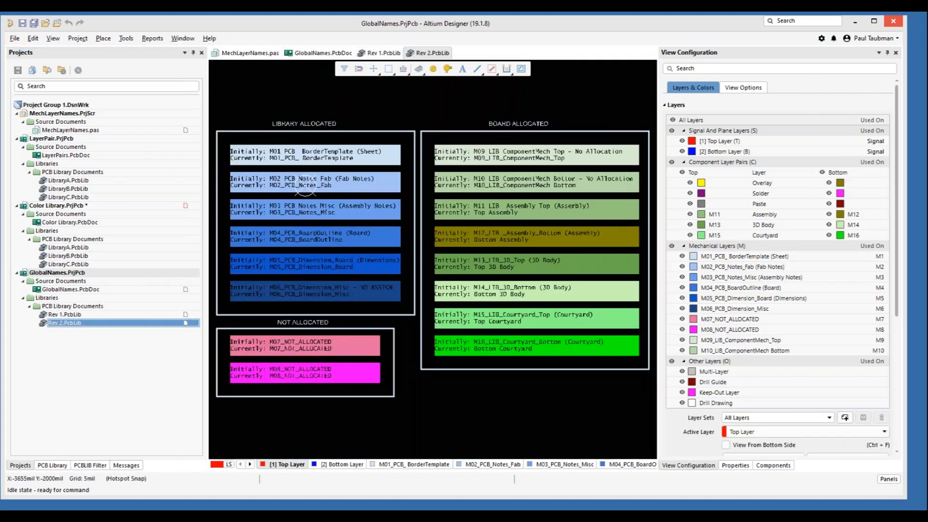
Compare the mechanical layer names and component layer pairs of Rev 1.PcbLib and Rev 2.PcbLib
{"action": "left_click", "coordinate": [60, 315]}
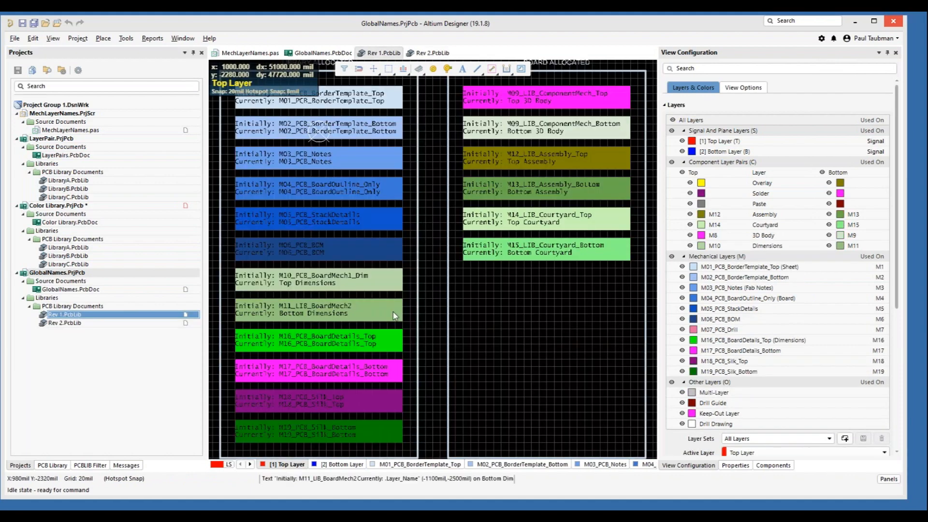
{"action": "scroll", "coordinate": [405, 311], "scroll_direction": "down", "scroll_amount": 1, "text": "ctrl"}
{"action": "mouse_move", "coordinate": [438, 310]}
{"action": "right_mouse_down"}
{"action": "mouse_move", "coordinate": [453, 325]}
{"action": "mouse_move", "coordinate": [427, 300]}
{"action": "right_mouse_up"}
{"action": "left_click", "coordinate": [65, 323]}
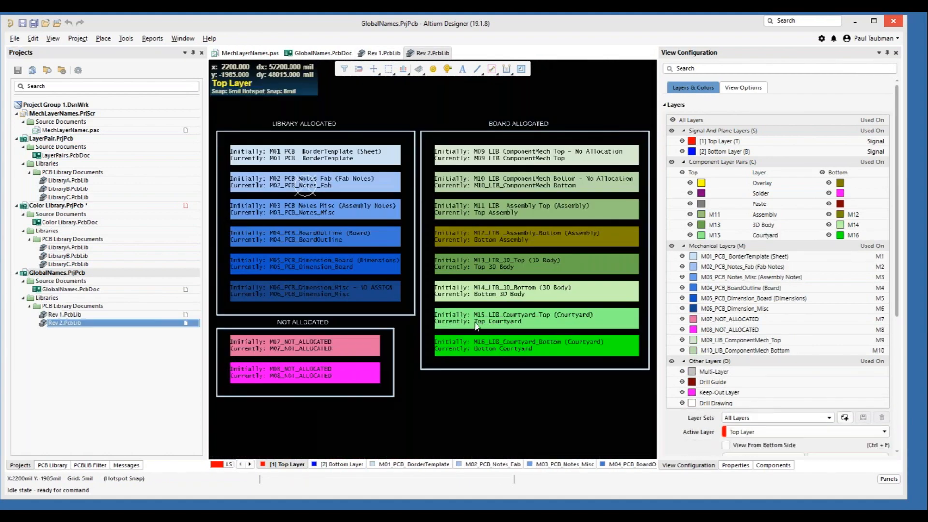
{"action": "left_click", "coordinate": [72, 315]}
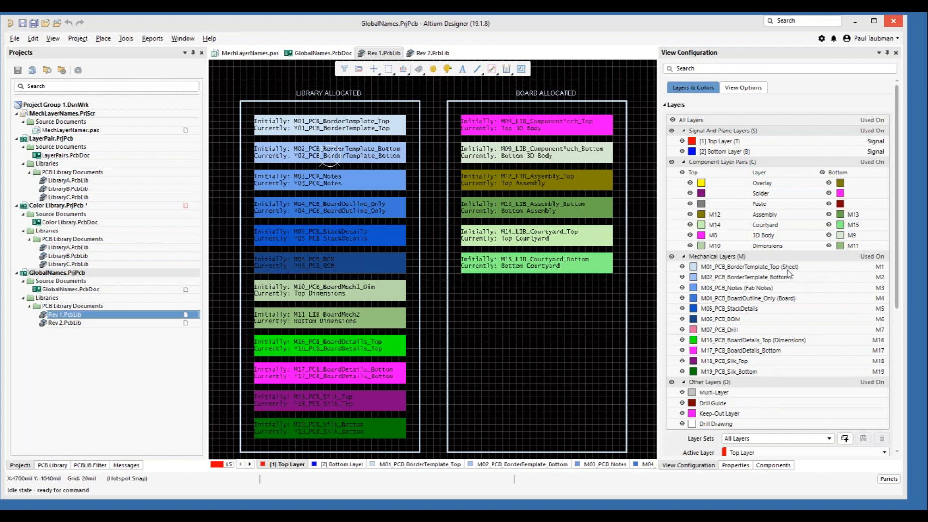
Examine the layer types offered for M01_PCB_BorderTemplate_Top in Rev 1.PcbLib without changing the layer
{"action": "left_click", "coordinate": [728, 278]}
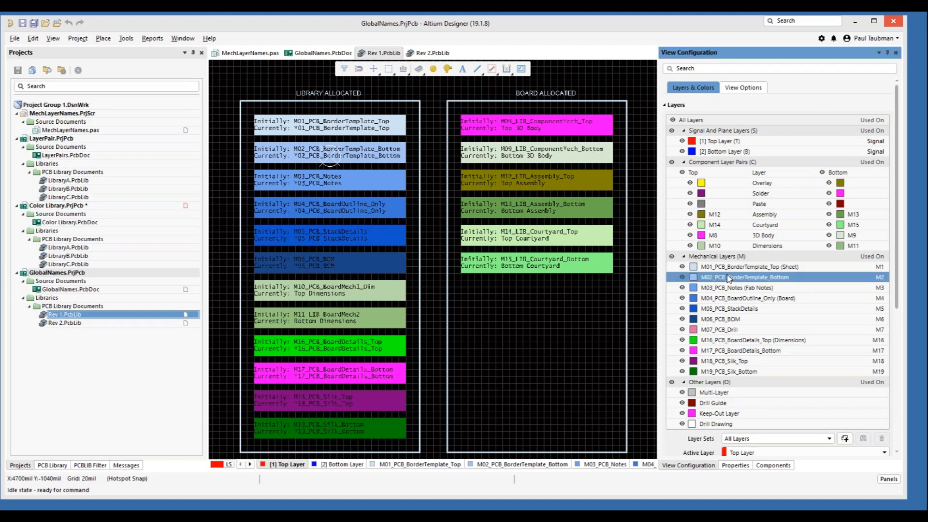
{"action": "left_click", "coordinate": [724, 267]}
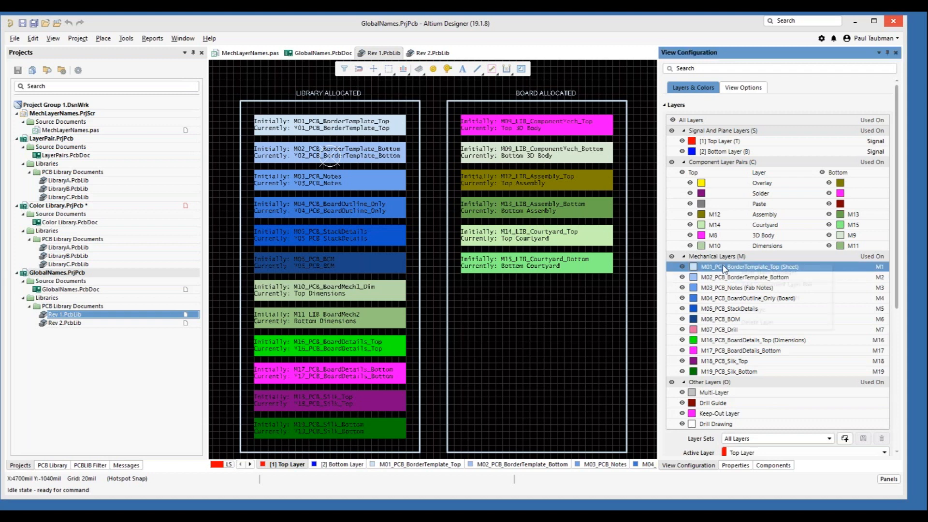
{"action": "right_click", "coordinate": [723, 267]}
{"action": "left_click", "coordinate": [754, 311]}
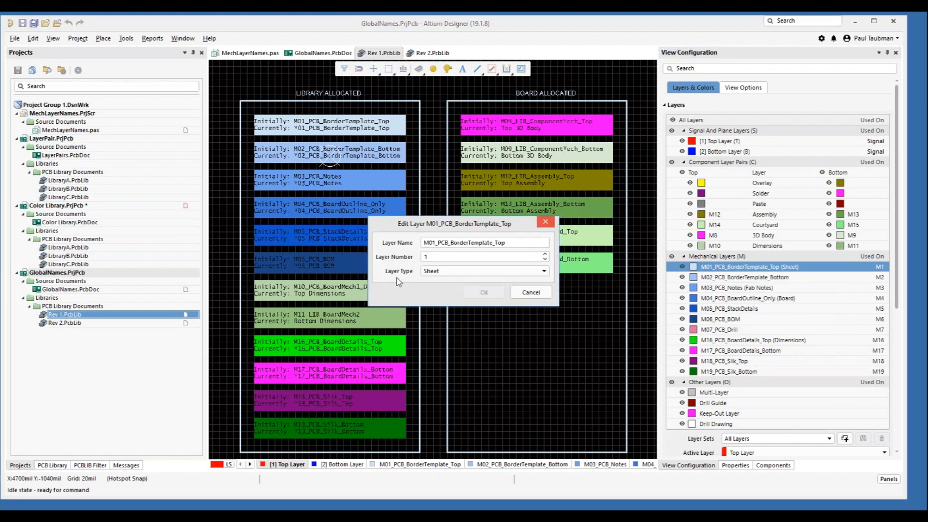
{"action": "left_click", "coordinate": [454, 274]}
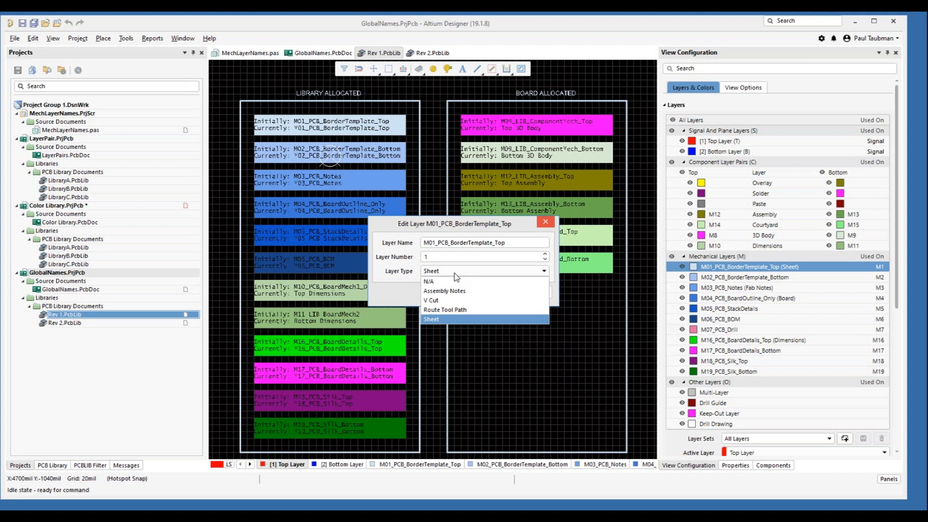
{"action": "left_click", "coordinate": [400, 290]}
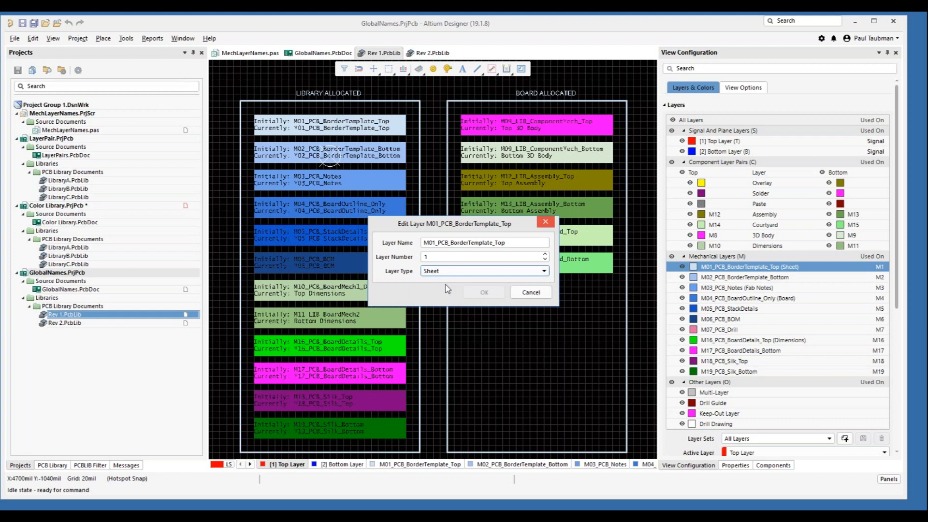
{"action": "left_click", "coordinate": [435, 272]}
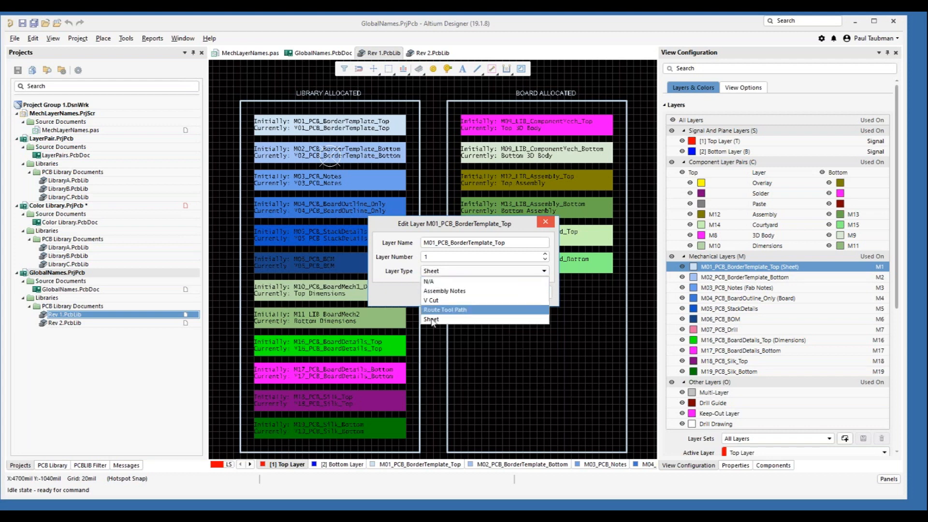
{"action": "left_click", "coordinate": [391, 293]}
{"action": "left_click", "coordinate": [532, 293]}
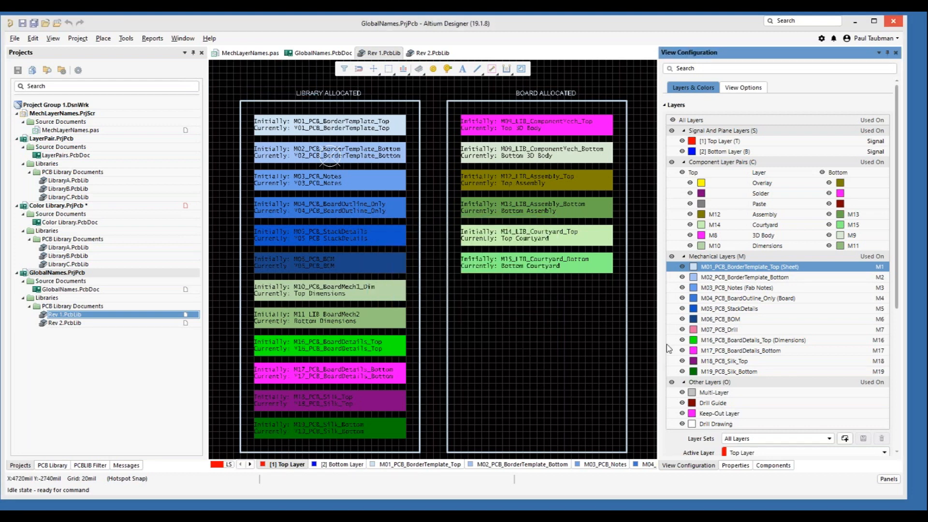
Set the layer type of M18_PCB_Silk_Top in Rev 1.PcbLib to Assembly Notes
{"action": "left_click", "coordinate": [729, 363]}
{"action": "right_click", "coordinate": [729, 364]}
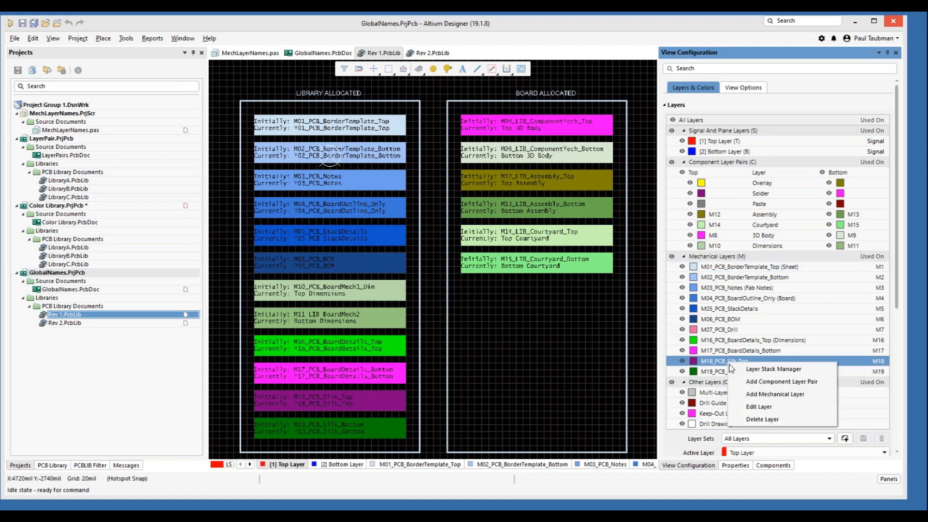
{"action": "left_click", "coordinate": [759, 408]}
{"action": "left_click", "coordinate": [451, 270]}
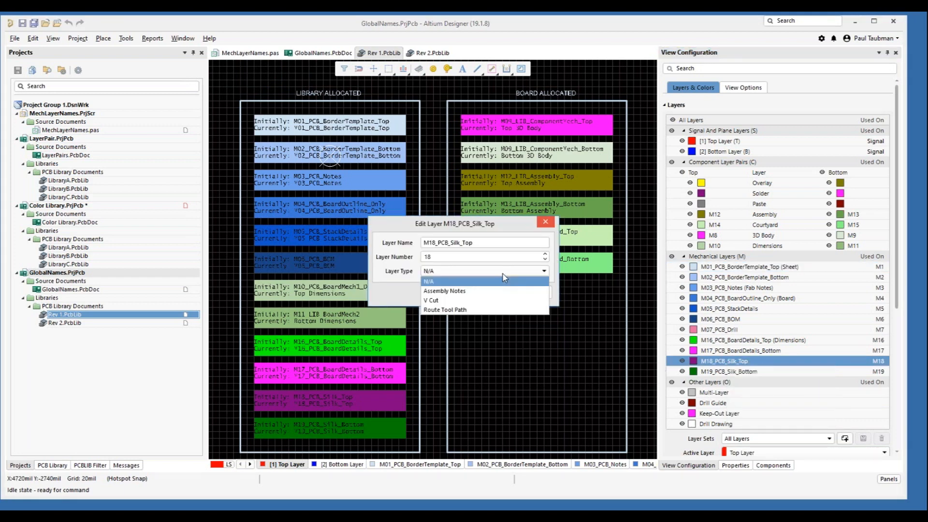
{"action": "left_click", "coordinate": [450, 290]}
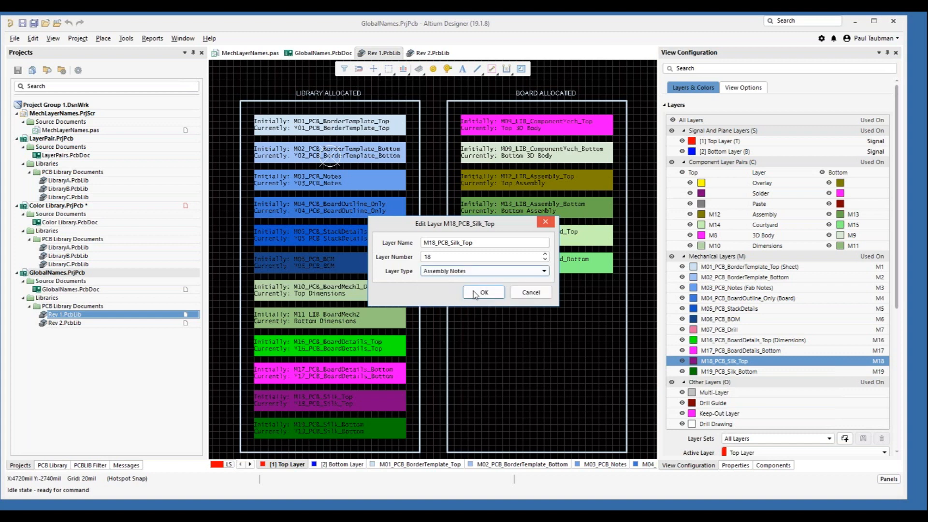
{"action": "left_click", "coordinate": [473, 291]}
Examine the layer types still offered for M19_PCB_Silk_Bottom and leave its settings unedited
{"action": "left_click", "coordinate": [715, 370]}
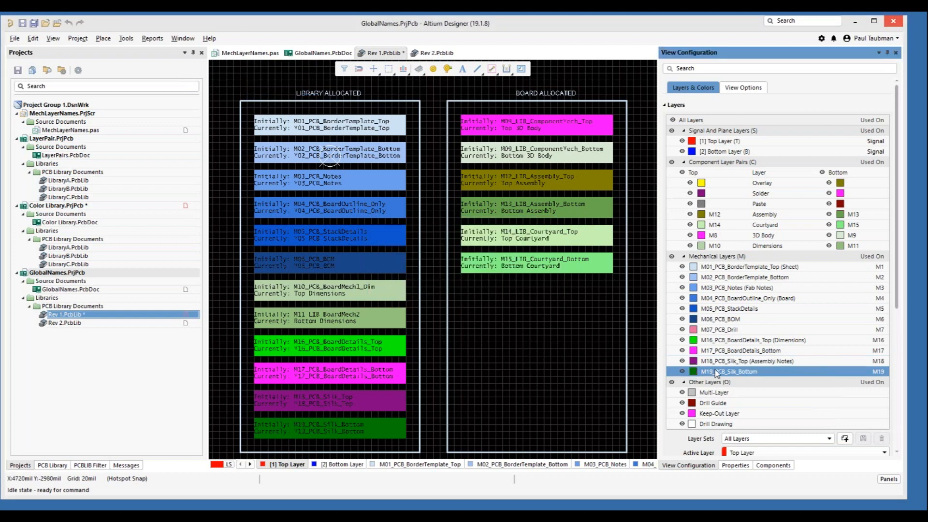
{"action": "right_click", "coordinate": [714, 370]}
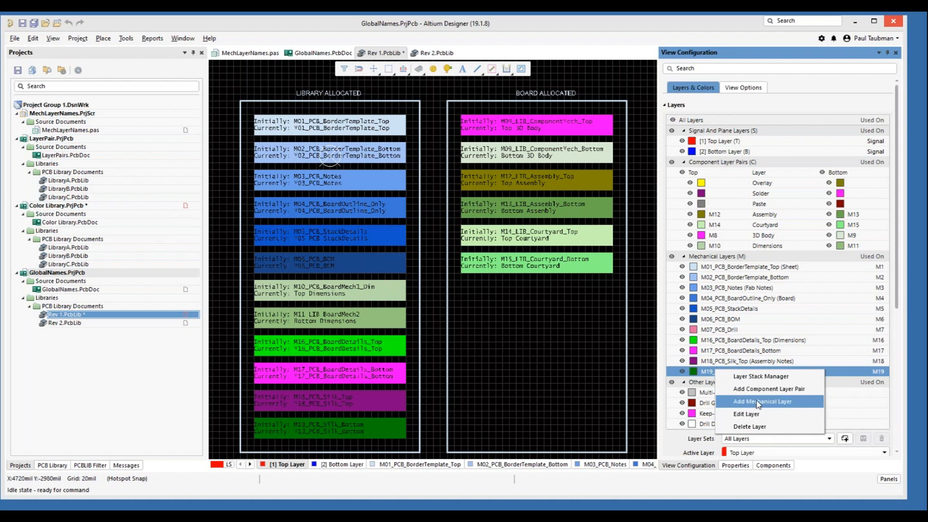
{"action": "left_click", "coordinate": [746, 413]}
{"action": "left_click", "coordinate": [488, 271]}
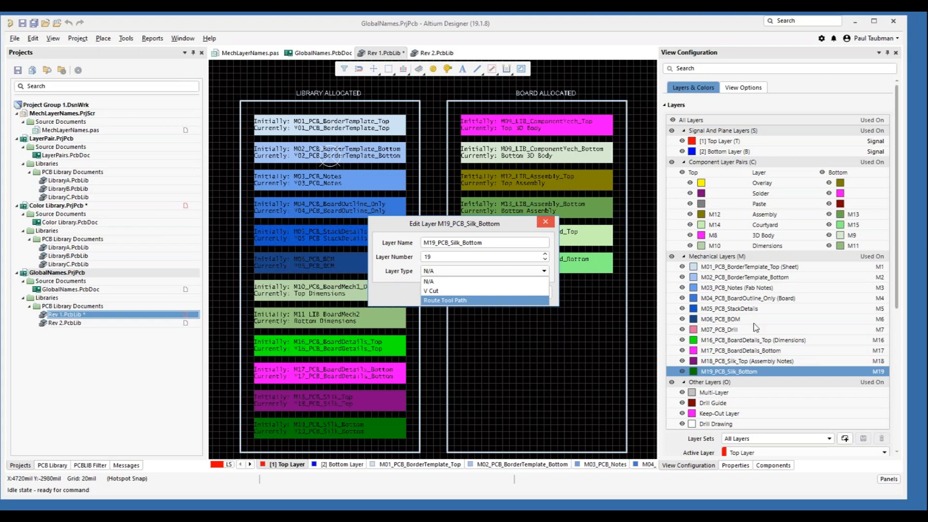
{"action": "left_click", "coordinate": [545, 223]}
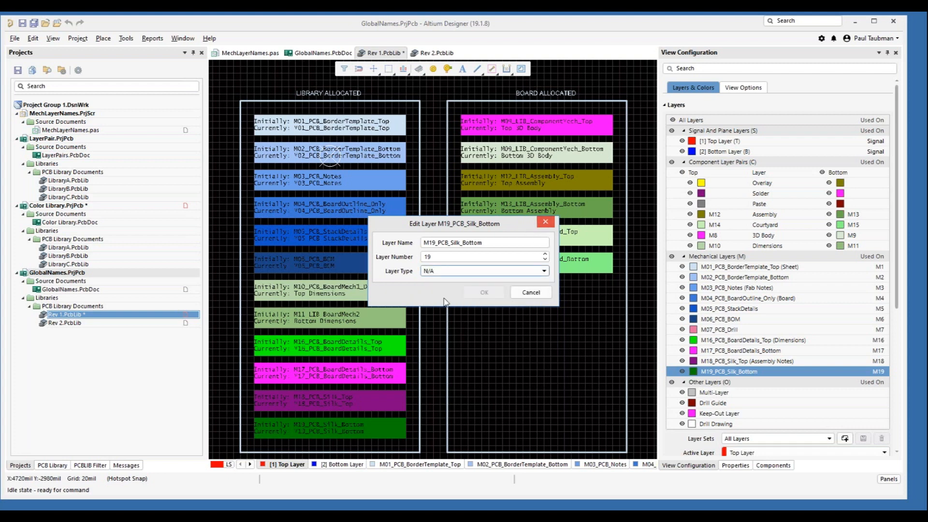
{"action": "left_click", "coordinate": [535, 296]}
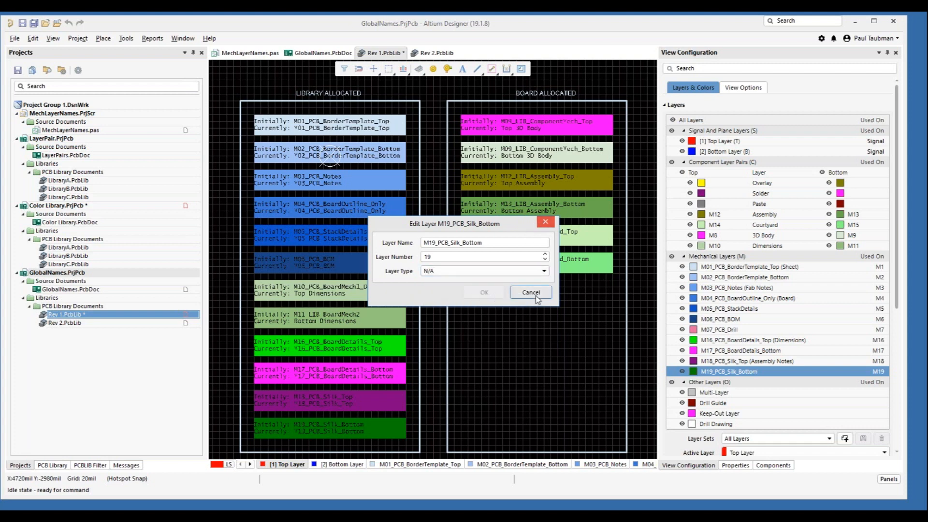
{"action": "left_click", "coordinate": [536, 295]}
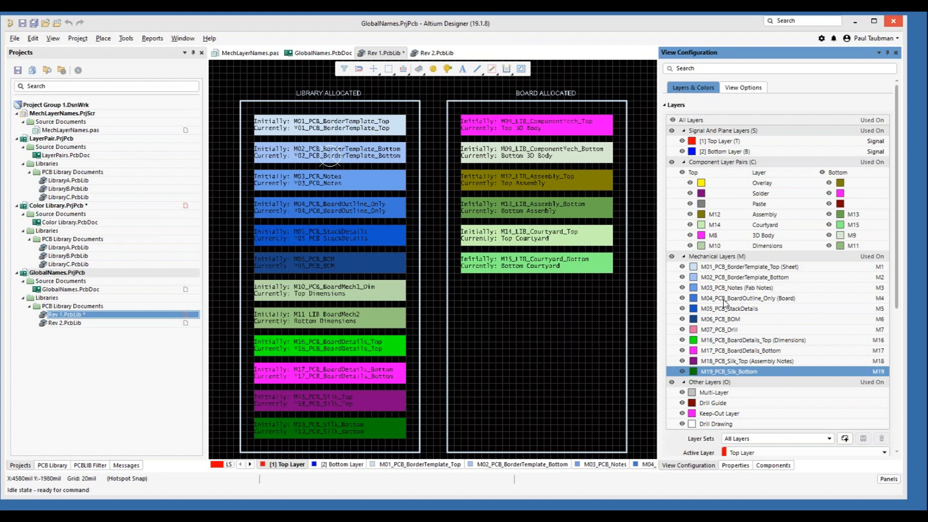
Review the types assigned to mechanical layers M1, M3 and M4 in Rev 1.PcbLib
{"action": "left_click", "coordinate": [772, 267]}
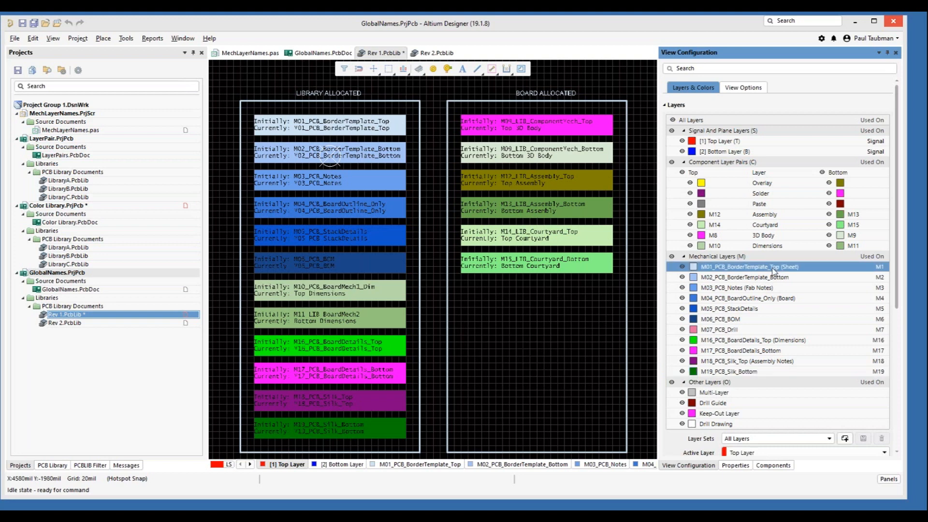
{"action": "left_click", "coordinate": [749, 289]}
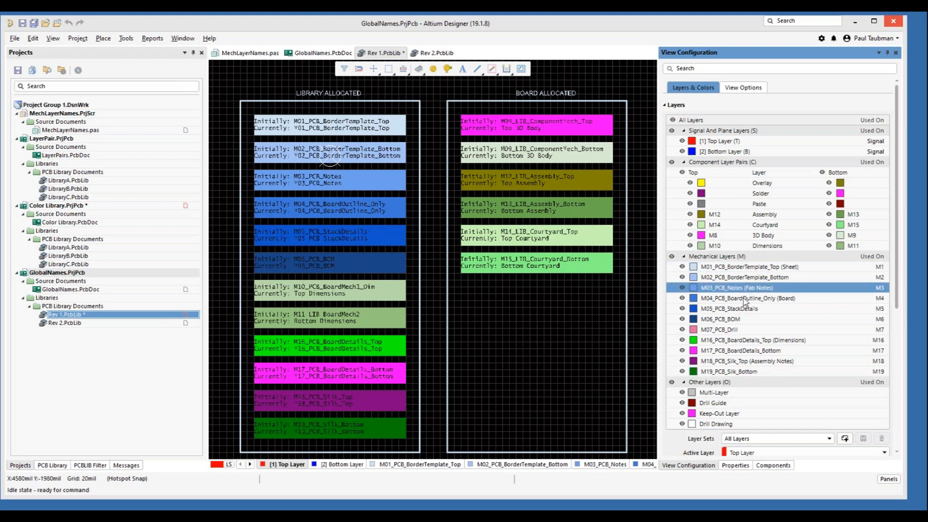
{"action": "left_click", "coordinate": [745, 299]}
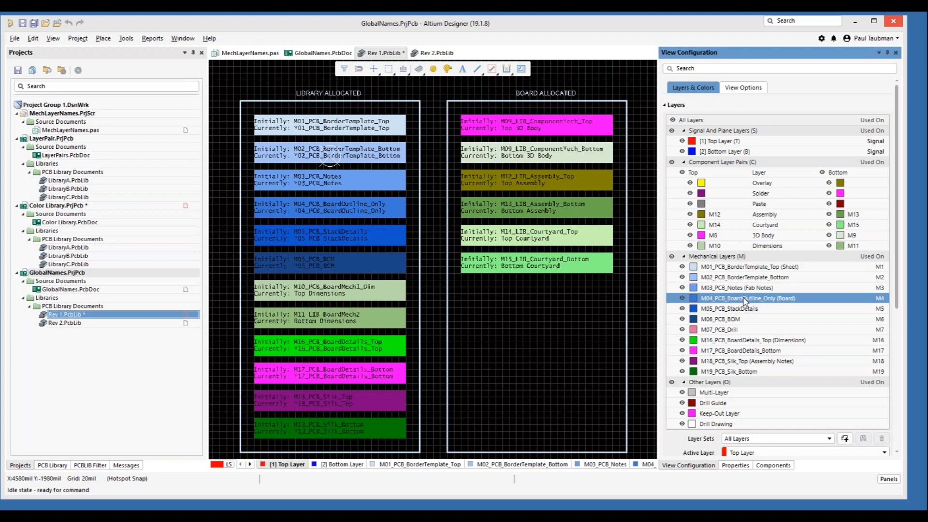
{"action": "left_click", "coordinate": [735, 289]}
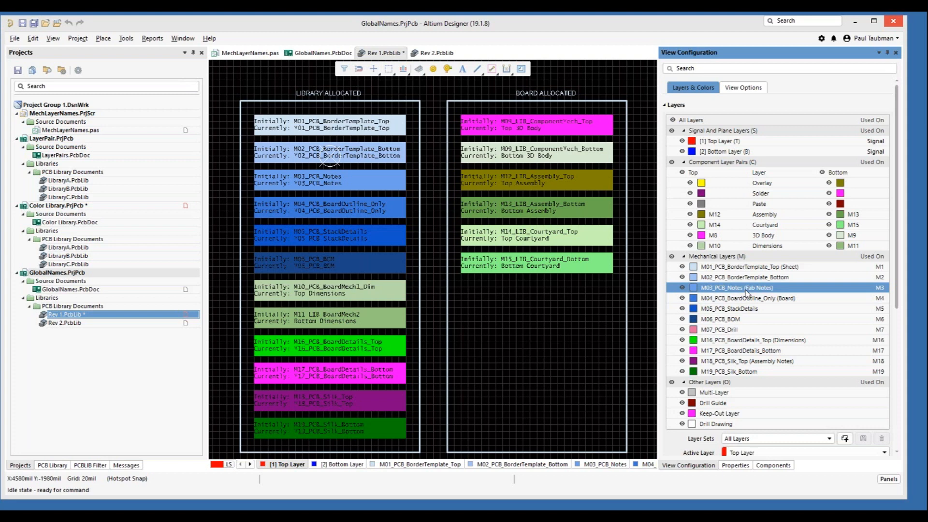
Examine the layer types offered for the 3D Body component layer pair in Rev 1.PcbLib without changing the pair
{"action": "left_click", "coordinate": [774, 225]}
{"action": "left_click", "coordinate": [770, 235]}
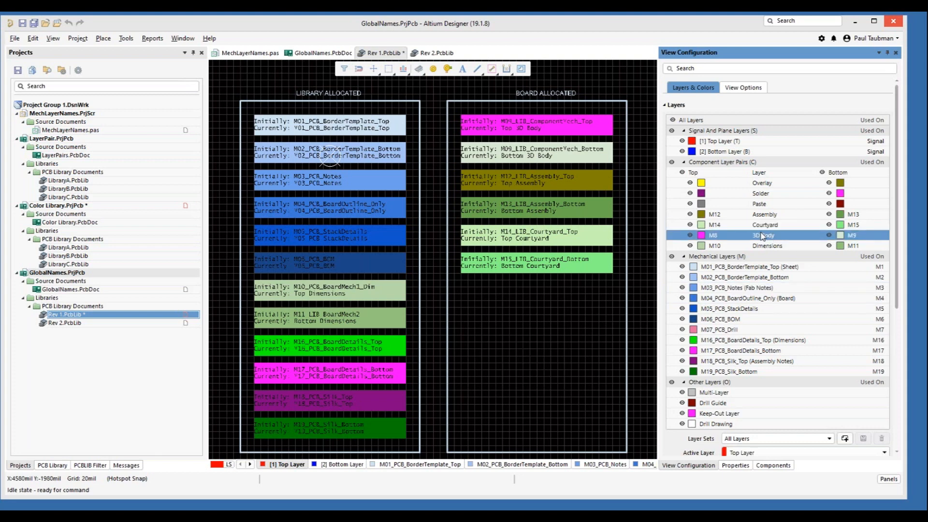
{"action": "right_click", "coordinate": [762, 236]}
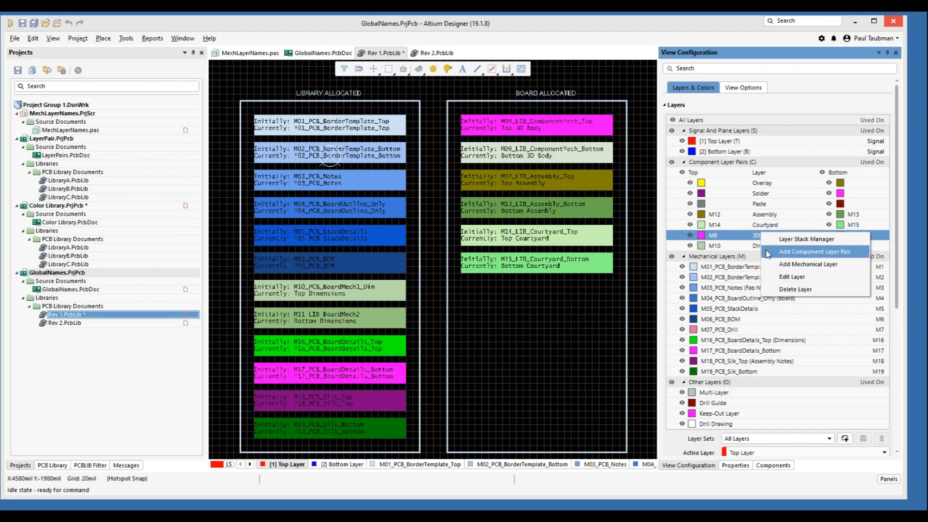
{"action": "left_click", "coordinate": [787, 277]}
{"action": "left_click", "coordinate": [542, 270]}
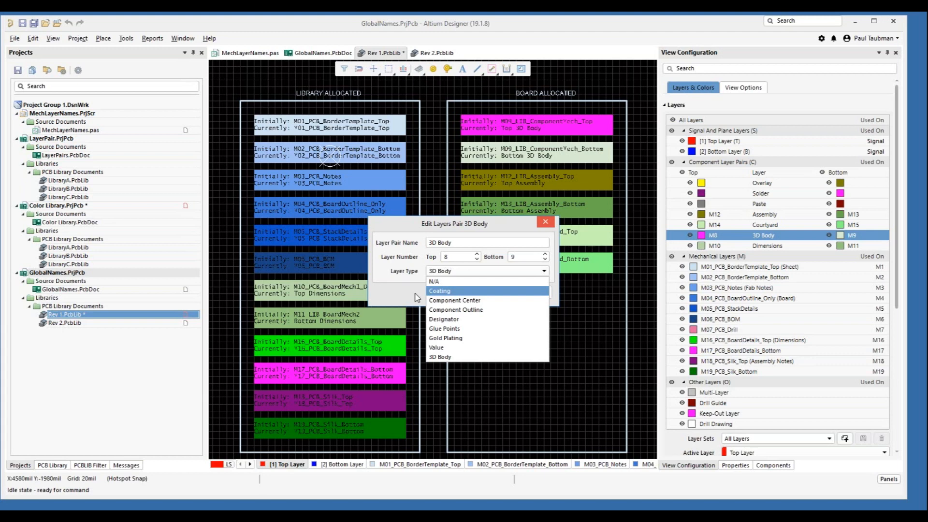
{"action": "key", "text": "Up"}
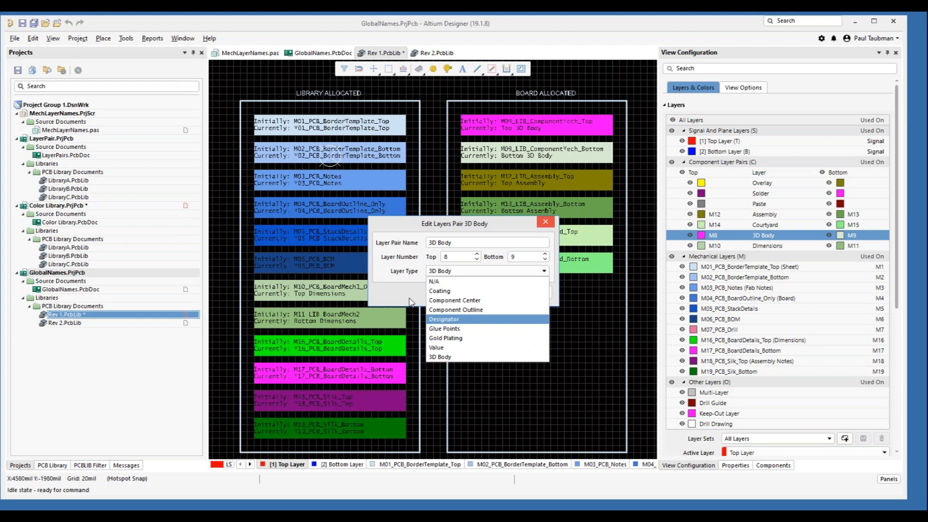
{"action": "left_click", "coordinate": [573, 325]}
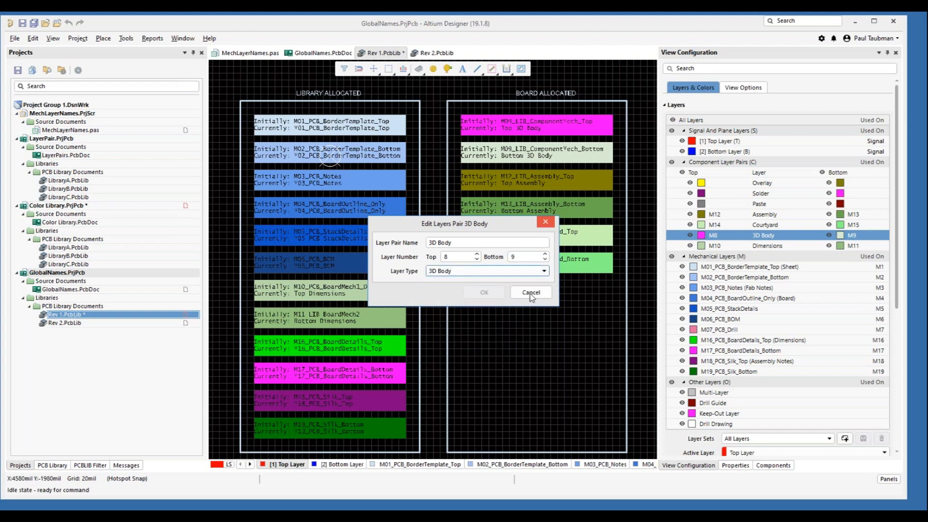
{"action": "left_click", "coordinate": [543, 222]}
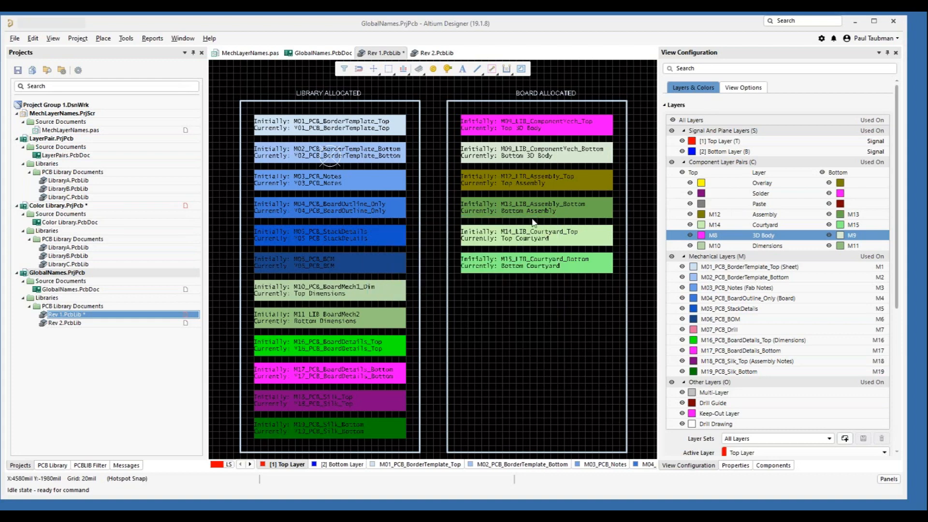
Split the editor vertically so that Rev 2.PcbLib and GlobalNames.PcbDoc are shown side by side
{"action": "left_click", "coordinate": [312, 55]}
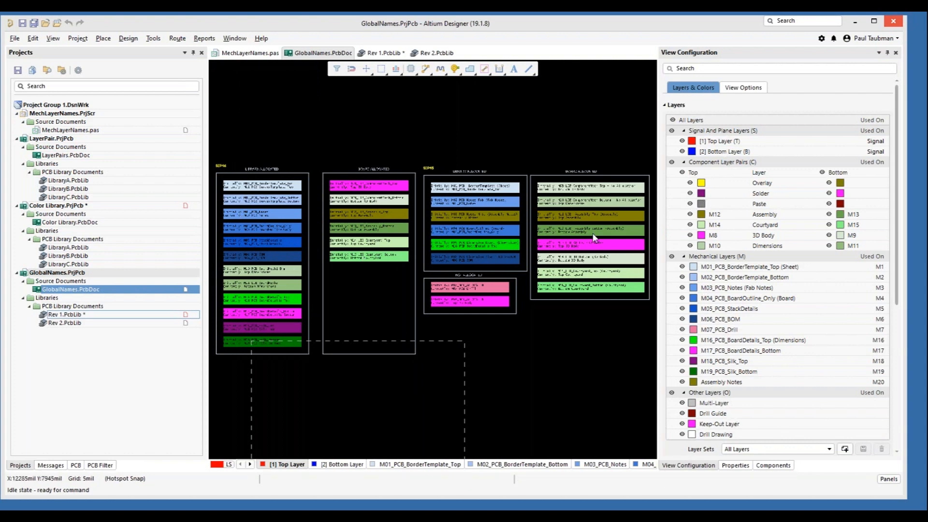
{"action": "right_click_drag", "start_coordinate": [472, 154], "coordinate": [520, 155]}
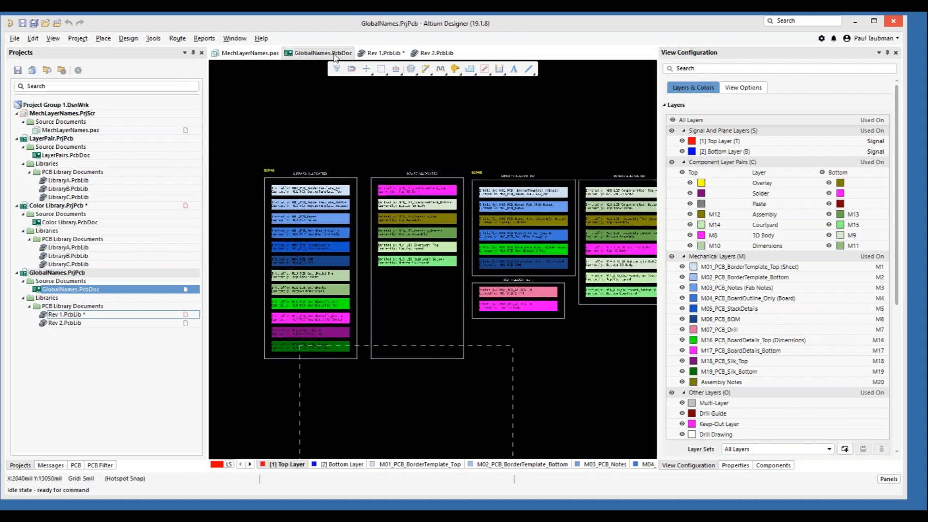
{"action": "right_click", "coordinate": [334, 55]}
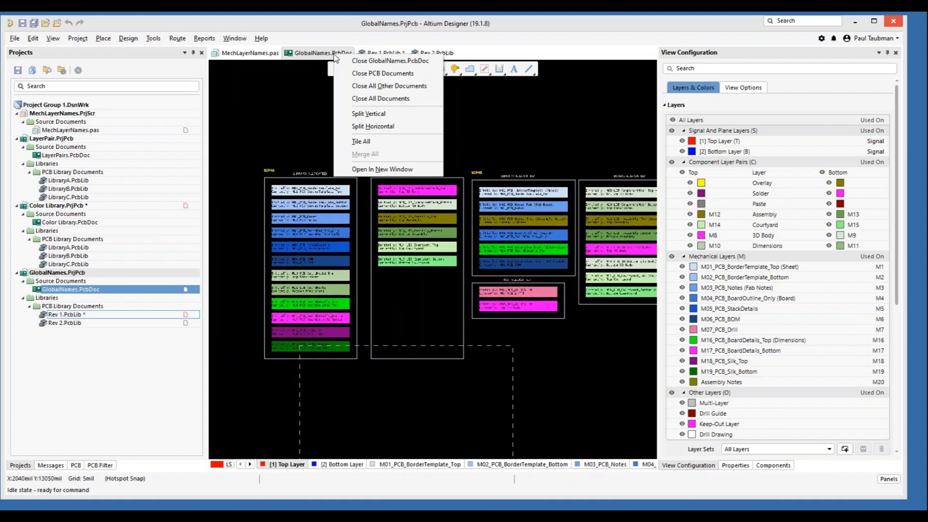
{"action": "left_click", "coordinate": [385, 117]}
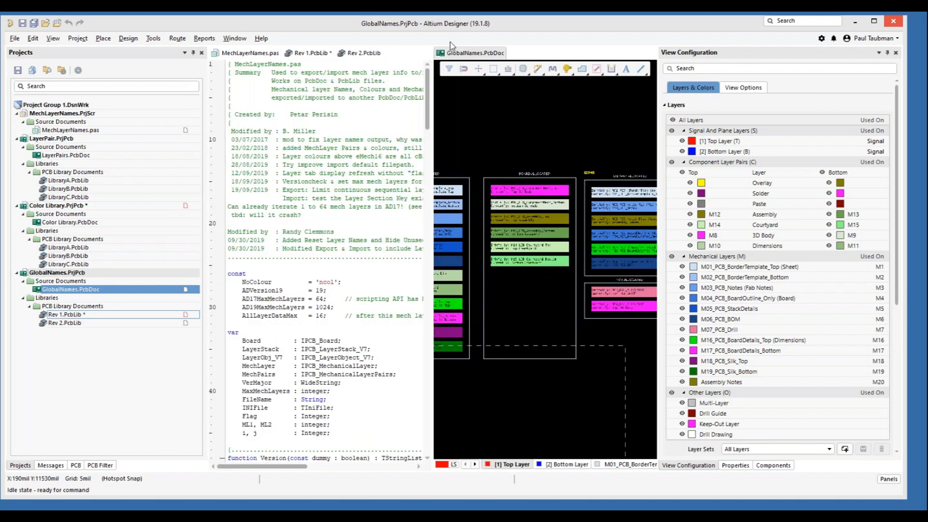
{"action": "left_click", "coordinate": [349, 51]}
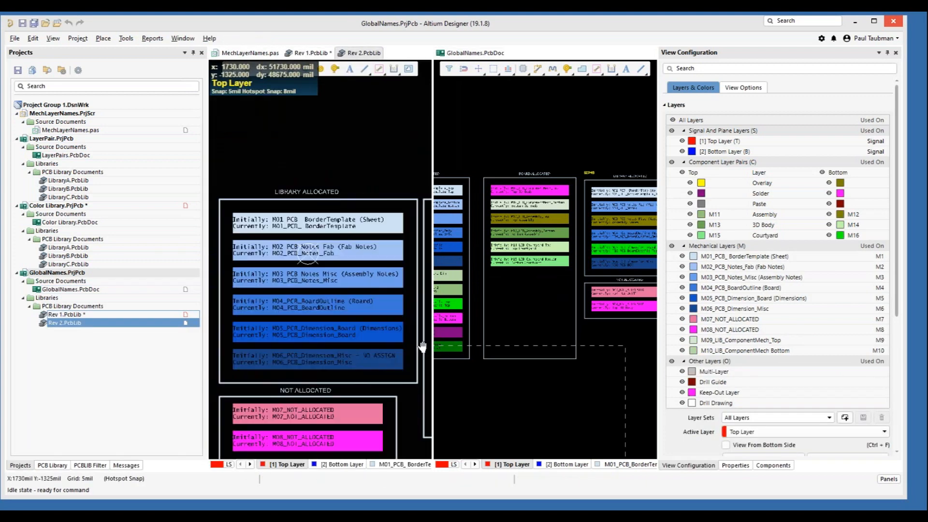
Compare the Library Allocated layer table of SIP45 in GlobalNames.PcbDoc with the same table in Rev 2.PcbLib
{"action": "left_click", "coordinate": [484, 342]}
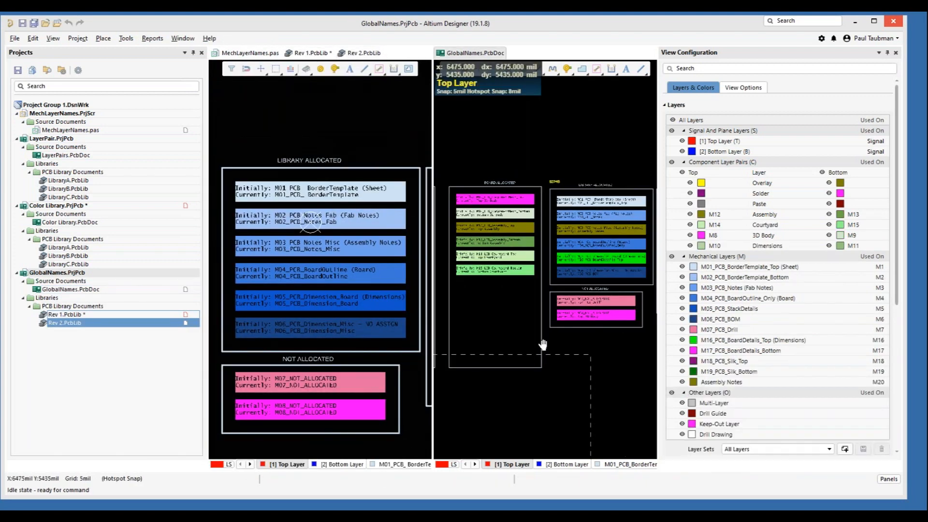
{"action": "scroll", "coordinate": [486, 337], "scroll_direction": "up", "scroll_amount": 3, "text": "ctrl"}
{"action": "scroll", "coordinate": [576, 249], "scroll_direction": "up", "scroll_amount": 2}
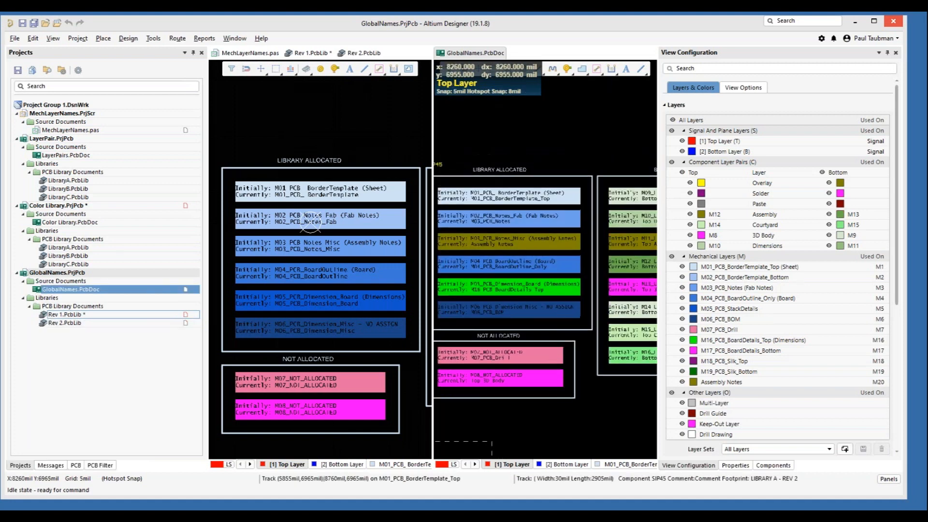
{"action": "scroll", "coordinate": [505, 301], "scroll_direction": "up", "scroll_amount": 3, "text": "ctrl"}
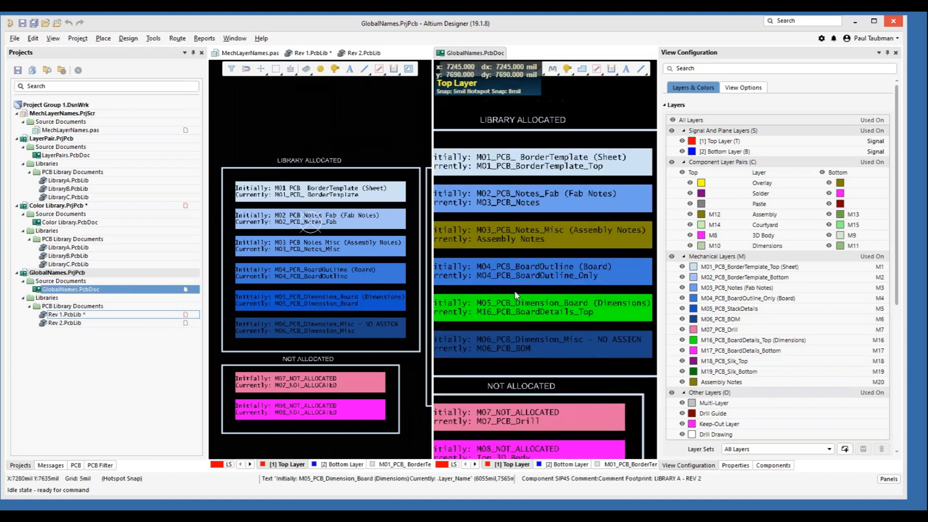
{"action": "right_click_drag", "start_coordinate": [522, 310], "coordinate": [543, 331]}
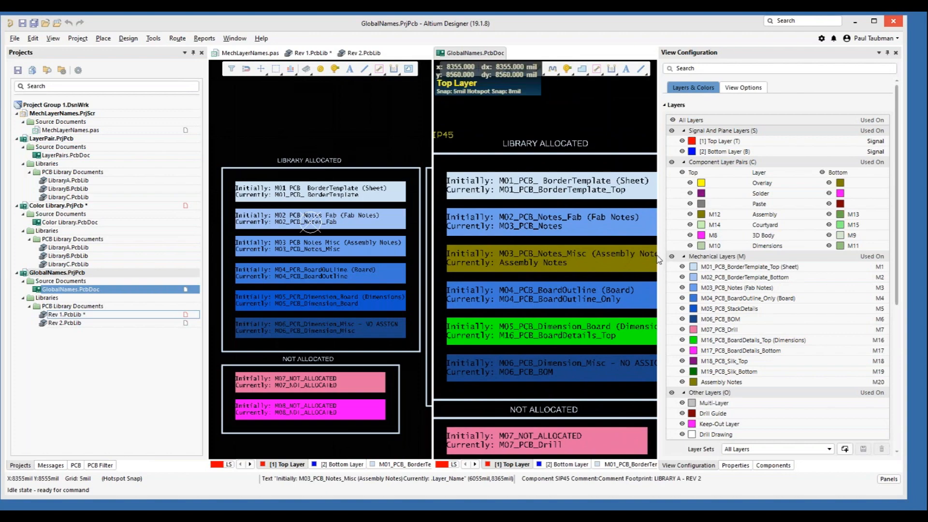
{"action": "left_click_drag", "start_coordinate": [658, 255], "coordinate": [694, 254]}
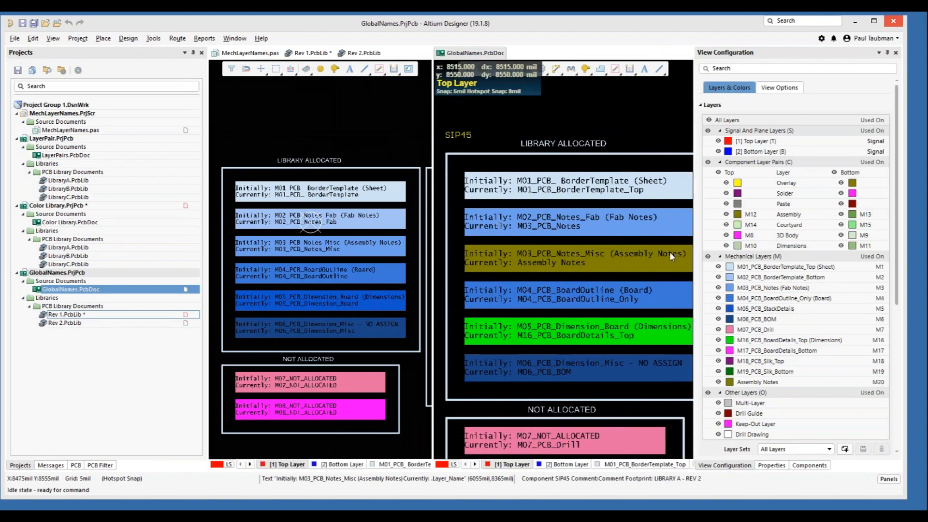
{"action": "left_click", "coordinate": [393, 131]}
{"action": "right_click_drag", "start_coordinate": [393, 131], "coordinate": [391, 118]}
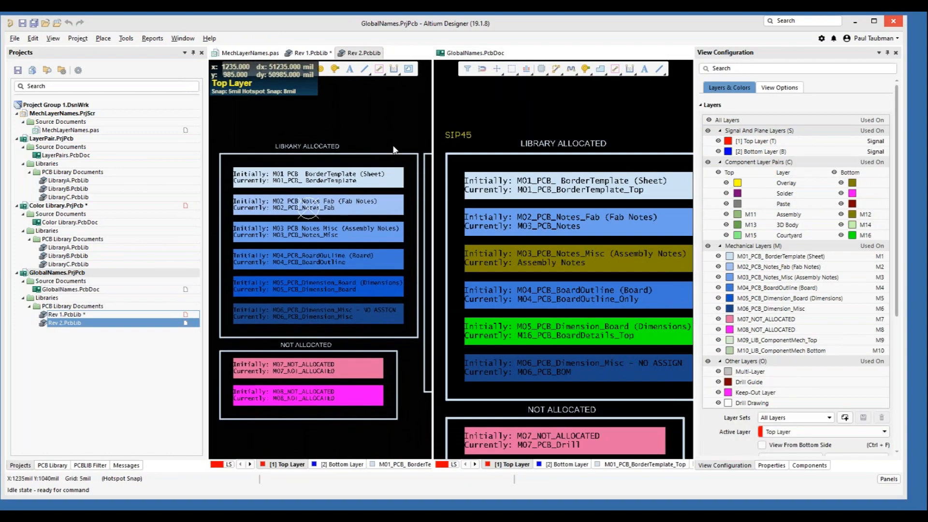
{"action": "scroll", "coordinate": [391, 151], "scroll_direction": "up", "scroll_amount": 2, "text": "ctrl"}
{"action": "scroll", "coordinate": [381, 167], "scroll_direction": "left", "scroll_amount": 2, "text": "shift"}
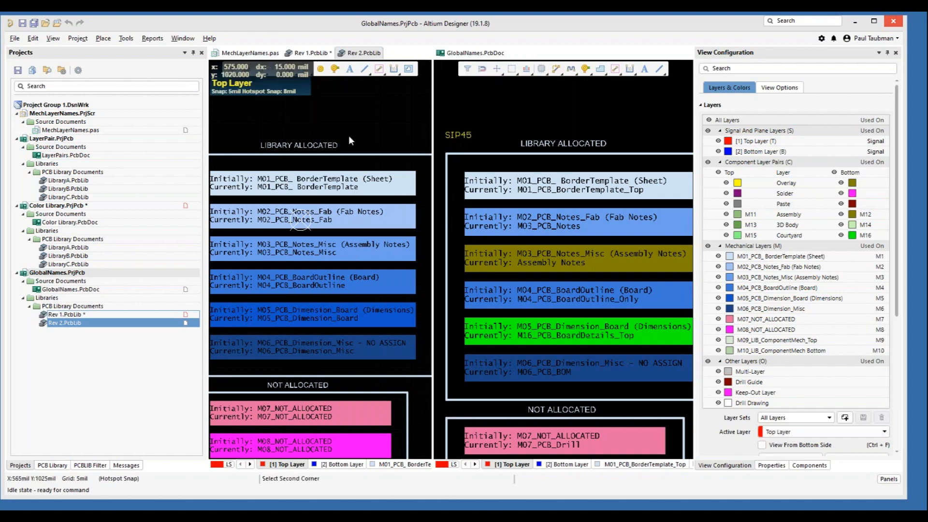
{"action": "mouse_move", "coordinate": [352, 138]}
{"action": "right_mouse_down"}
{"action": "mouse_move", "coordinate": [366, 134]}
{"action": "mouse_move", "coordinate": [354, 135]}
{"action": "right_mouse_up"}
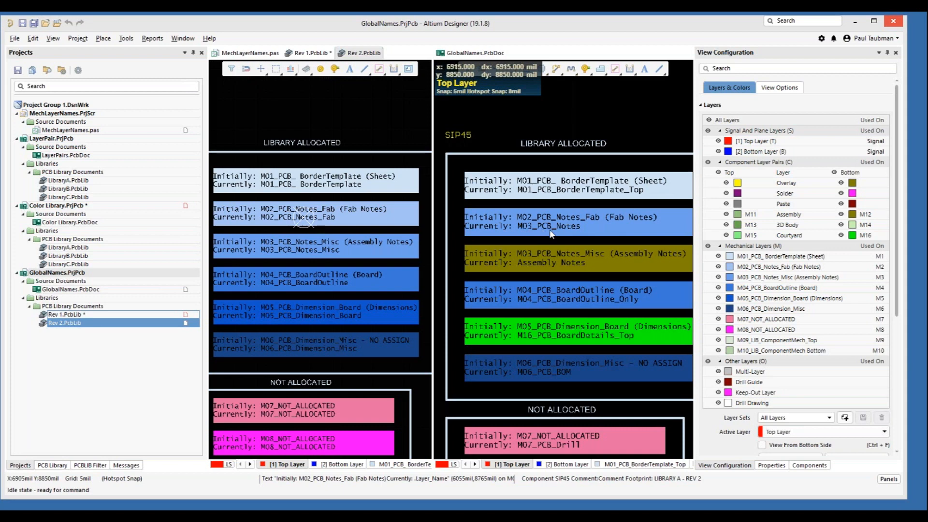
Examine how the Fab Notes, Assembly Notes and Dimensions layers from Rev 2.PcbLib are mapped in SIP45 on the board
{"action": "left_click", "coordinate": [621, 216]}
{"action": "left_click", "coordinate": [391, 217]}
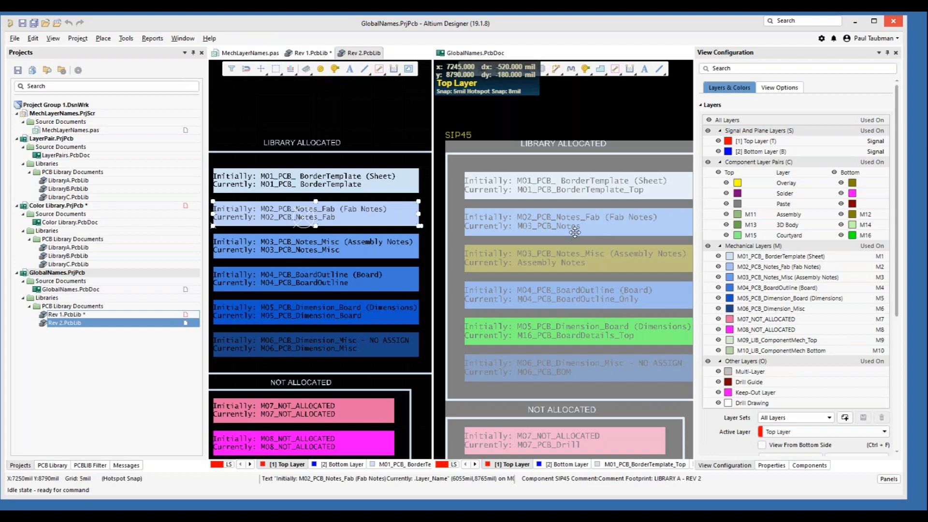
{"action": "left_click", "coordinate": [508, 120]}
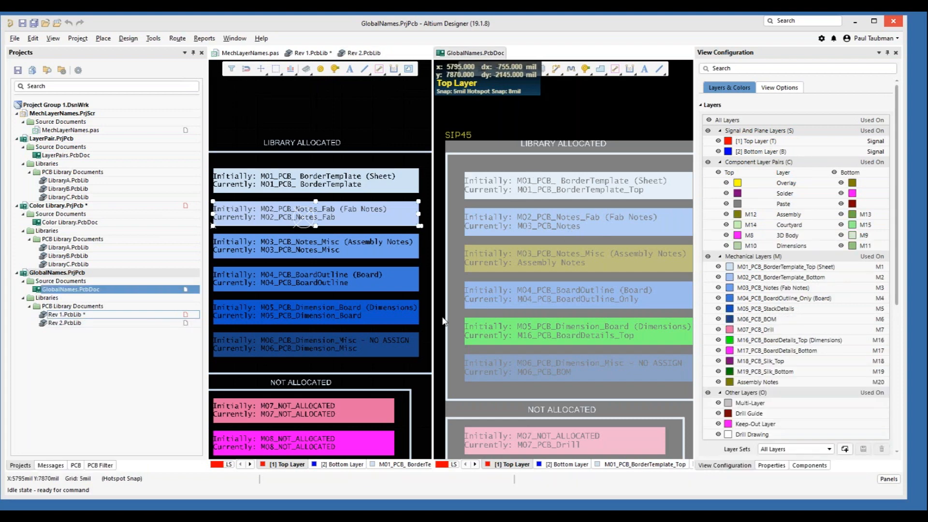
{"action": "left_click", "coordinate": [552, 307]}
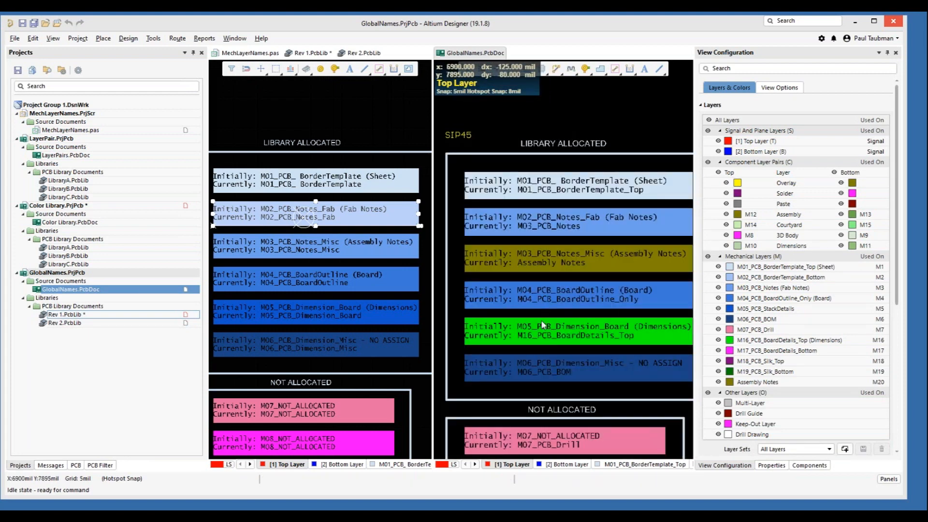
{"action": "left_click", "coordinate": [587, 330]}
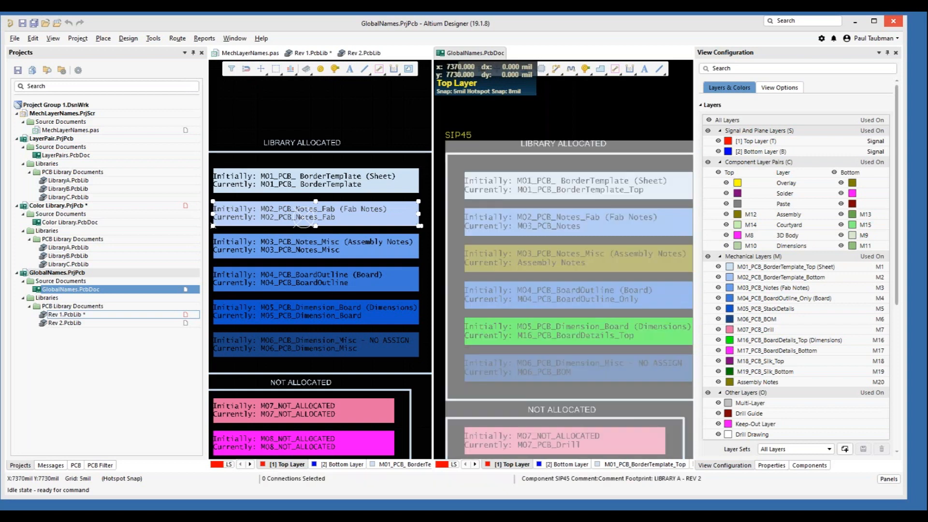
{"action": "left_click", "coordinate": [495, 324]}
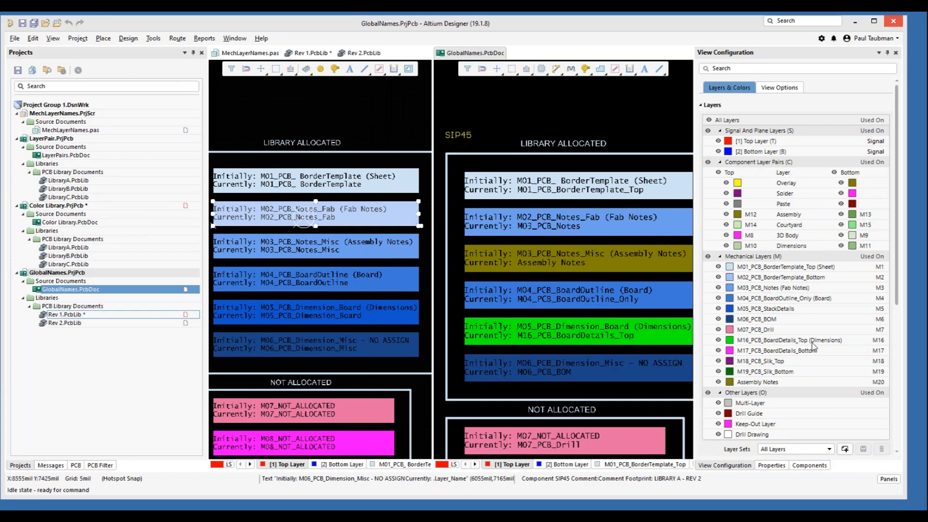
{"action": "left_click", "coordinate": [554, 235]}
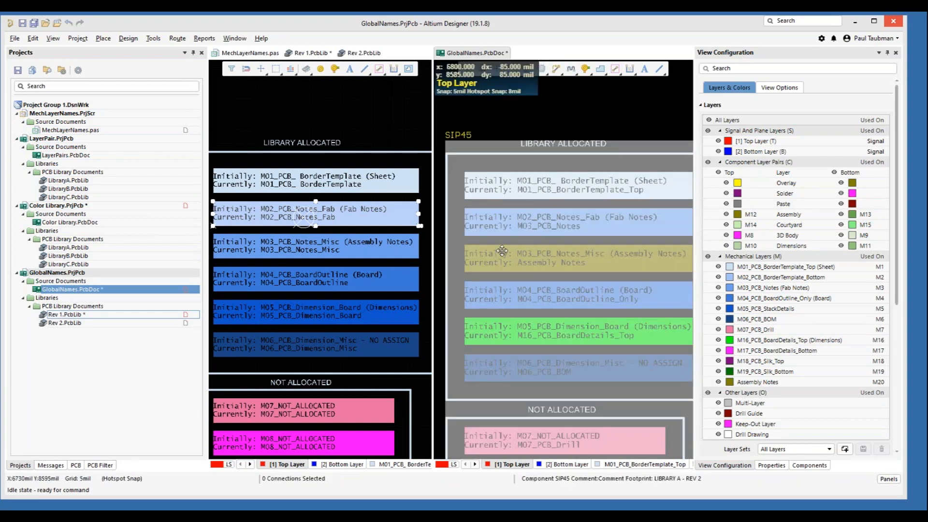
{"action": "left_click", "coordinate": [441, 266]}
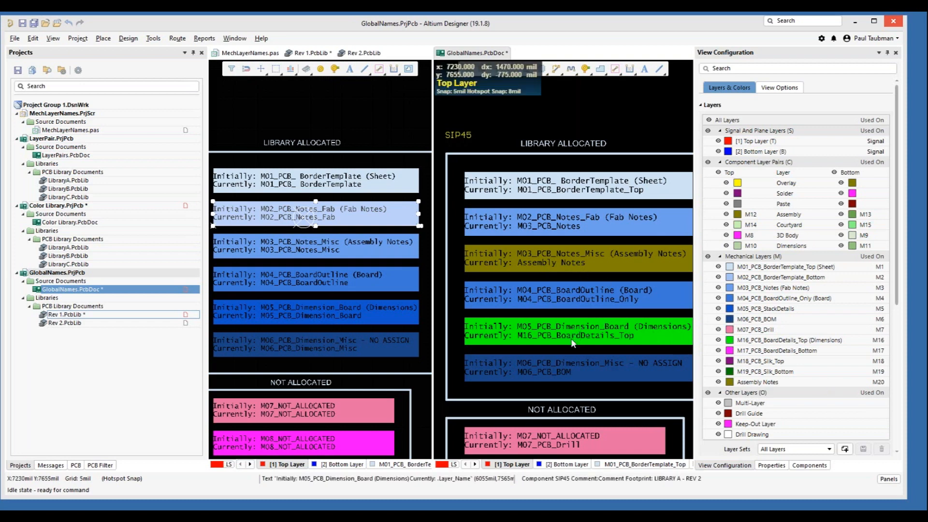
Review the Not Allocated and Board Allocated layer tables of SIP45 against the board's mechanical layer list
{"action": "scroll", "coordinate": [564, 345], "scroll_direction": "down", "scroll_amount": 3}
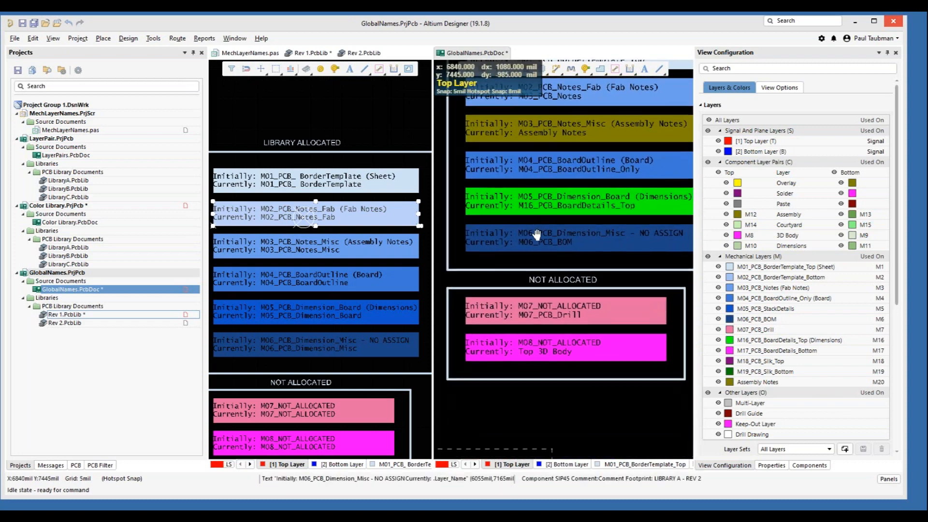
{"action": "right_click_drag", "start_coordinate": [537, 232], "coordinate": [534, 242]}
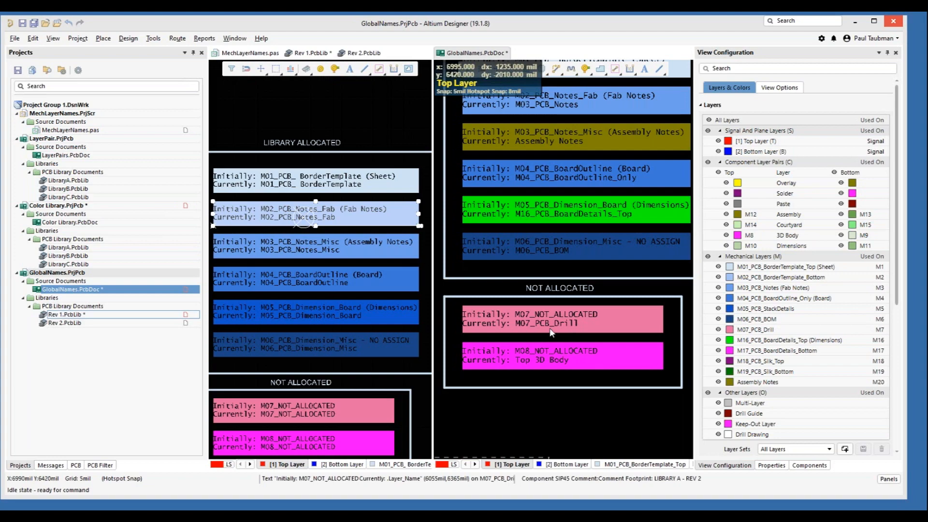
{"action": "right_click_drag", "start_coordinate": [681, 311], "coordinate": [488, 423]}
{"action": "right_click_drag", "start_coordinate": [618, 265], "coordinate": [535, 277]}
{"action": "right_click_drag", "start_coordinate": [629, 211], "coordinate": [610, 221]}
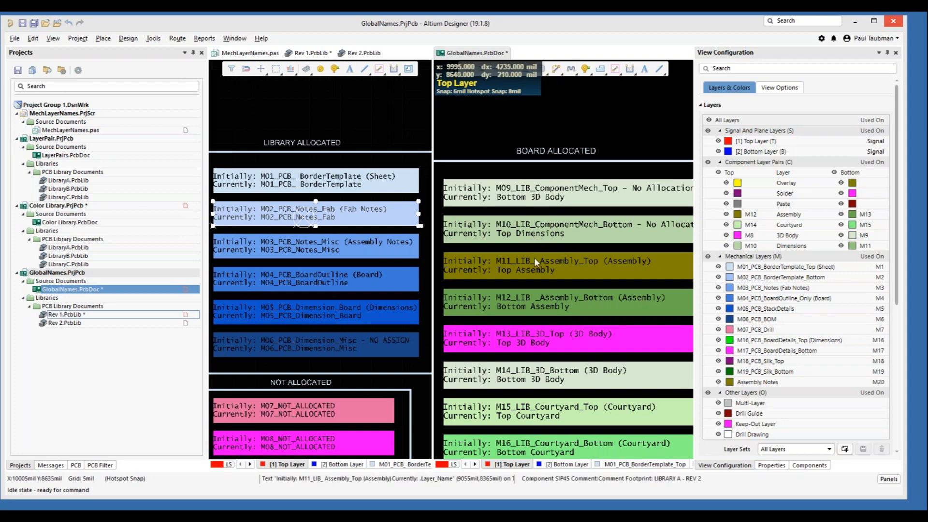
{"action": "right_click_drag", "start_coordinate": [553, 330], "coordinate": [547, 266]}
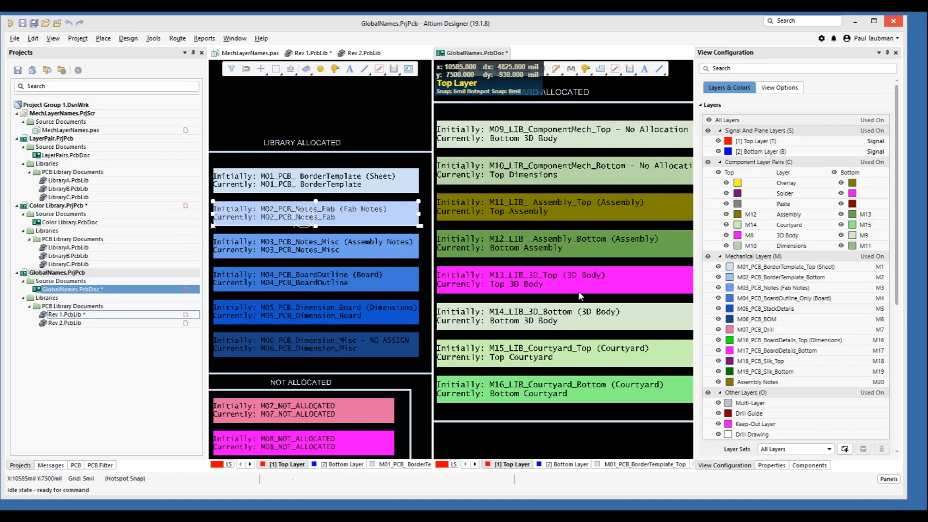
{"action": "right_click_drag", "start_coordinate": [552, 428], "coordinate": [555, 399]}
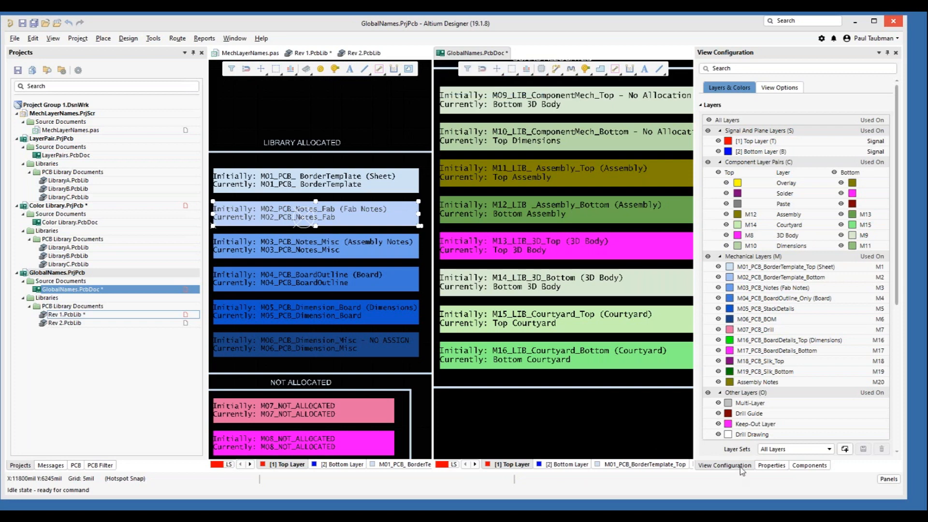
{"action": "scroll", "coordinate": [792, 348], "scroll_direction": "down", "scroll_amount": 5}
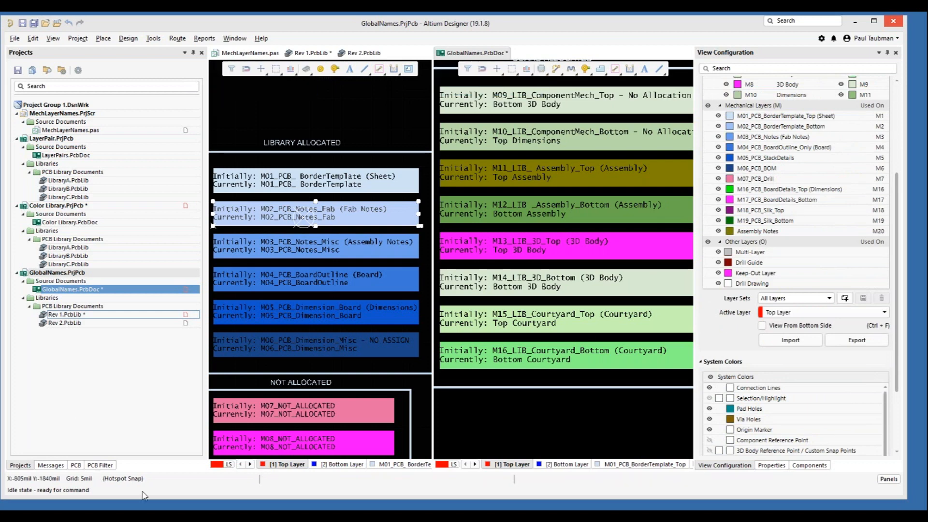
Limit Rev 2.PcbLib to the Signal Layers set and merge the split documents back into one window
{"action": "left_click", "coordinate": [229, 464]}
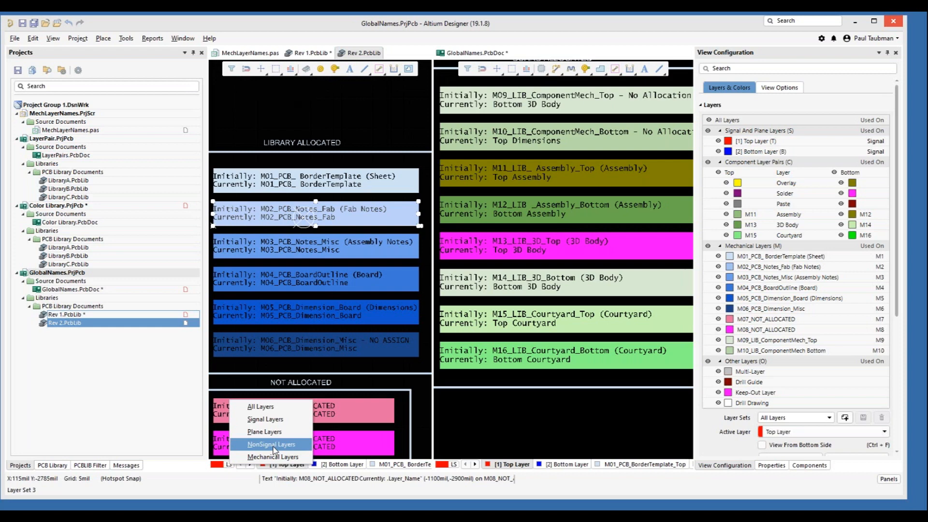
{"action": "left_click", "coordinate": [266, 418]}
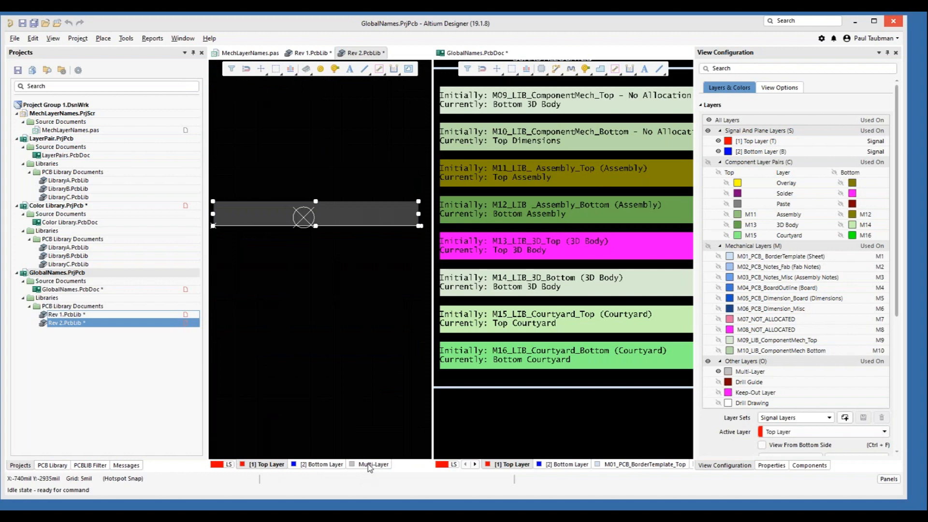
{"action": "right_click", "coordinate": [366, 54]}
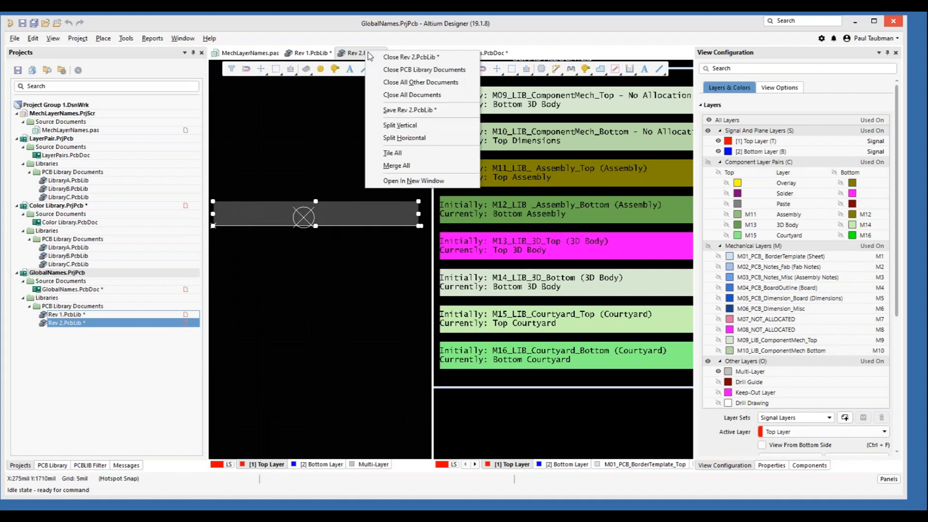
{"action": "left_click", "coordinate": [396, 166]}
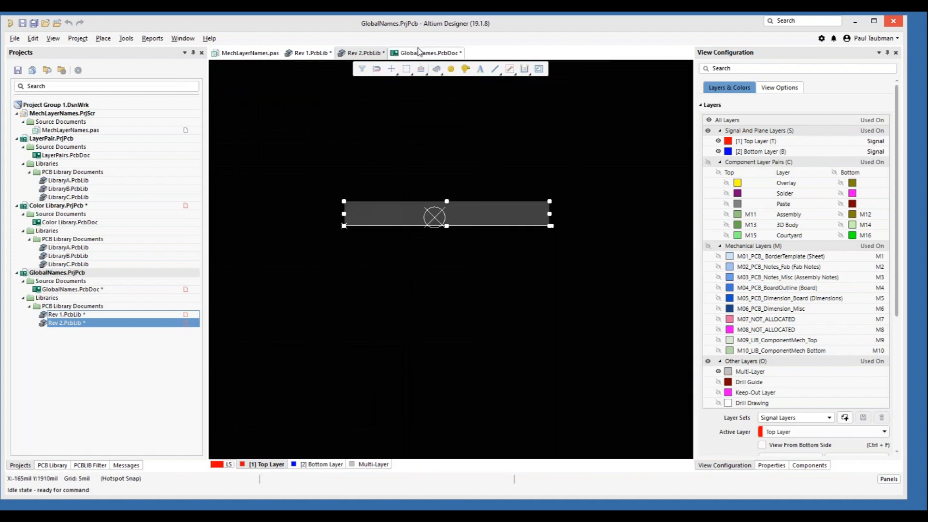
Show only the Signal Layers set in GlobalNames.PcbDoc
{"action": "left_click", "coordinate": [425, 53]}
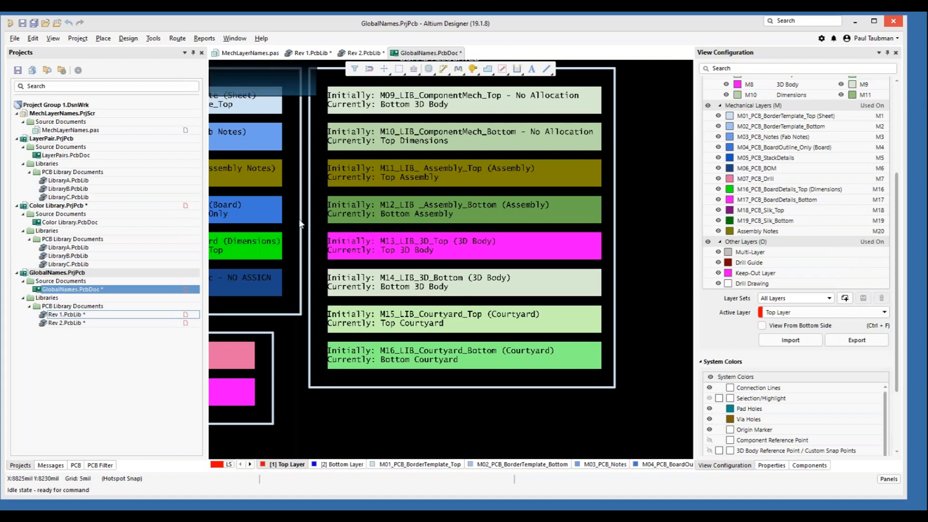
{"action": "right_click_drag", "start_coordinate": [302, 245], "coordinate": [468, 259]}
{"action": "scroll", "coordinate": [389, 306], "scroll_direction": "down", "scroll_amount": 1, "text": "ctrl"}
{"action": "left_click", "coordinate": [228, 464]}
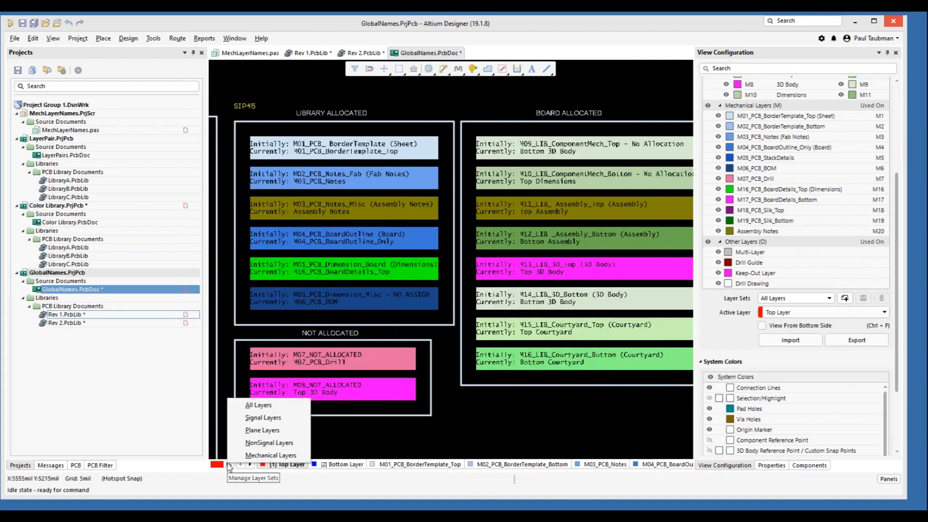
{"action": "left_click", "coordinate": [263, 417]}
{"action": "scroll", "coordinate": [358, 318], "scroll_direction": "down", "scroll_amount": 3, "text": "ctrl"}
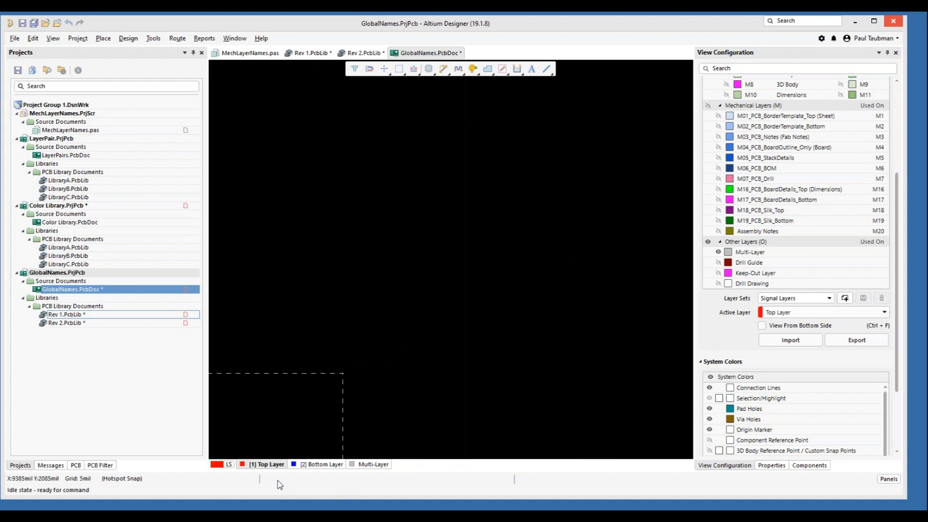
Restore the All Layers set in GlobalNames.PcbDoc and frame the SIP45 layer tables
{"action": "left_click", "coordinate": [229, 466]}
{"action": "left_click", "coordinate": [254, 401]}
{"action": "scroll", "coordinate": [370, 287], "scroll_direction": "up", "scroll_amount": 6, "text": "ctrl"}
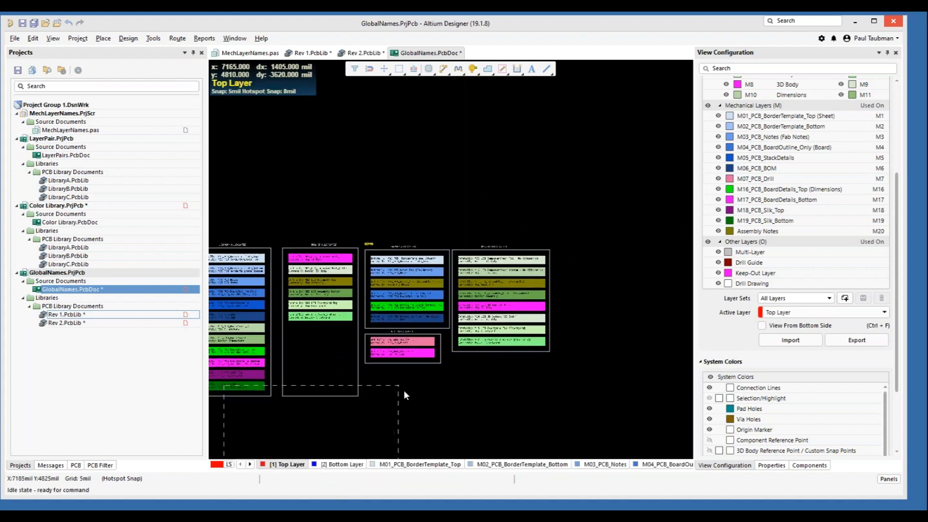
{"action": "right_click_drag", "start_coordinate": [468, 353], "coordinate": [496, 469]}
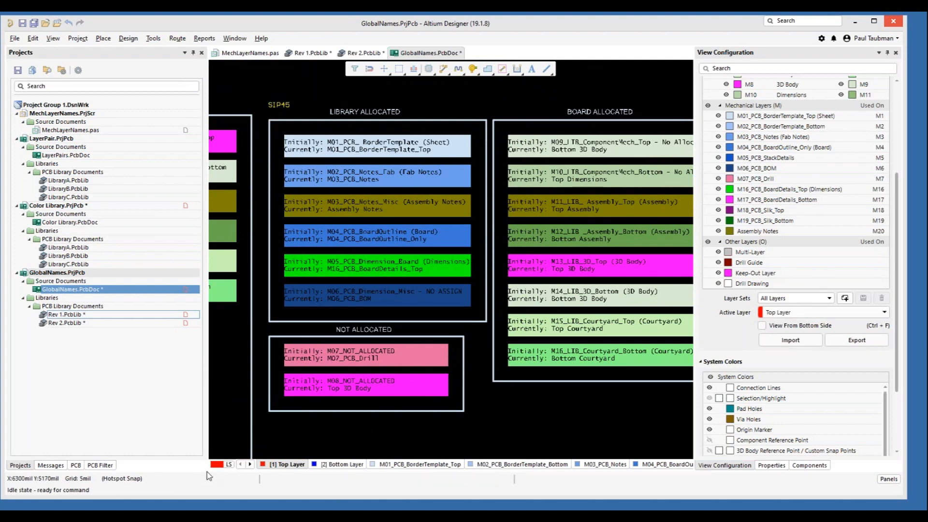
Hide the Bottom Layer and all component layer pairs except Top Overlay in GlobalNames.PcbDoc
{"action": "left_click", "coordinate": [228, 464]}
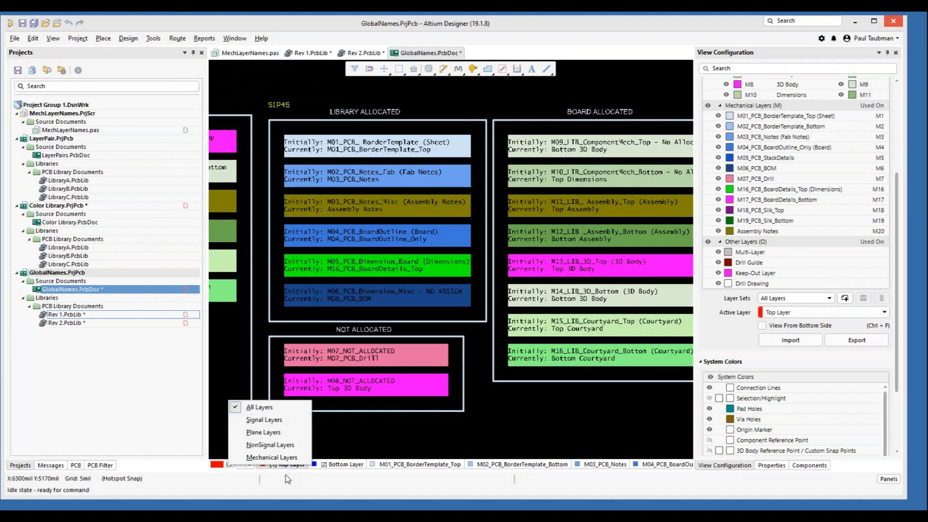
{"action": "left_click", "coordinate": [338, 433]}
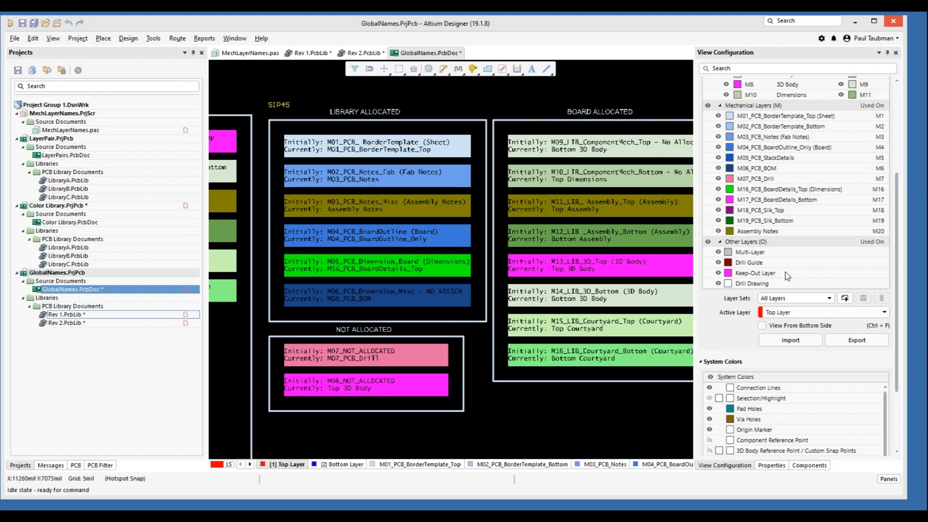
{"action": "scroll", "coordinate": [776, 257], "scroll_direction": "up", "scroll_amount": 5}
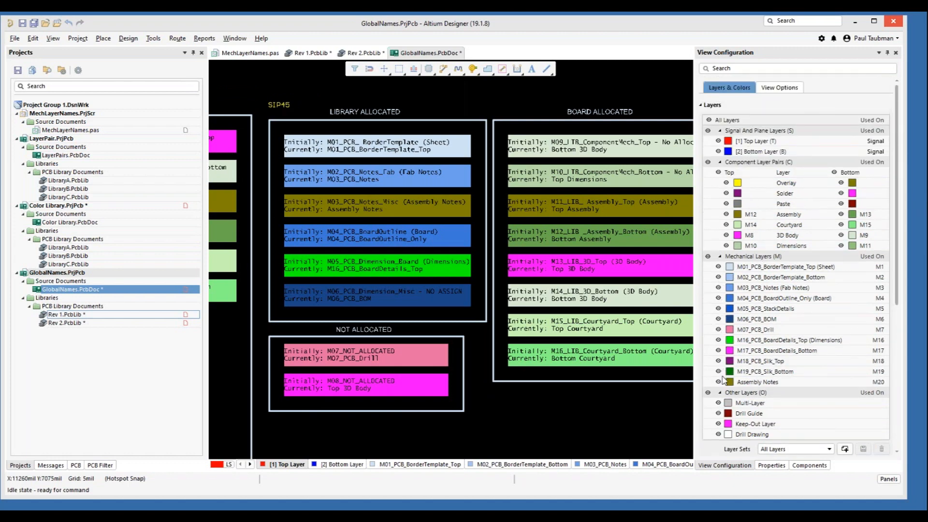
{"action": "left_click", "coordinate": [721, 153]}
{"action": "left_click", "coordinate": [719, 151]}
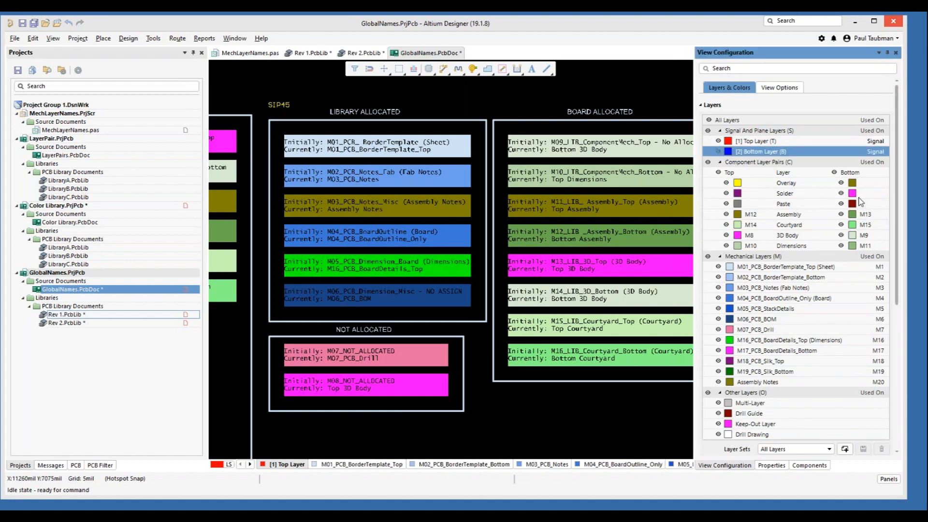
{"action": "left_click", "coordinate": [708, 162]}
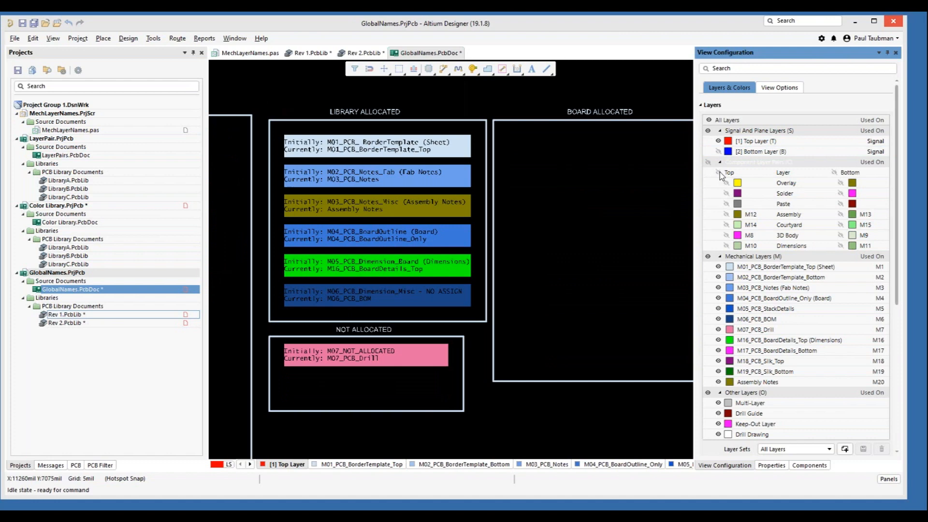
{"action": "left_click", "coordinate": [725, 183]}
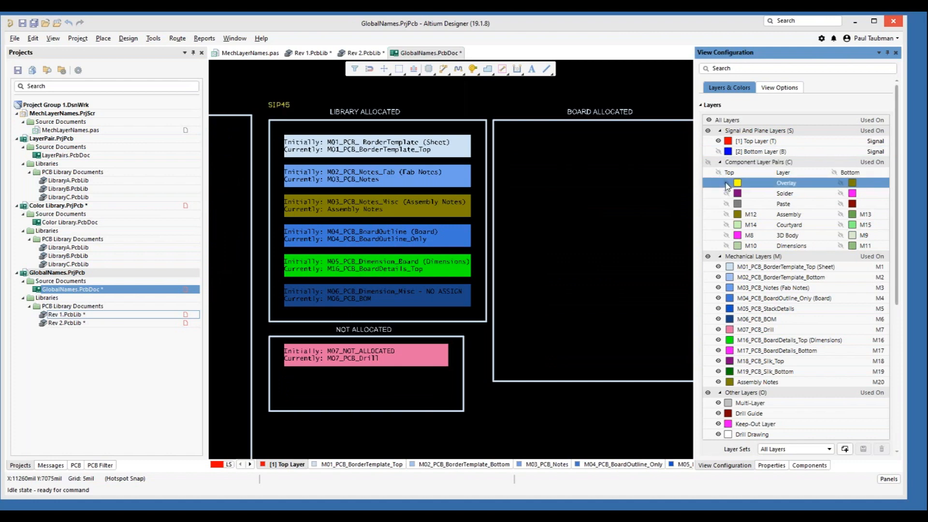
Hide all mechanical layers except M01_PCB_BorderTemplate_Top, M03_PCB_Notes and M04_PCB_BoardOutline_Only
{"action": "left_click", "coordinate": [718, 267]}
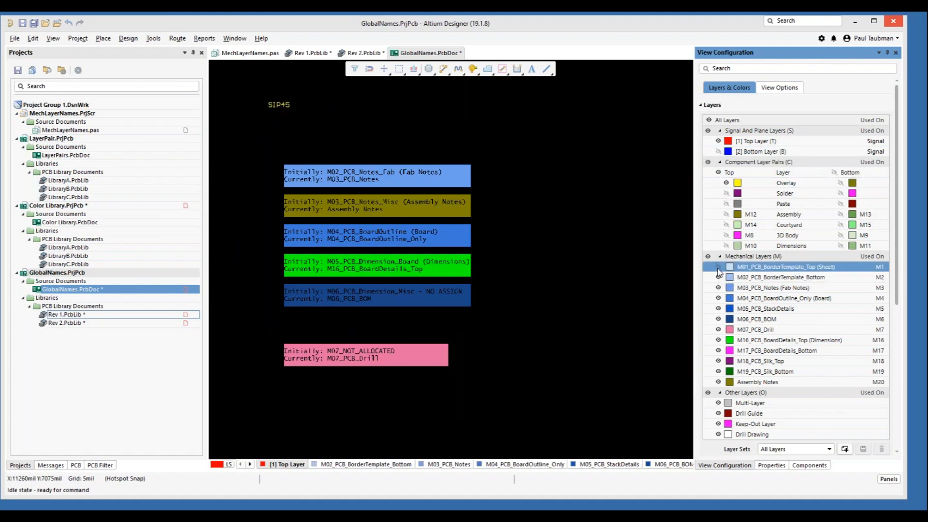
{"action": "left_click", "coordinate": [717, 267]}
{"action": "left_click", "coordinate": [708, 256]}
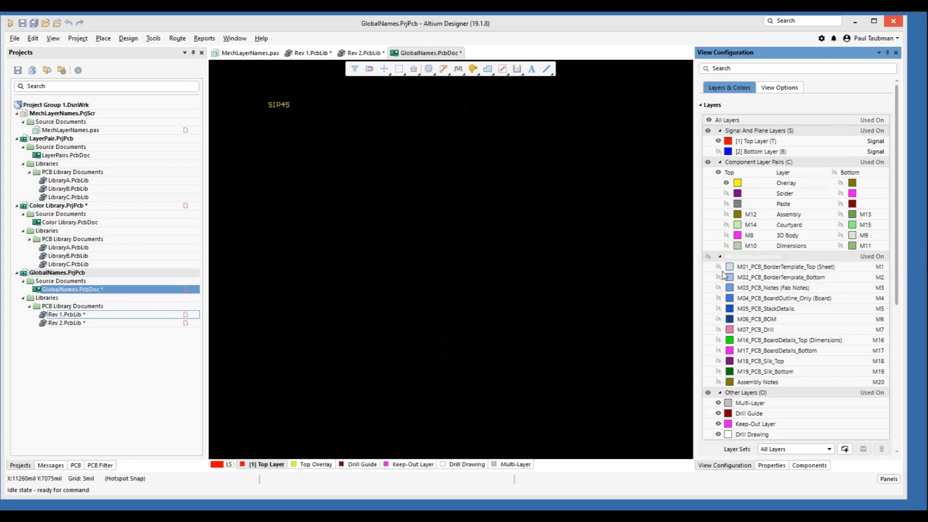
{"action": "left_click", "coordinate": [718, 266]}
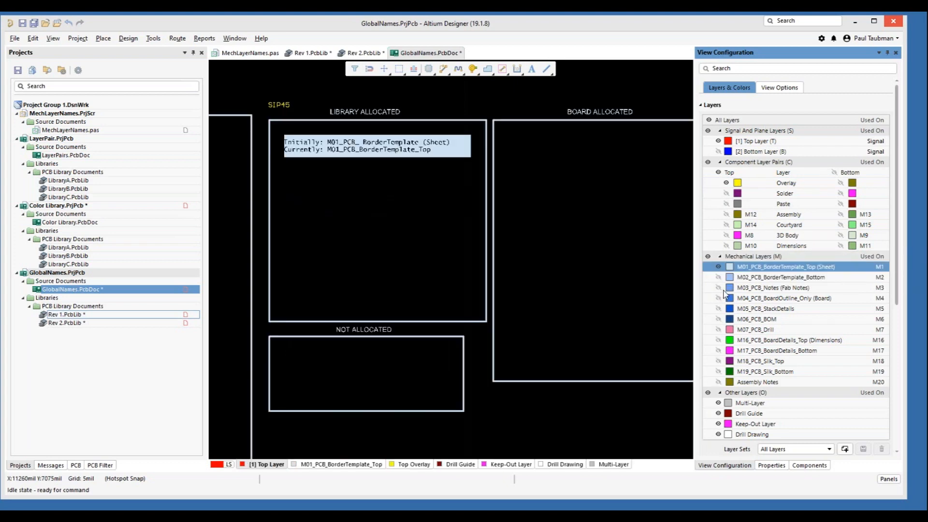
{"action": "left_click", "coordinate": [718, 288]}
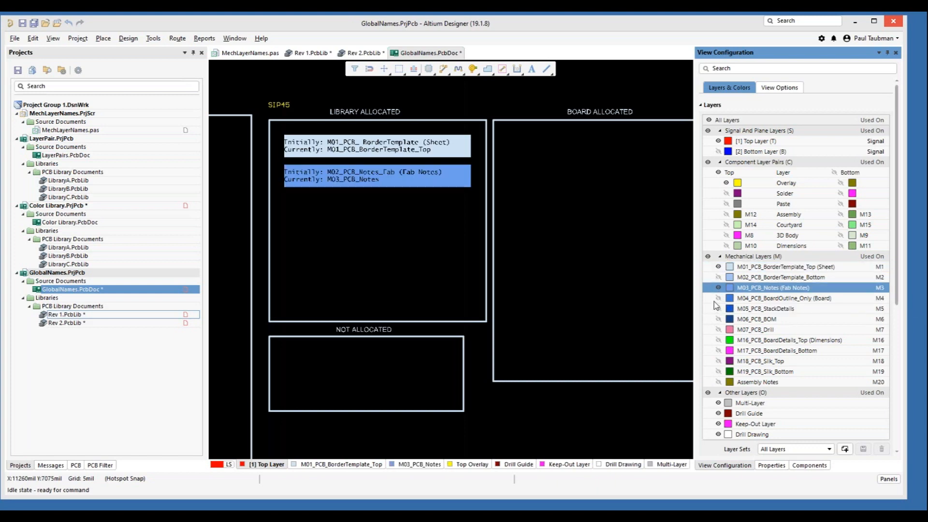
{"action": "left_click", "coordinate": [718, 298]}
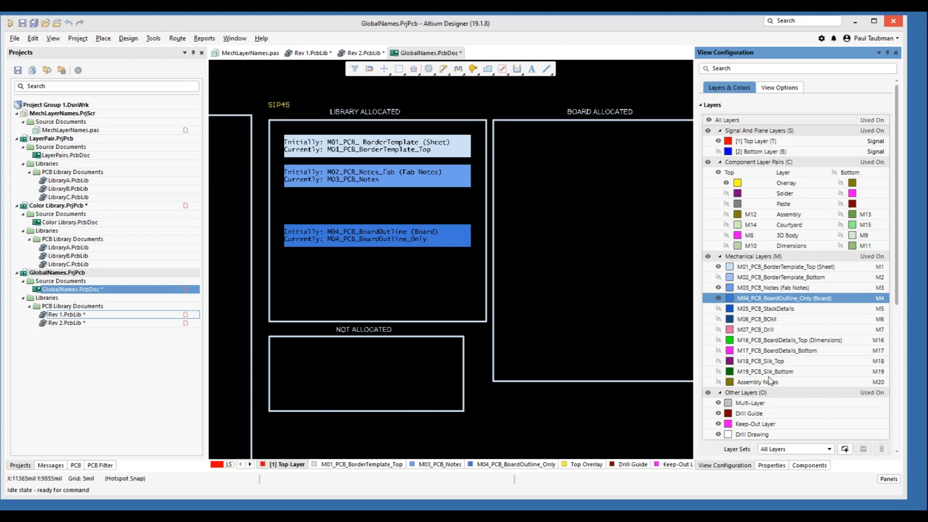
Create a new layer set from the visible layers and name it Top layers PT
{"action": "scroll", "coordinate": [770, 380], "scroll_direction": "down", "scroll_amount": 3}
{"action": "scroll", "coordinate": [740, 397], "scroll_direction": "down", "scroll_amount": 1}
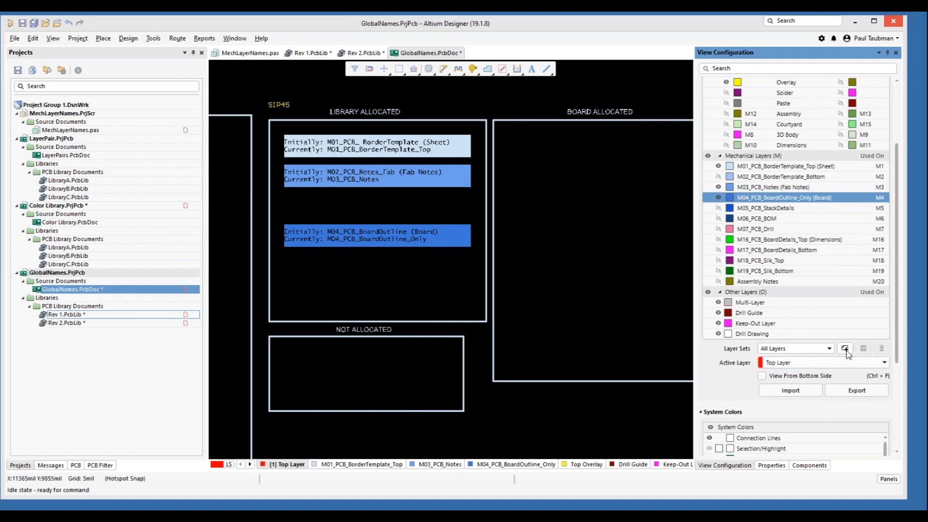
{"action": "left_click", "coordinate": [845, 349]}
{"action": "left_click", "coordinate": [802, 349]}
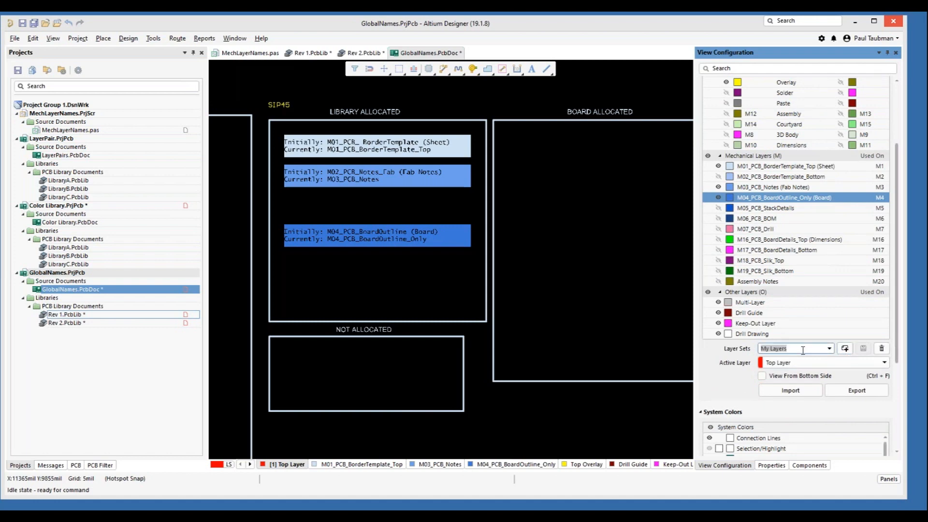
{"action": "type", "text": "Top L"}
{"action": "left_click", "coordinate": [828, 351]}
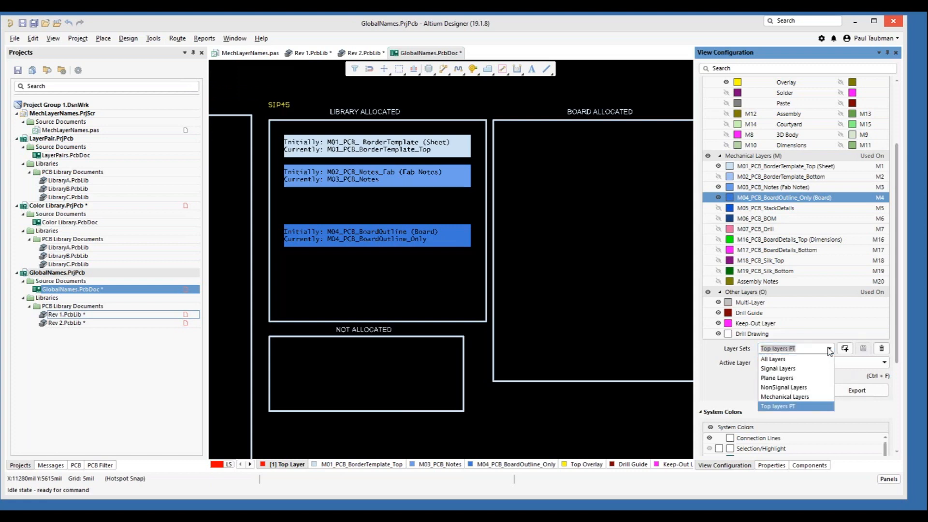
{"action": "left_click", "coordinate": [636, 418]}
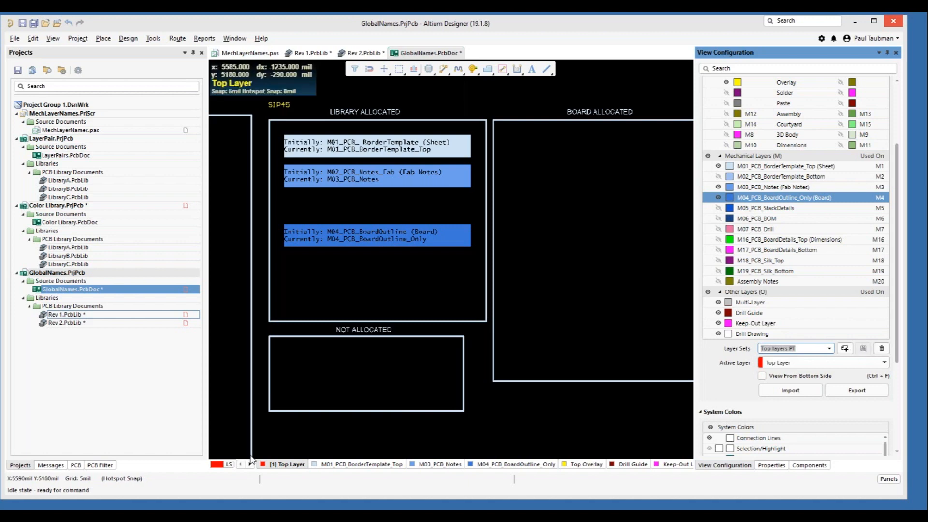
Compare the board in the All Layers and Top layers PT sets, and try the view from the bottom side
{"action": "left_click", "coordinate": [229, 465]}
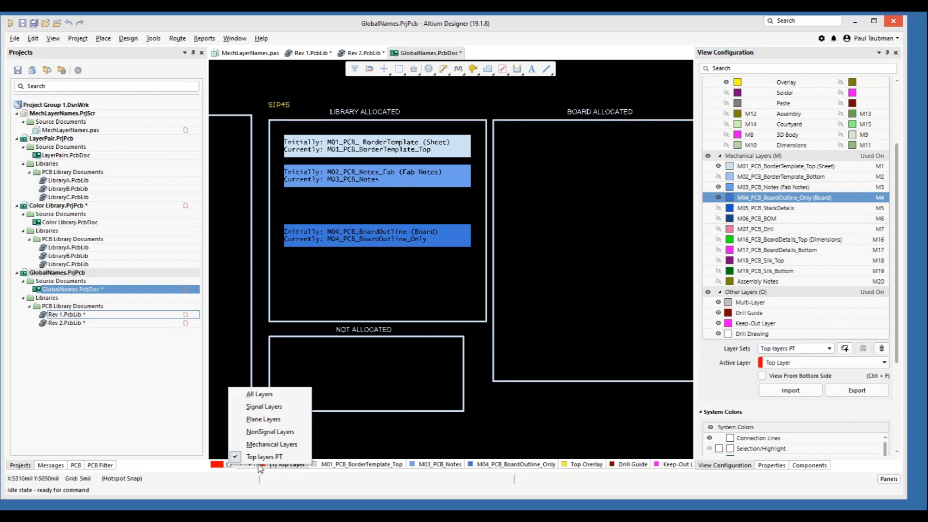
{"action": "left_click", "coordinate": [274, 393]}
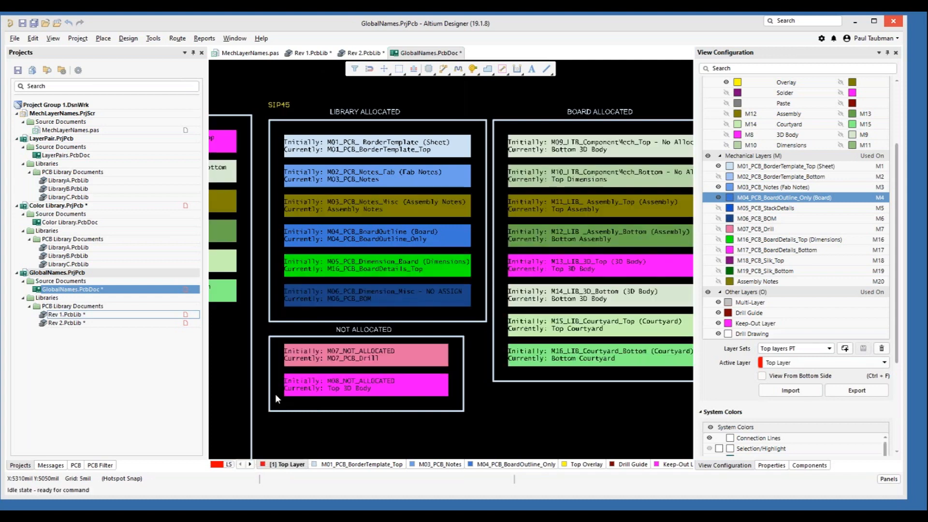
{"action": "left_click", "coordinate": [229, 465]}
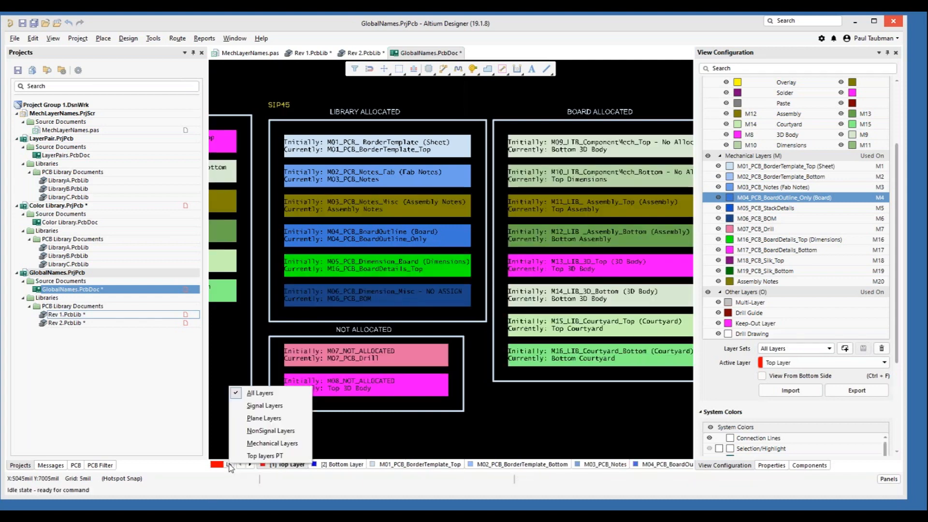
{"action": "left_click", "coordinate": [265, 455]}
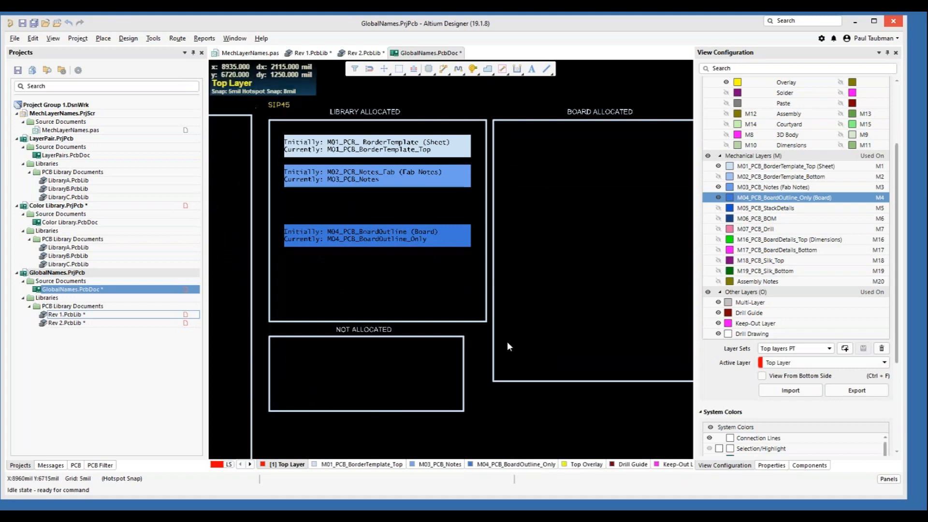
{"action": "left_click", "coordinate": [762, 375]}
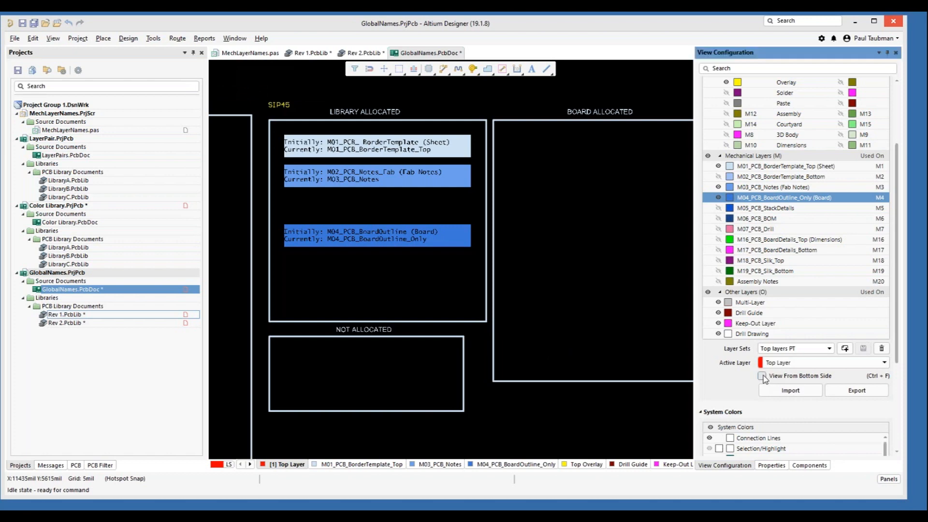
{"action": "left_click", "coordinate": [762, 375]}
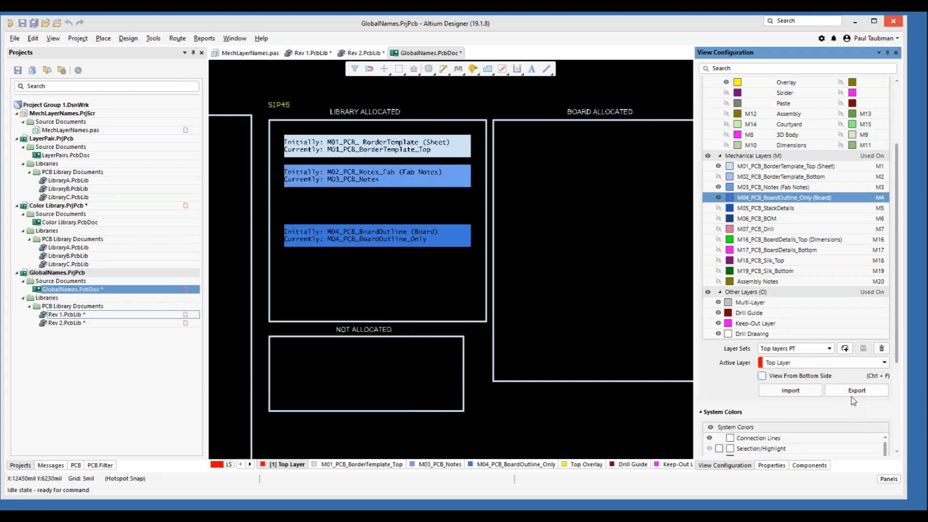